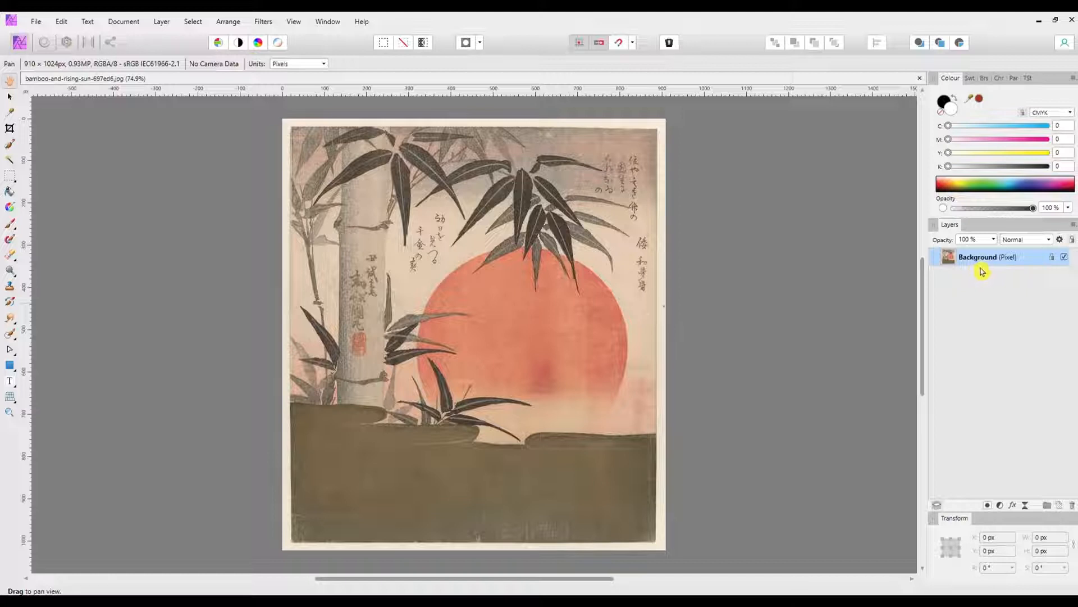
# Step: Duplicate the Background layer and keep the locked lower one as a hidden layer named Original
pyautogui.hotkey('ctrl', 'j')
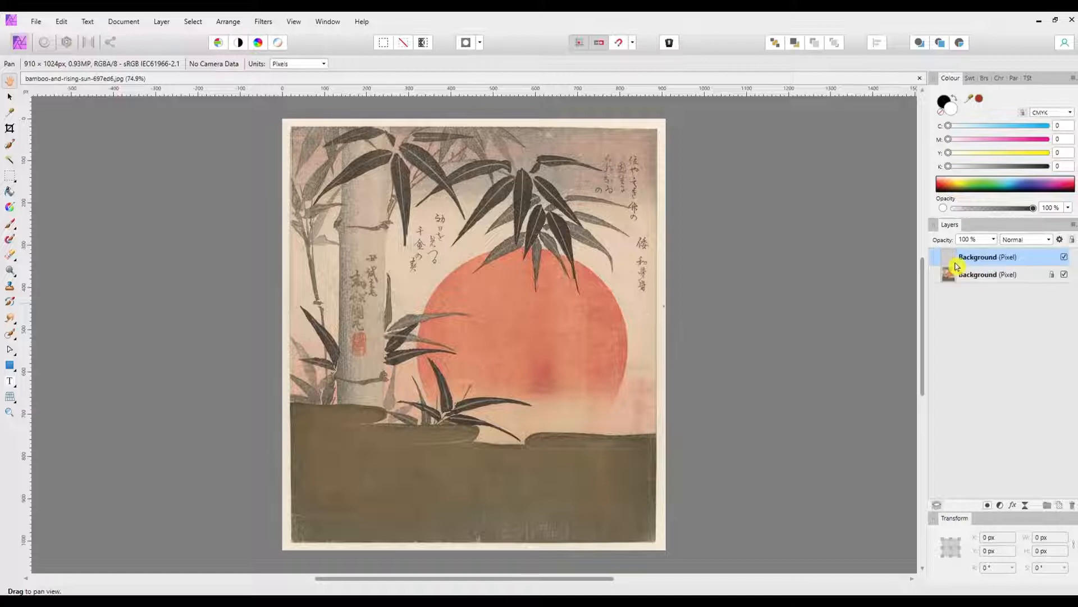
pyautogui.doubleClick(983, 277)
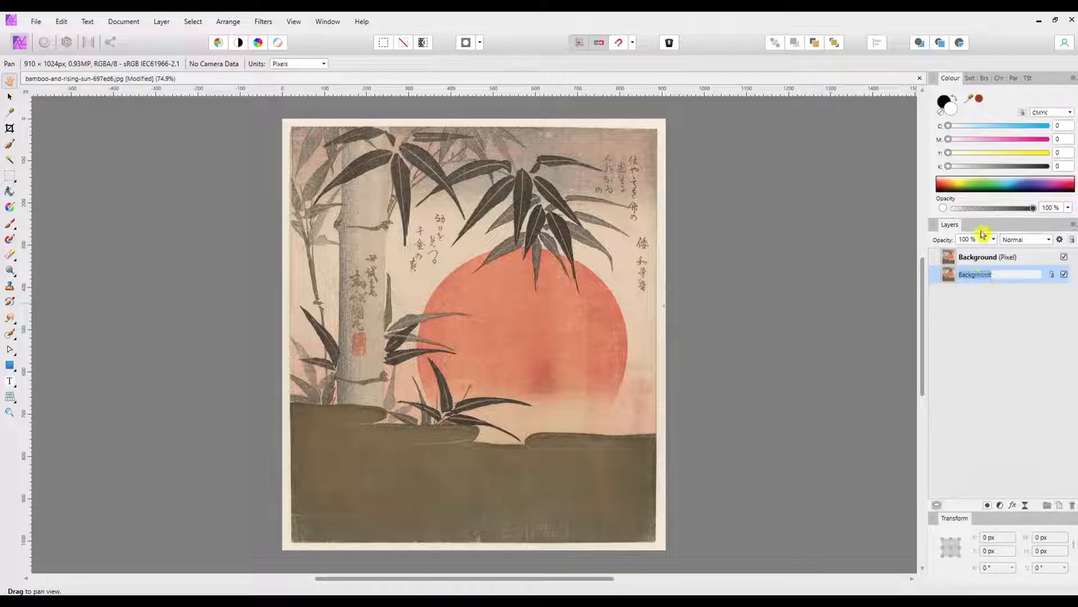
pyautogui.write('Original')
pyautogui.press('Return')
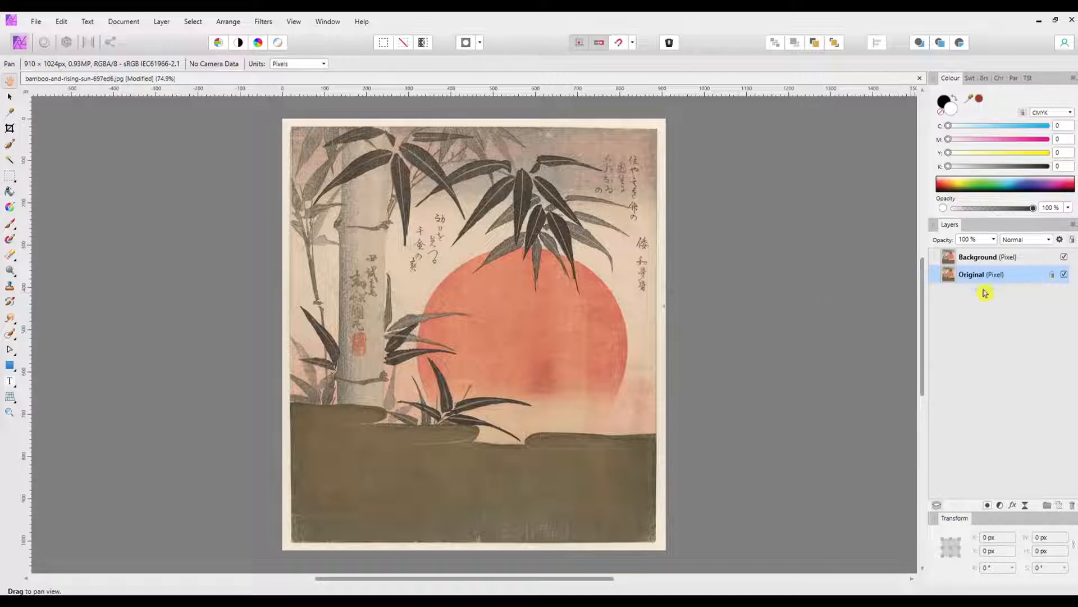
pyautogui.click(1064, 275)
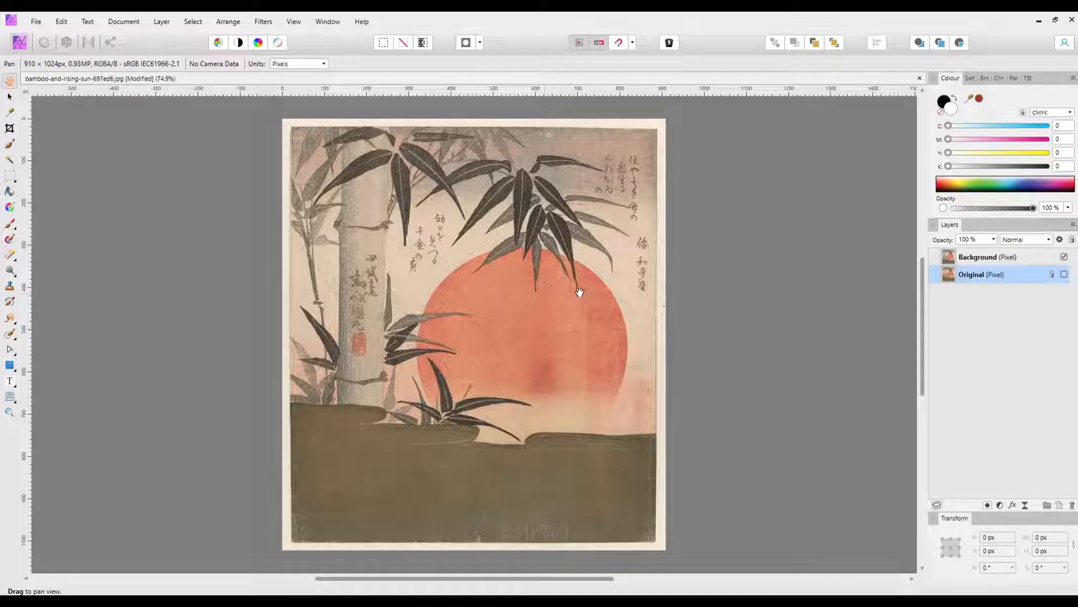
# Step: Remove the calligraphy and red seal from the bamboo trunk on the Background layer using the Inpainting Brush at 35.7 px width
pyautogui.click(12, 339)
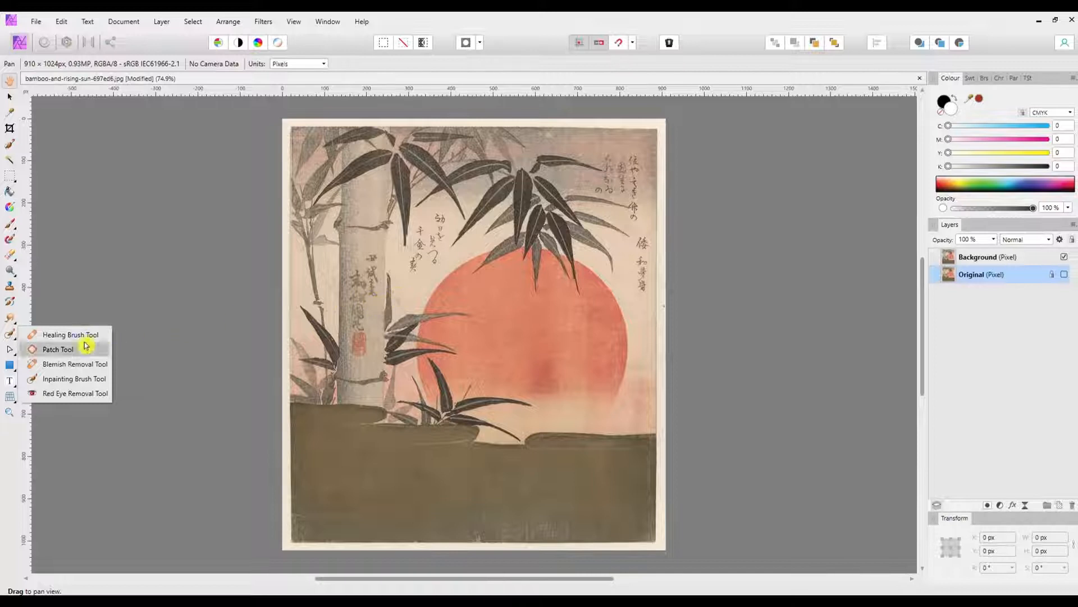
pyautogui.click(76, 381)
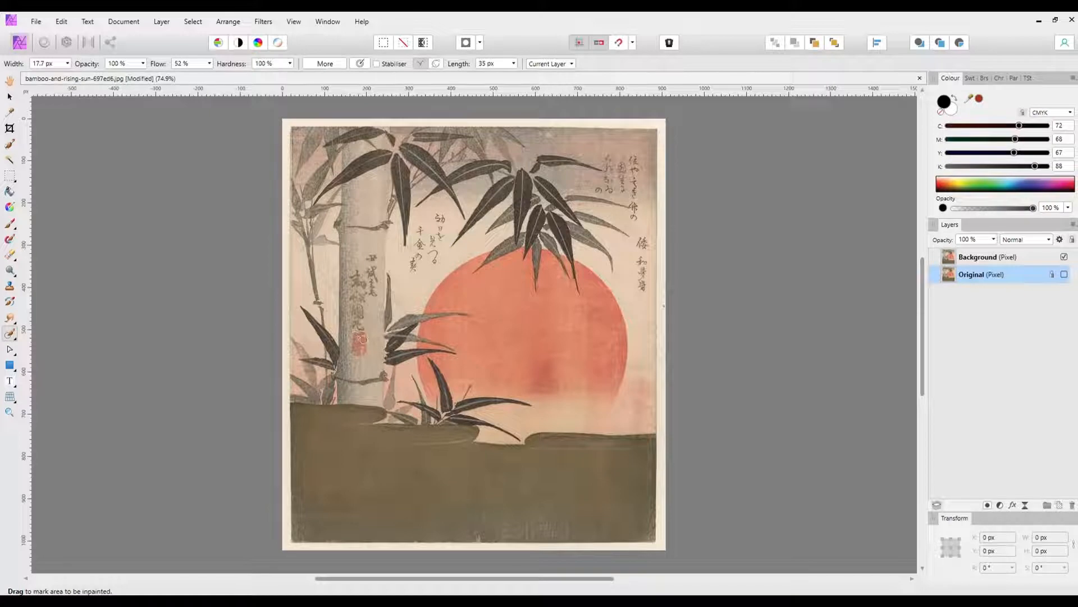
pyautogui.press(']')
pyautogui.press(']')
pyautogui.press(']')
pyautogui.press(']')
pyautogui.moveTo(362, 338); pyautogui.dragTo(360, 355)
pyautogui.click(972, 260)
pyautogui.moveTo(358, 273)
pyautogui.mouseDown()
pyautogui.moveTo(355, 347)
pyautogui.moveTo(368, 344)
pyautogui.moveTo(372, 253)
pyautogui.moveTo(363, 302)
pyautogui.mouseUp()
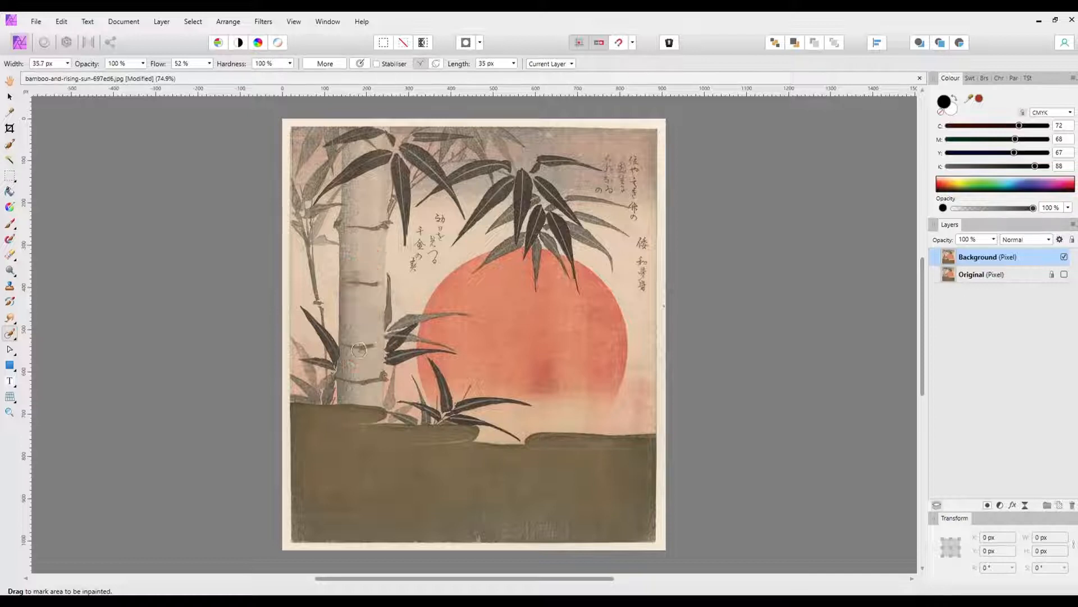
pyautogui.moveTo(357, 345)
pyautogui.mouseDown()
pyautogui.moveTo(349, 337)
pyautogui.moveTo(362, 351)
pyautogui.mouseUp()
pyautogui.moveTo(359, 287)
pyautogui.mouseDown()
pyautogui.moveTo(349, 280)
pyautogui.moveTo(377, 289)
pyautogui.mouseUp()
# Step: Inpaint the remaining calligraphy between the trunk and the leaves and in the upper-right sky of the print
pyautogui.moveTo(425, 220)
pyautogui.mouseDown()
pyautogui.moveTo(414, 270)
pyautogui.moveTo(410, 248)
pyautogui.moveTo(441, 222)
pyautogui.moveTo(430, 263)
pyautogui.moveTo(440, 227)
pyautogui.mouseUp()
pyautogui.moveTo(643, 242); pyautogui.dragTo(641, 300)
pyautogui.moveTo(635, 151); pyautogui.dragTo(635, 203)
pyautogui.moveTo(623, 160)
pyautogui.mouseDown()
pyautogui.moveTo(622, 190)
pyautogui.moveTo(636, 185)
pyautogui.moveTo(637, 196)
pyautogui.moveTo(638, 185)
pyautogui.moveTo(642, 220)
pyautogui.moveTo(639, 203)
pyautogui.mouseUp()
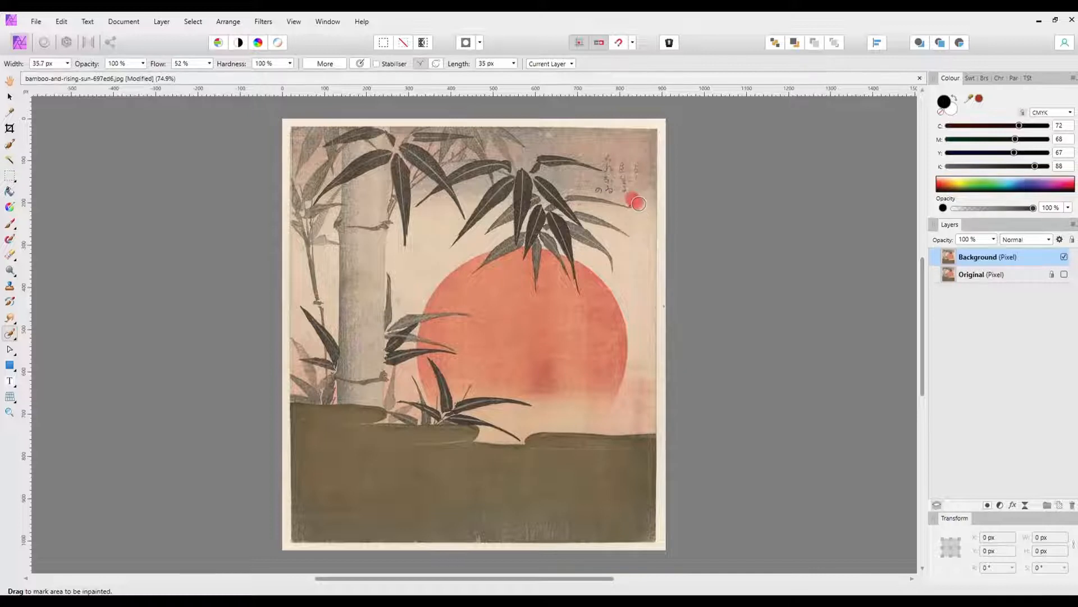
pyautogui.moveTo(636, 160)
pyautogui.mouseDown()
pyautogui.moveTo(613, 166)
pyautogui.moveTo(616, 180)
pyautogui.moveTo(601, 188)
pyautogui.moveTo(623, 191)
pyautogui.mouseUp()
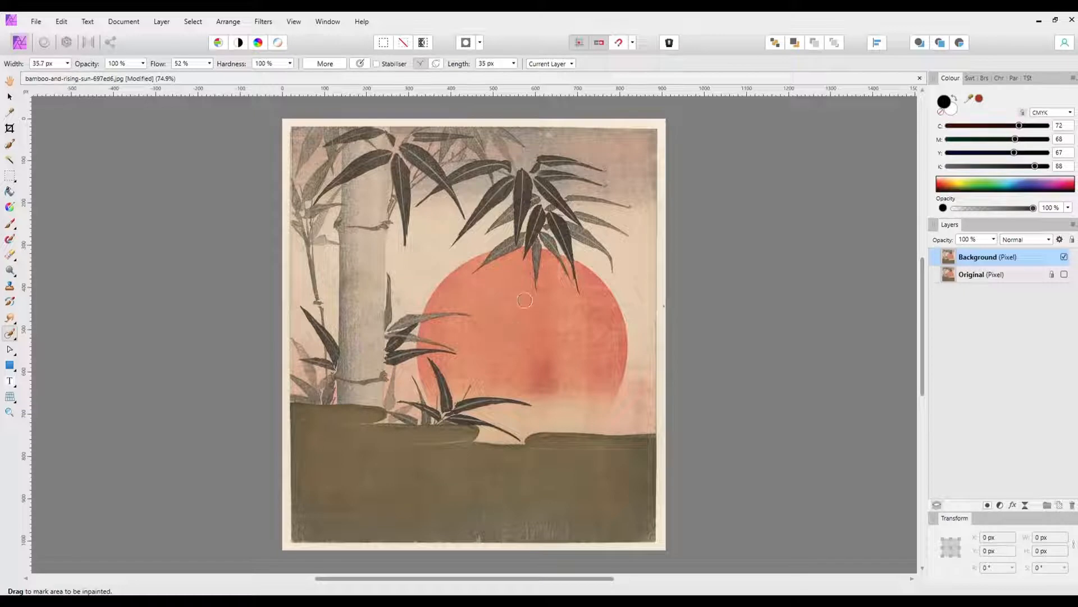
# Step: Select the red sun with the Selection Brush at 59.4 px width, snapping to edges
pyautogui.click(12, 148)
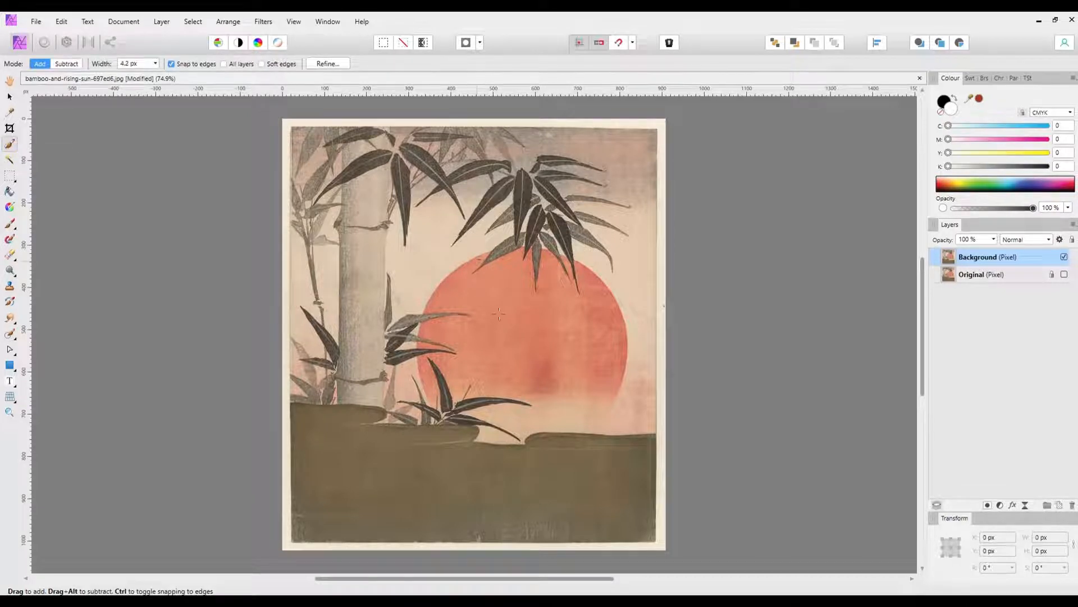
pyautogui.press(']')
pyautogui.press(']')
pyautogui.press(']')
pyautogui.press(']')
pyautogui.press(']')
pyautogui.press(']')
pyautogui.press(']')
pyautogui.press(']')
pyautogui.press(']')
pyautogui.press(']')
pyautogui.press(']')
pyautogui.moveTo(539, 321)
pyautogui.mouseDown()
pyautogui.moveTo(597, 354)
pyautogui.moveTo(596, 376)
pyautogui.moveTo(563, 418)
pyautogui.moveTo(527, 375)
pyautogui.mouseUp()
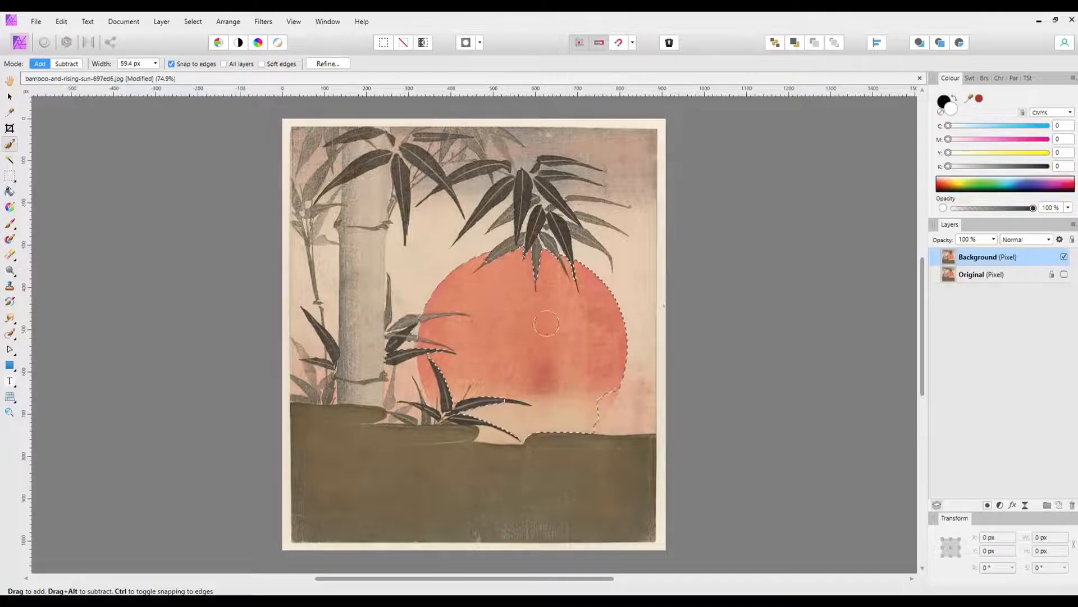
# Step: Refine the selection to the sun's circular outline down to the hills, excluding the sky beside it and the overlapping bamboo leaves
pyautogui.moveTo(587, 409); pyautogui.dragTo(583, 408)
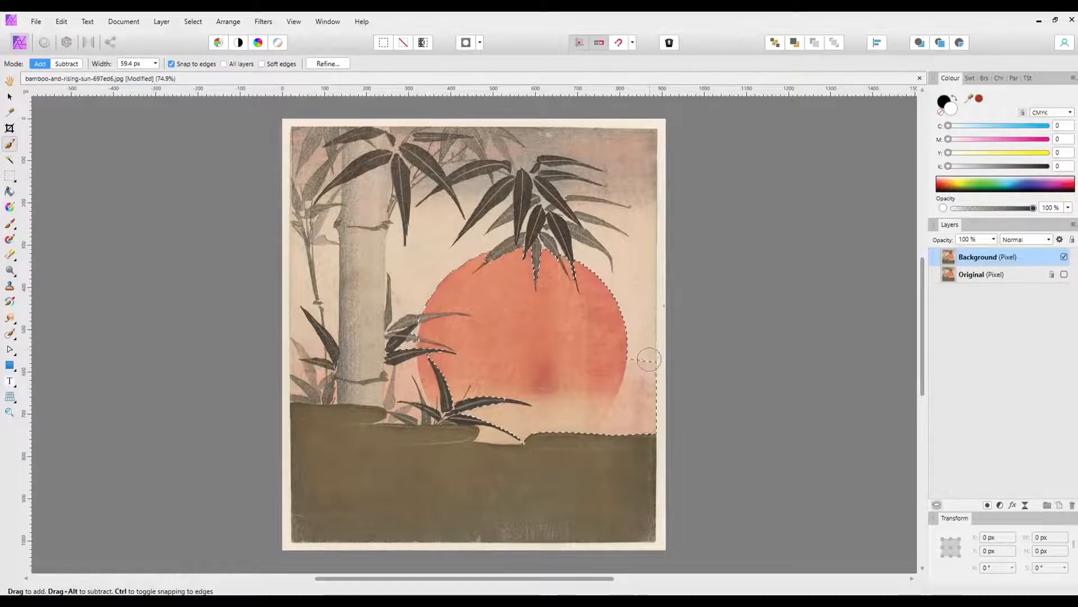
pyautogui.moveTo(646, 375); pyautogui.dragTo(640, 414)
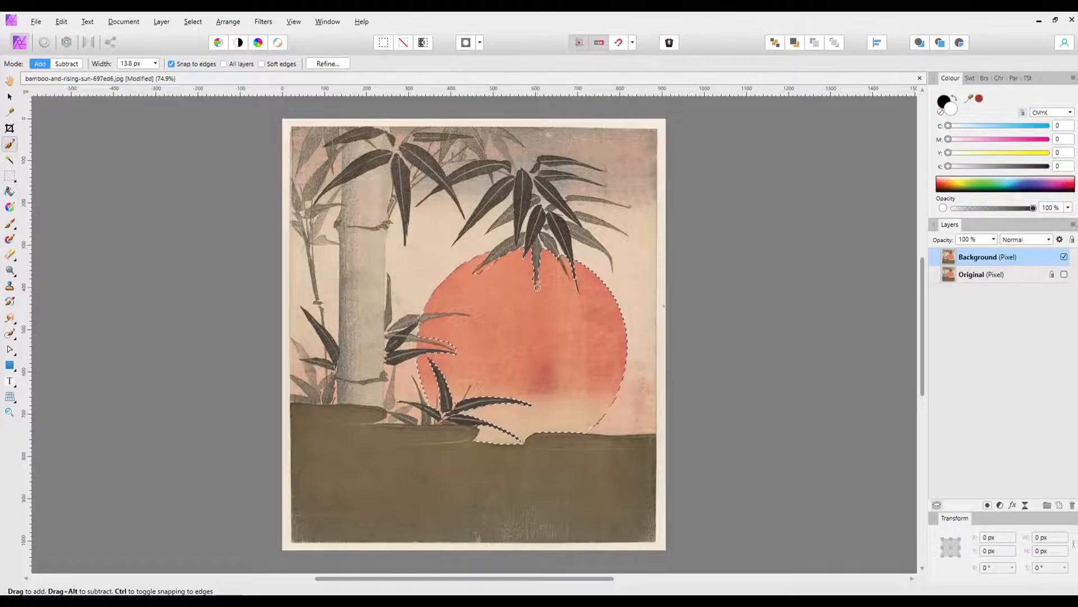
pyautogui.scroll(3, 547, 329)
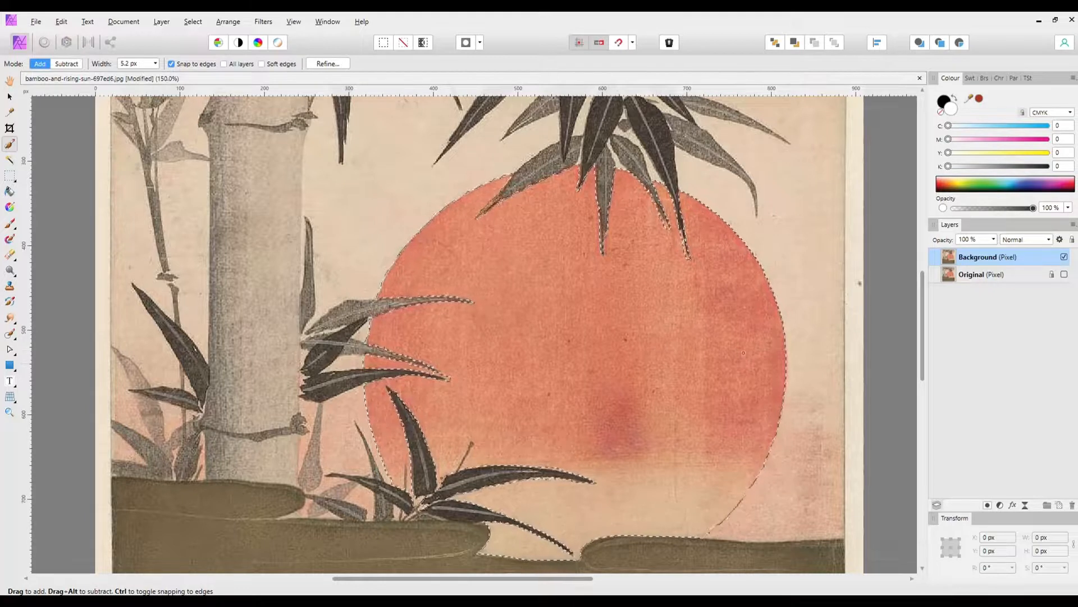
# Step: Duplicate the selected sun onto its own layer and check the cutout with the Background layer temporarily hidden
pyautogui.hotkey('ctrl', 'j')
pyautogui.press('v')
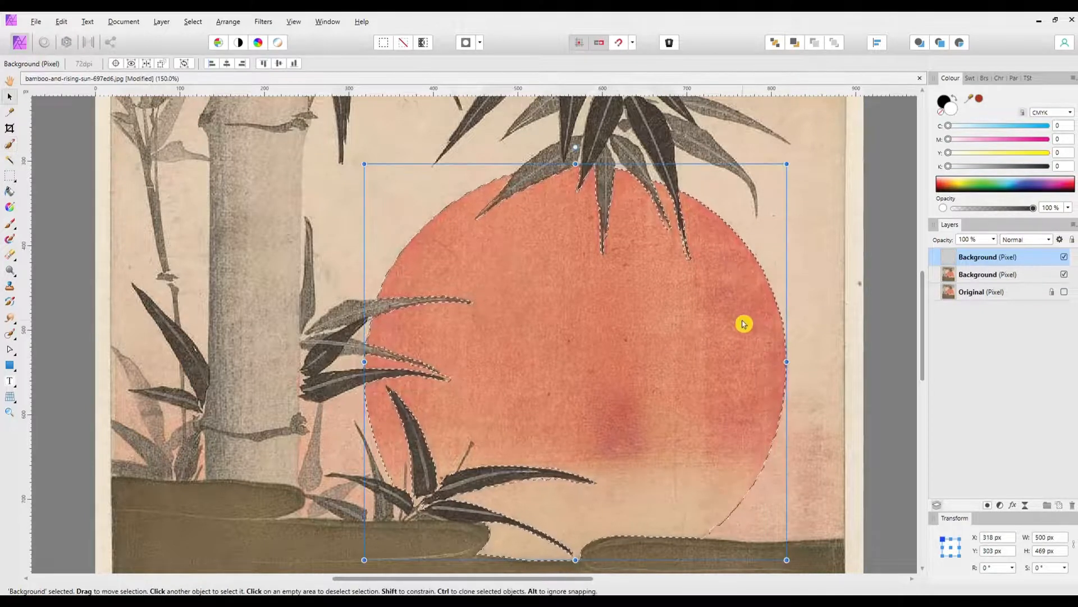
pyautogui.click(1065, 275)
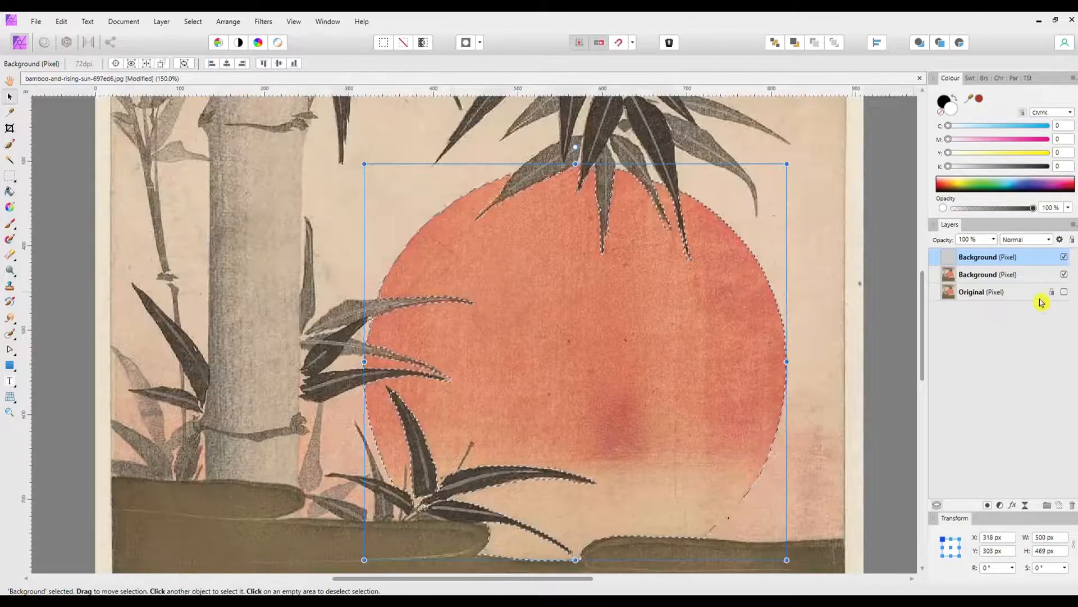
pyautogui.click(1064, 274)
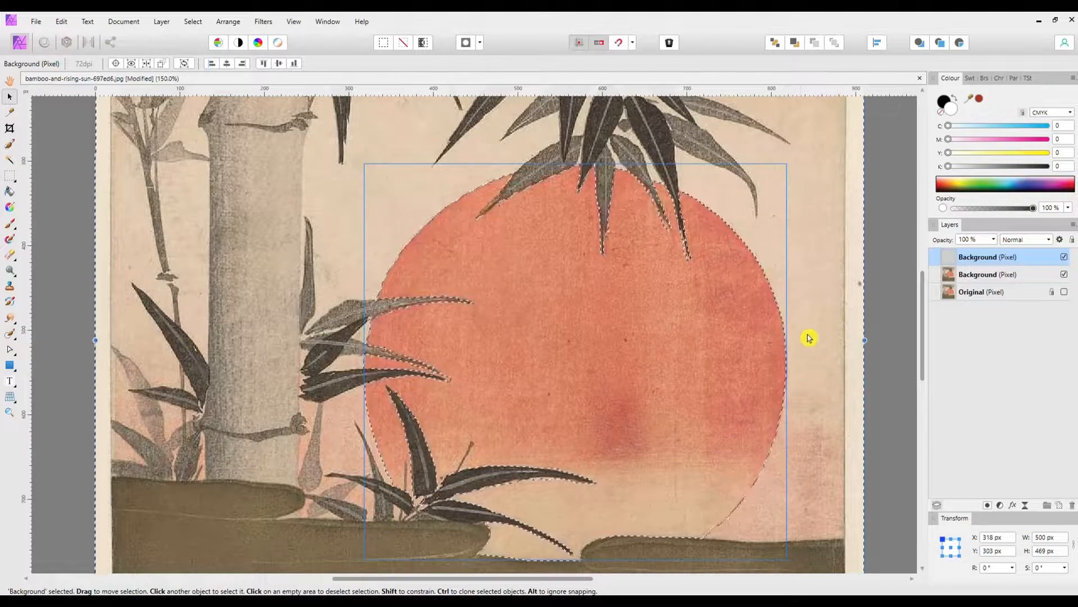
# Step: Duplicate the inverted selection to a new layer, and rename the sun cutout layer Sun
pyautogui.hotkey('ctrl', 'j')
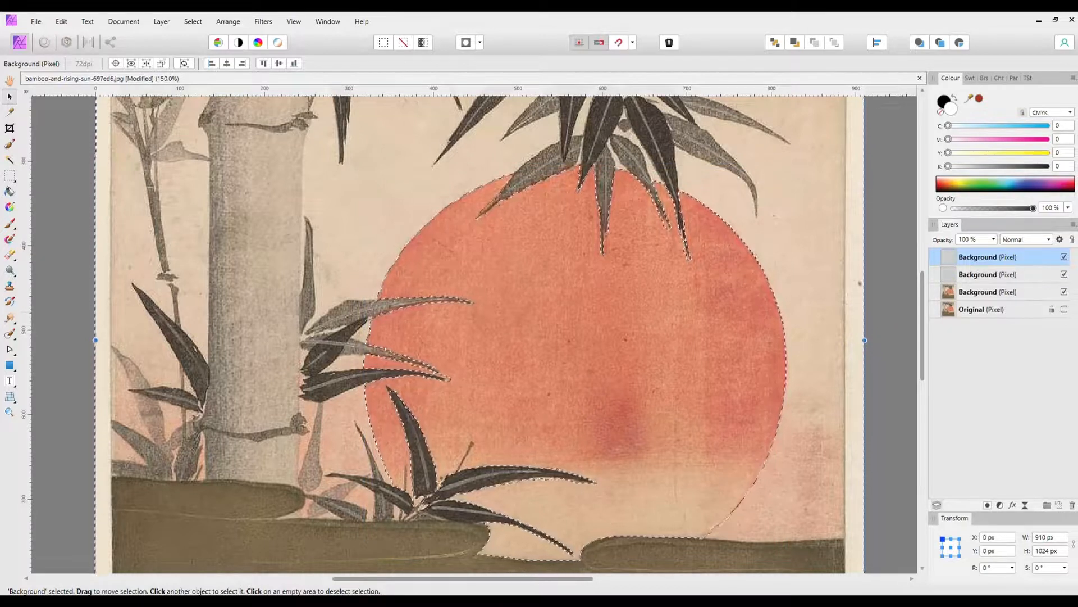
pyautogui.click(978, 275)
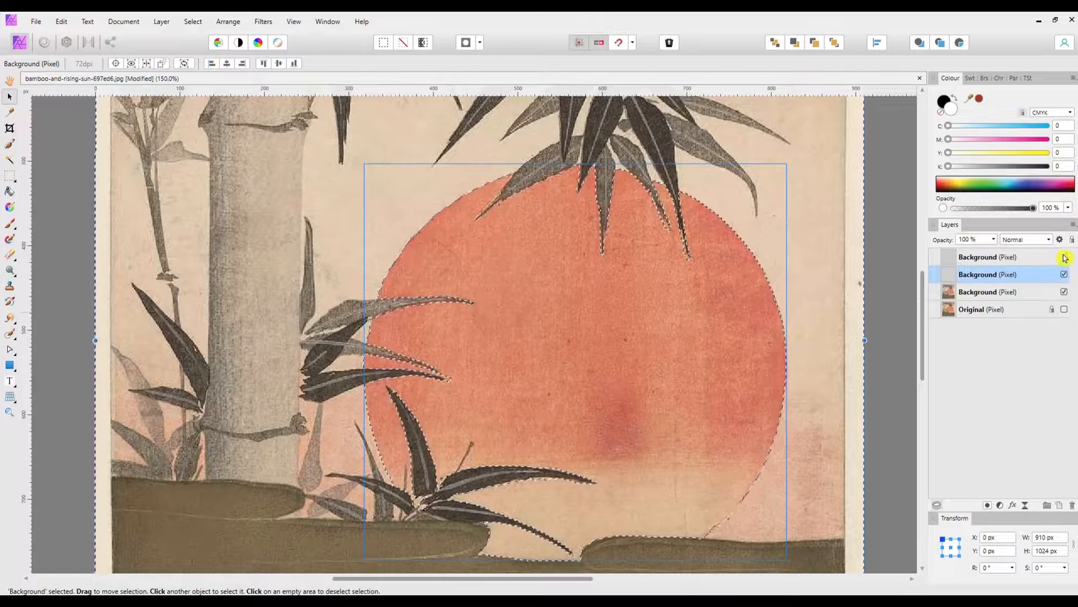
pyautogui.click(1064, 291)
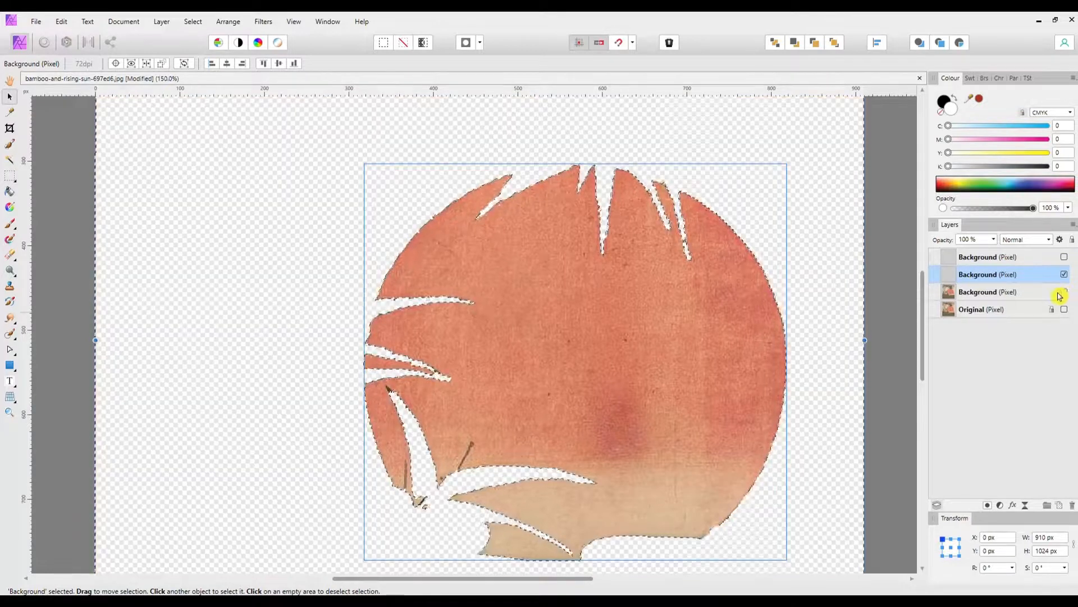
pyautogui.doubleClick(984, 276)
pyautogui.write('Sun')
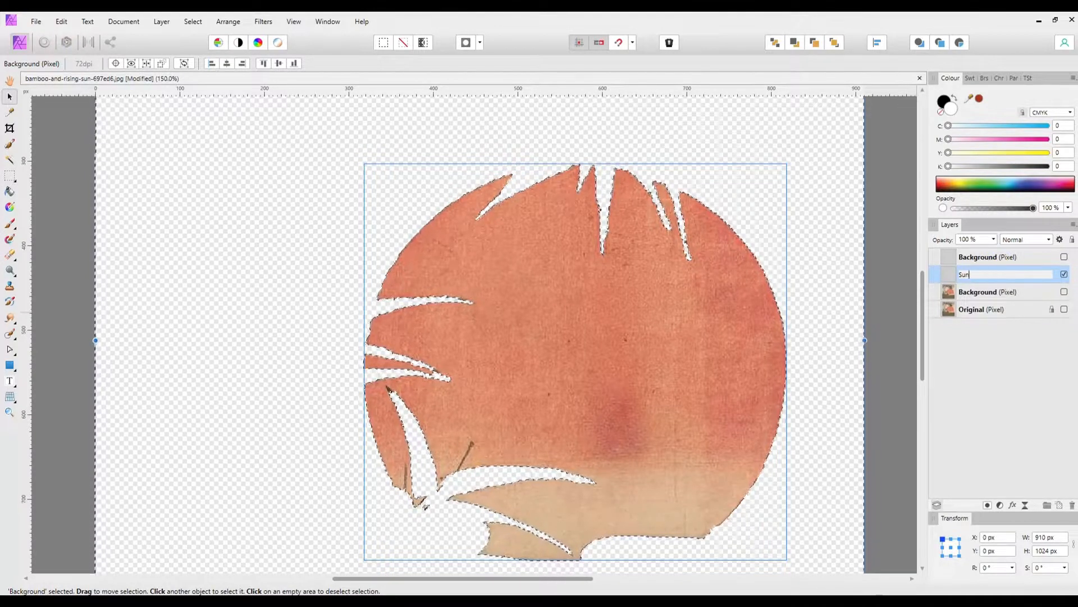
# Step: Rename the top layer Background-Outside and show every layer except Original
pyautogui.click(1019, 256)
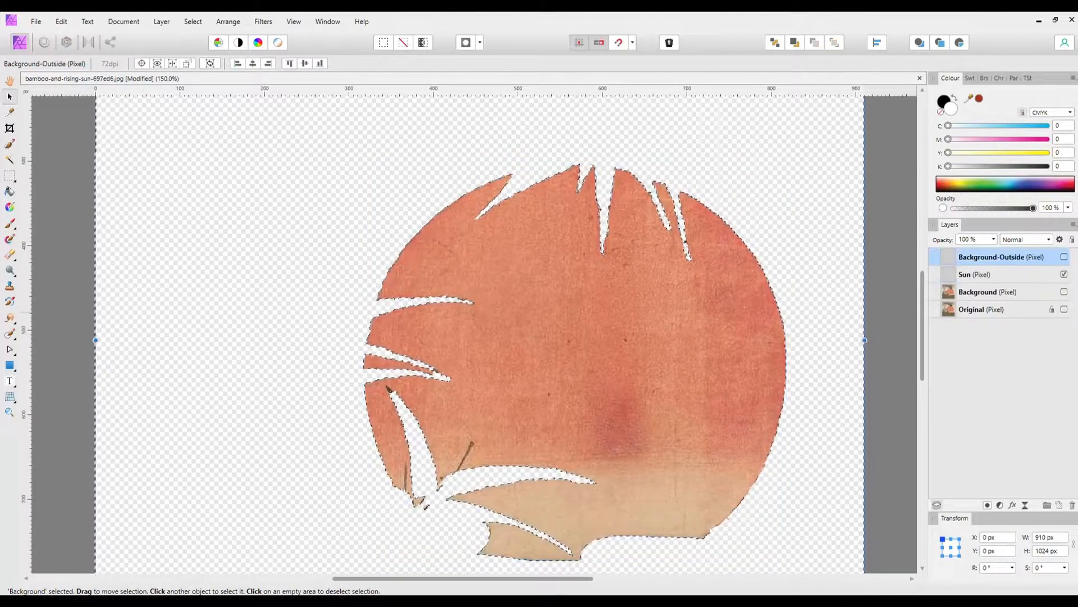
pyautogui.click(1065, 259)
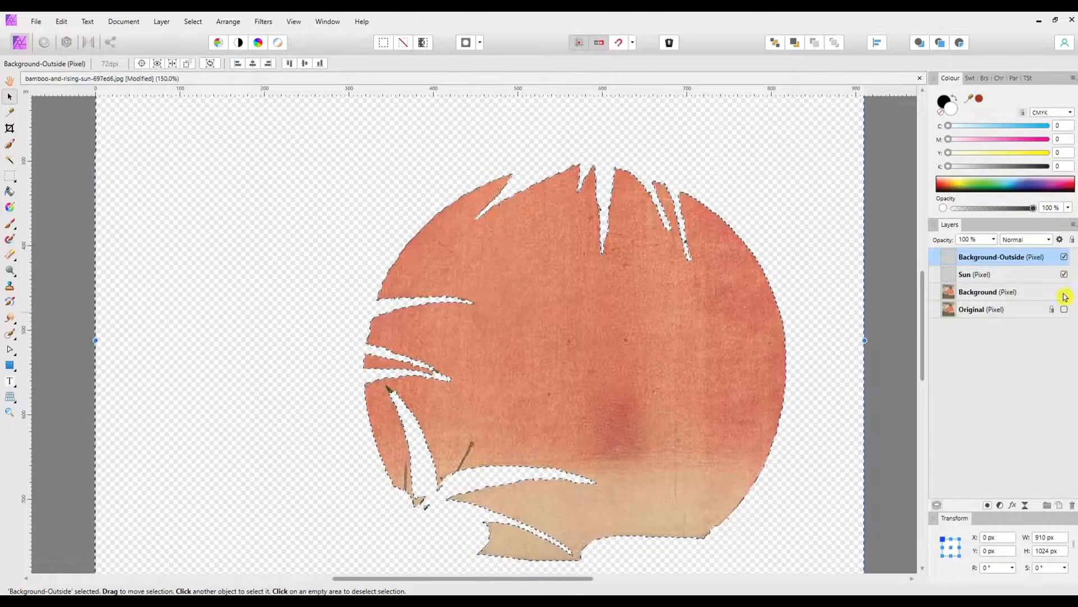
pyautogui.click(1065, 292)
pyautogui.click(1065, 309)
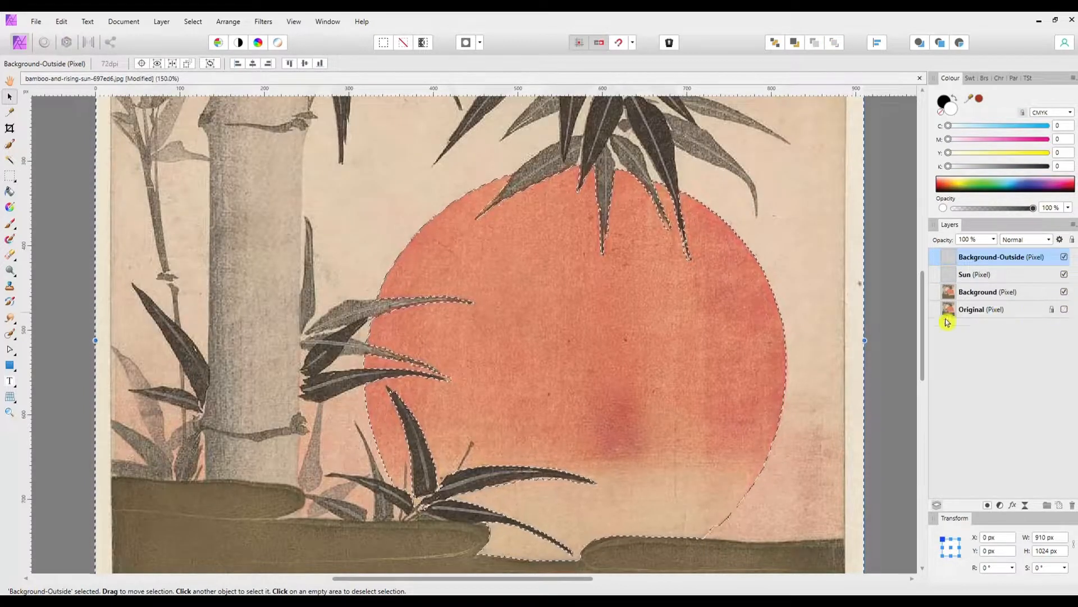
# Step: Replace the Background-Outside layer with a copy of the Background layer's area outside the sun, placed below Sun, and hide the full Background
pyautogui.moveTo(921, 342); pyautogui.dragTo(921, 410)
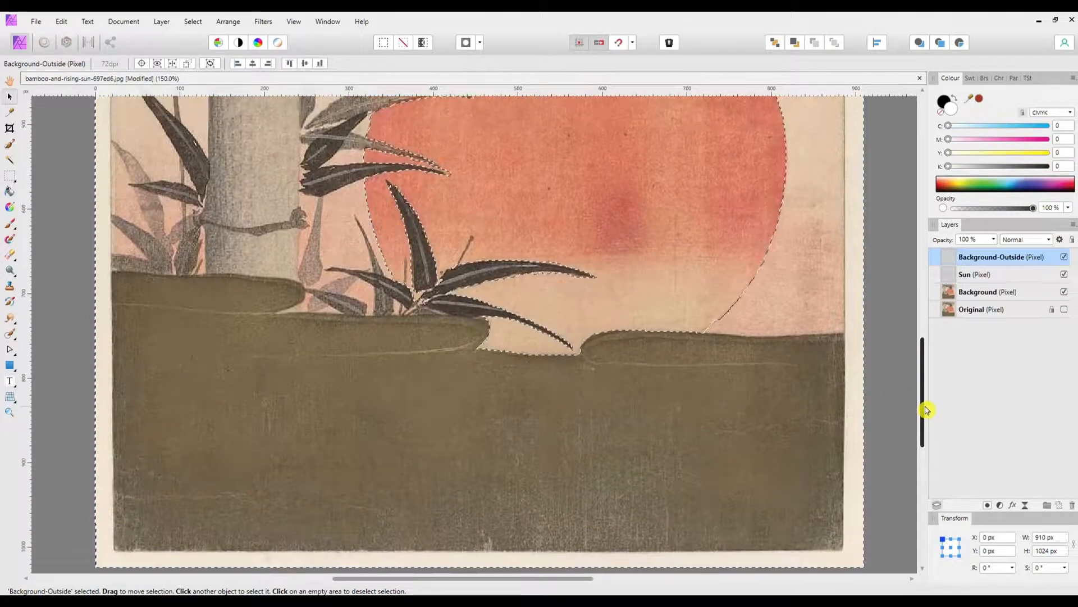
pyautogui.click(1063, 293)
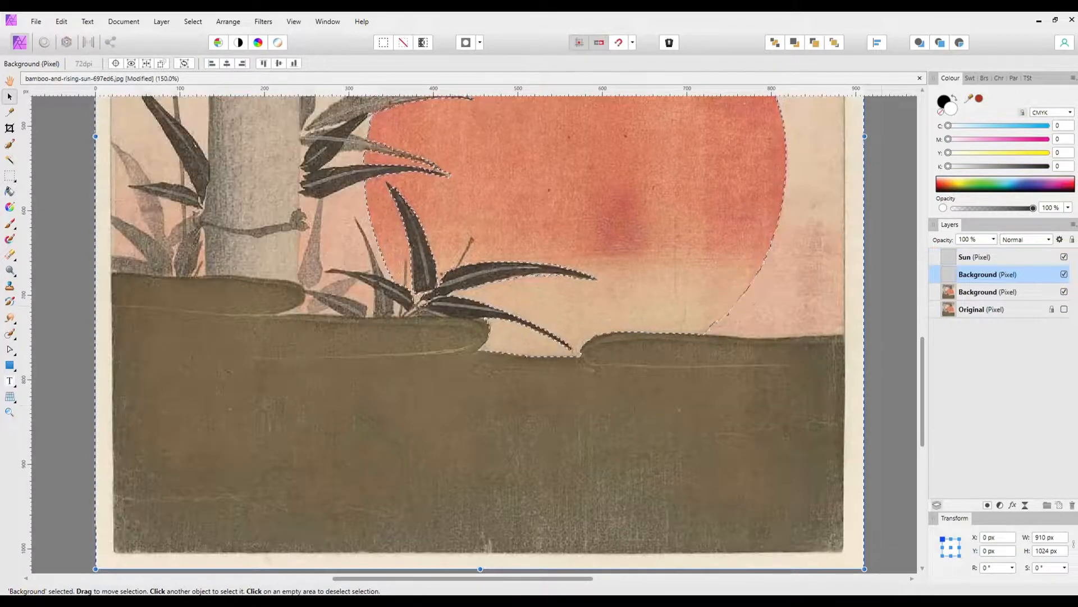
pyautogui.click(1064, 291)
# Step: Examine the surroundings cutout and the Sun cutout each in isolation, showing both again at the end
pyautogui.click(1064, 257)
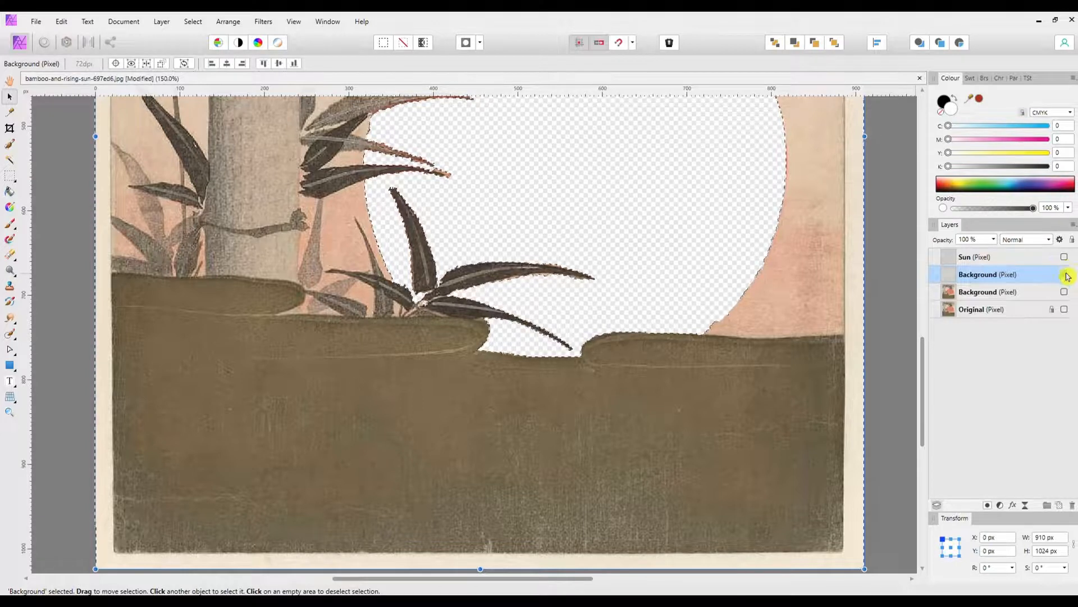
pyautogui.click(1065, 257)
pyautogui.click(1064, 275)
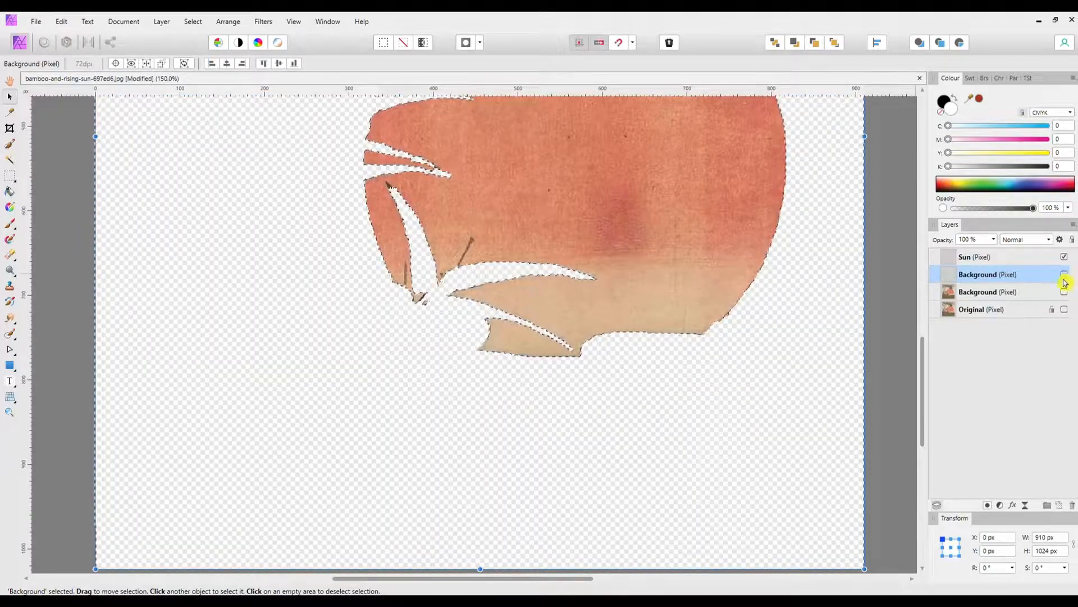
pyautogui.click(1064, 274)
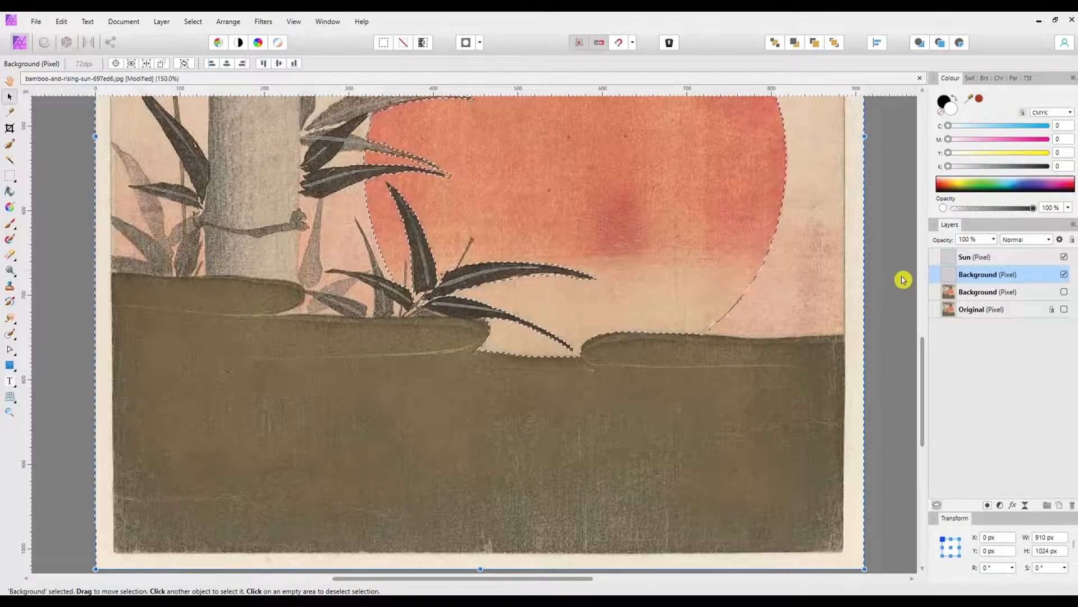
# Step: Clear the selection and place the striped sunset image 12.png over the red sun
pyautogui.hotkey('ctrl', '0')
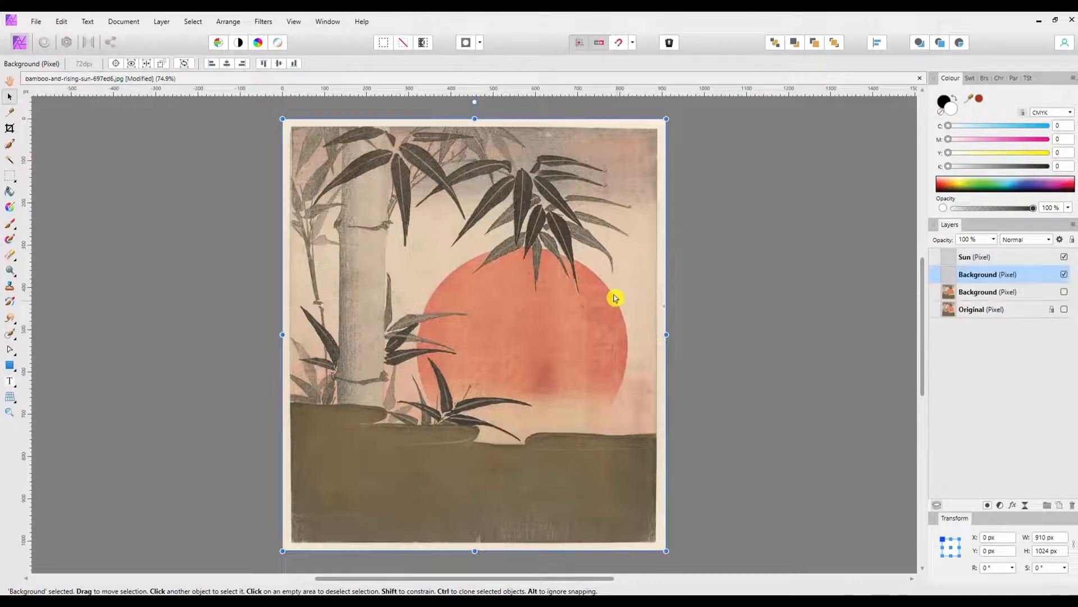
pyautogui.hotkey('ctrl', 'd')
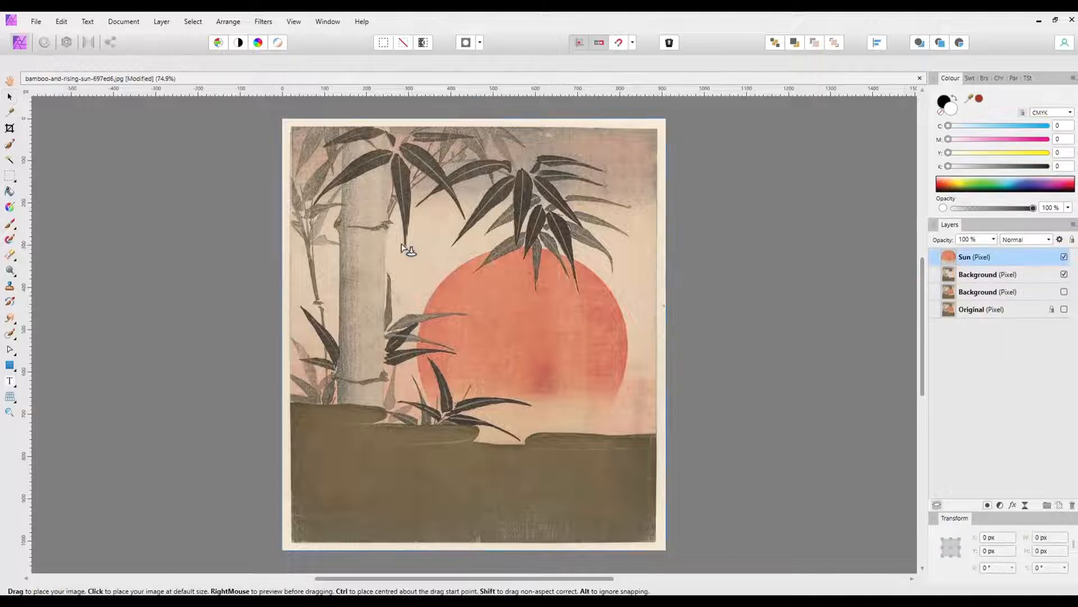
pyautogui.moveTo(405, 230); pyautogui.dragTo(705, 453)
pyautogui.moveTo(558, 320); pyautogui.dragTo(559, 311)
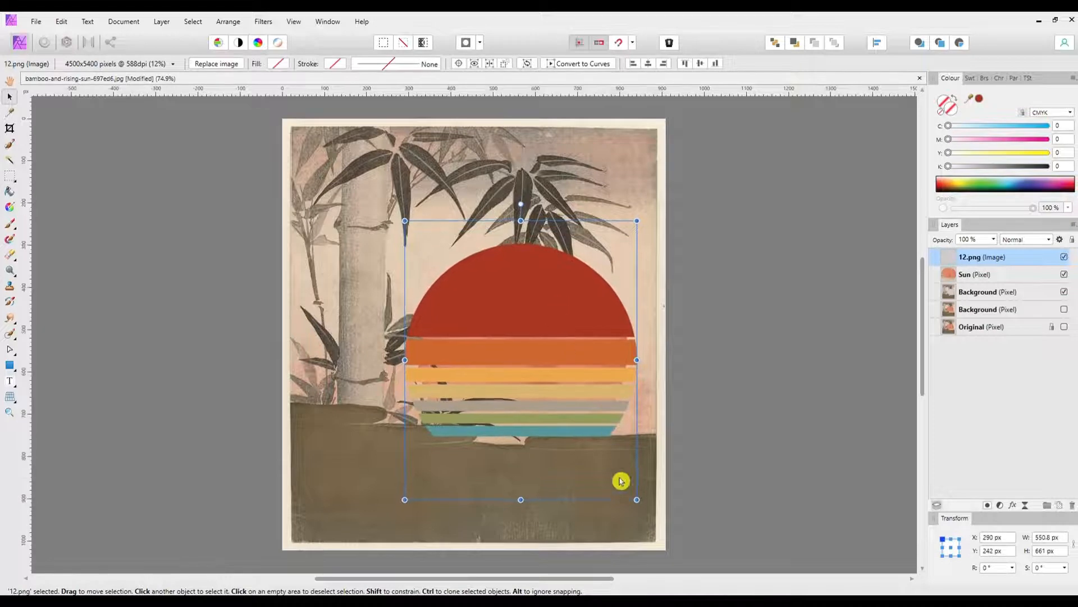
# Step: Enlarge 12.png to about 562.5 × 675 px and move it over the bamboo trunk, clear of the red sun
pyautogui.moveTo(637, 499); pyautogui.dragTo(643, 505)
pyautogui.moveTo(551, 338); pyautogui.dragTo(373, 237)
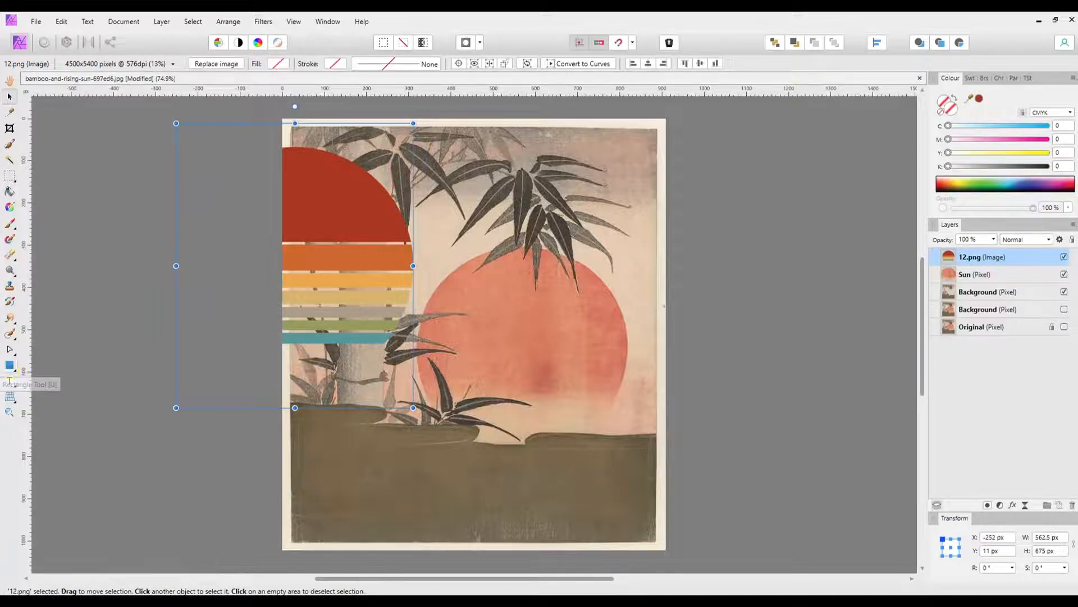
# Step: Draw a white circle about 521 × 521 px over the red sun and reduce its opacity to 57%
pyautogui.click(17, 371)
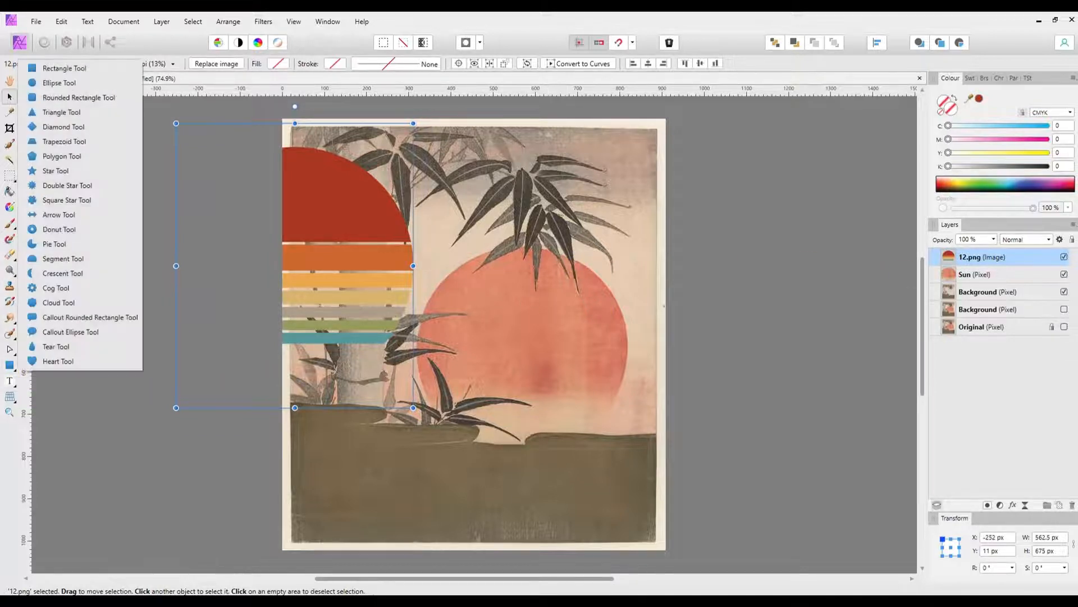
pyautogui.click(56, 83)
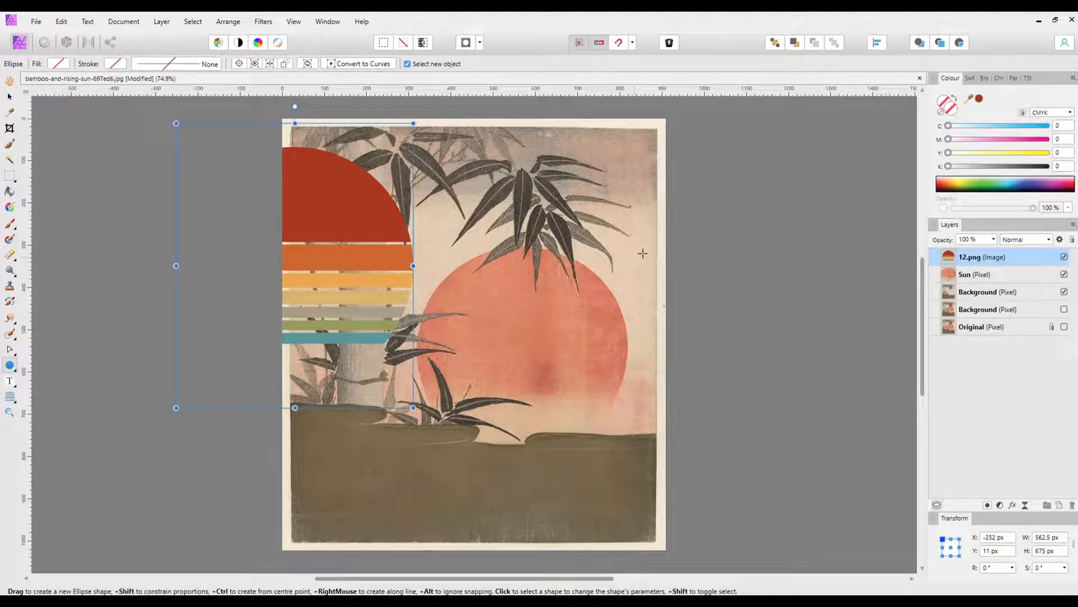
pyautogui.moveTo(644, 255); pyautogui.dragTo(403, 447)
pyautogui.press('v')
pyautogui.moveTo(541, 363); pyautogui.dragTo(521, 358)
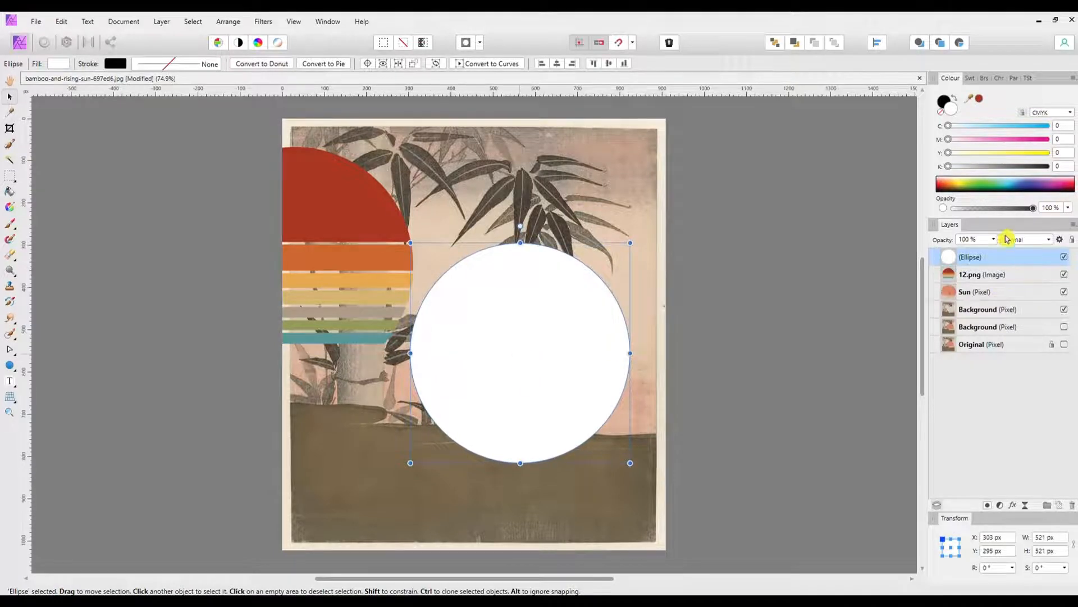
pyautogui.moveTo(1033, 208); pyautogui.dragTo(998, 214)
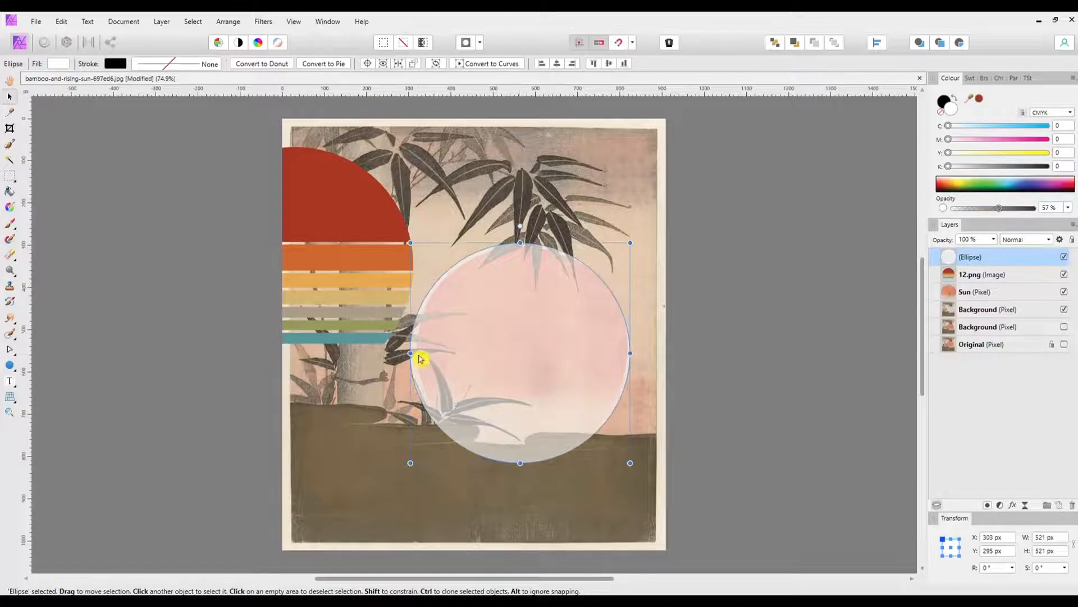
# Step: Resize the semi-transparent circle to about 503 × 506 px to fit the edges of the red sun
pyautogui.moveTo(410, 352); pyautogui.dragTo(417, 352)
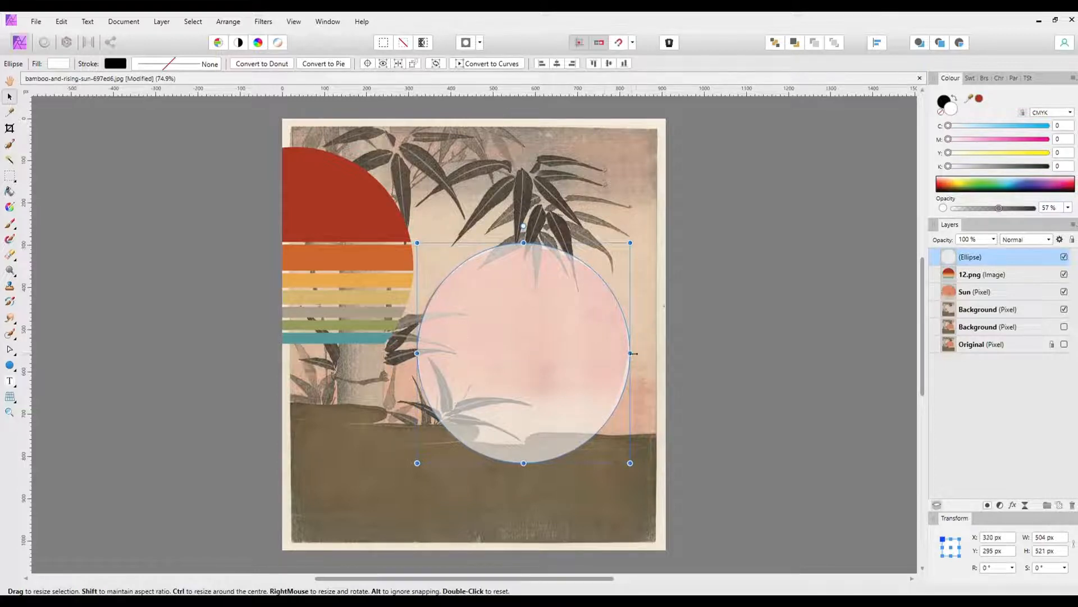
pyautogui.moveTo(632, 353); pyautogui.dragTo(632, 353)
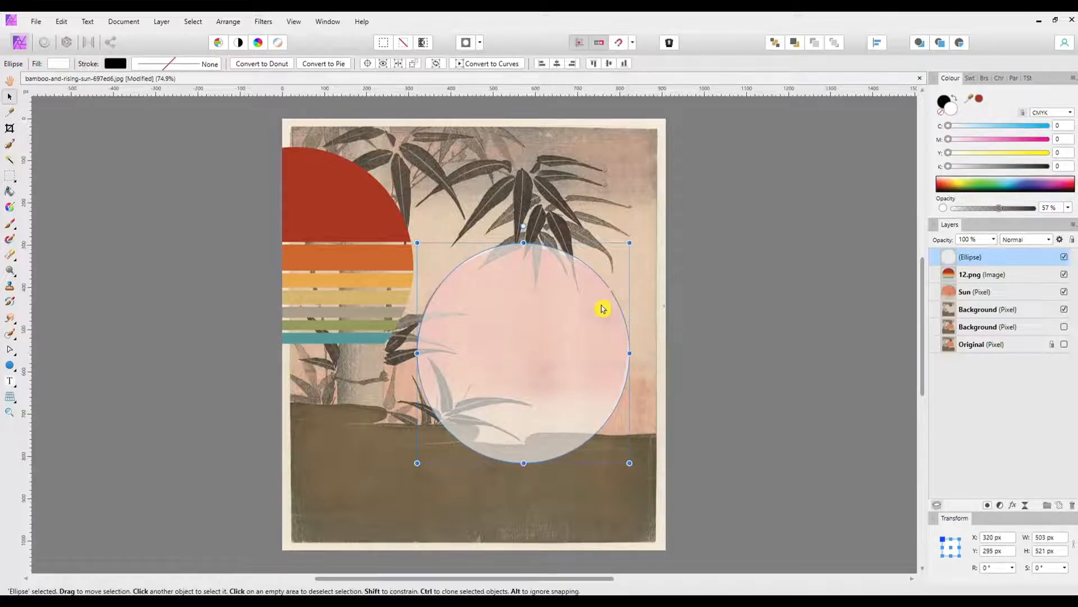
pyautogui.moveTo(524, 462); pyautogui.dragTo(521, 457)
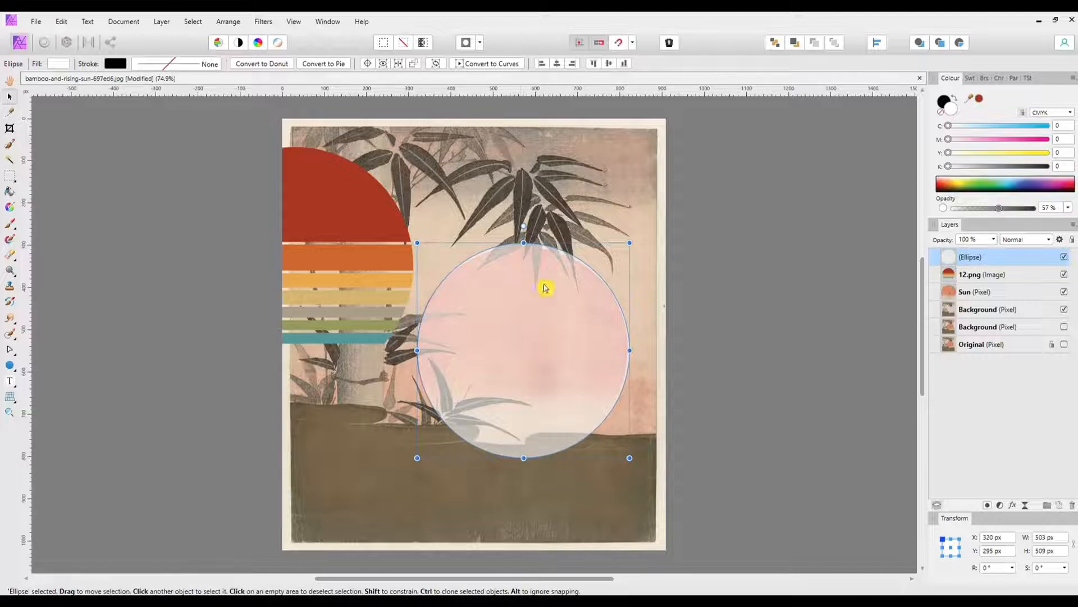
pyautogui.moveTo(520, 242); pyautogui.dragTo(521, 244)
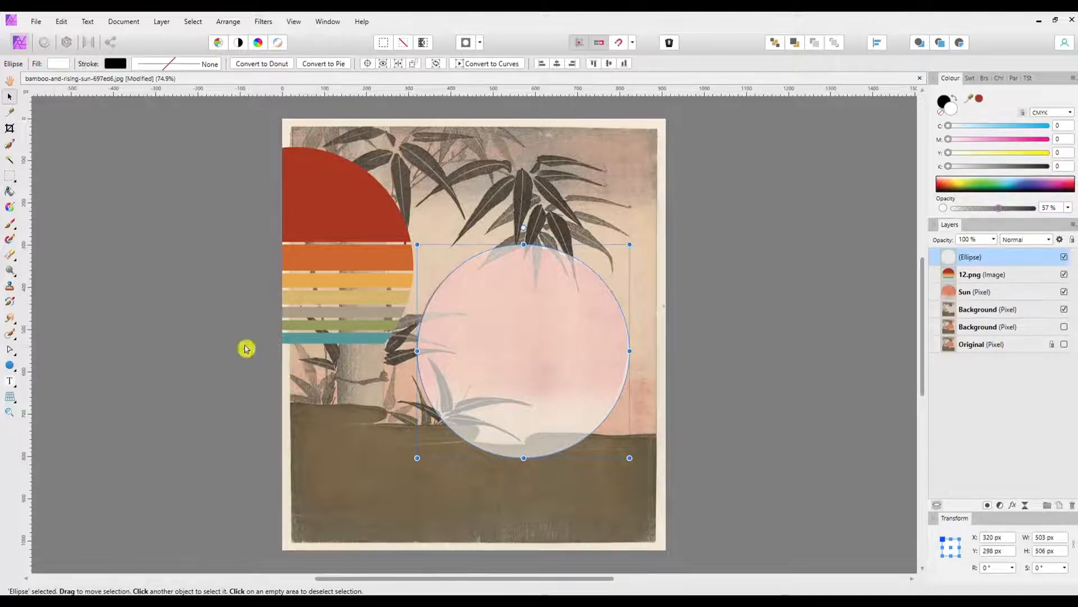
# Step: Draw a rectangle about 432 × 36 px over the yellow stripe of the striped sunset to match its thickness
pyautogui.click(10, 365)
pyautogui.click(63, 68)
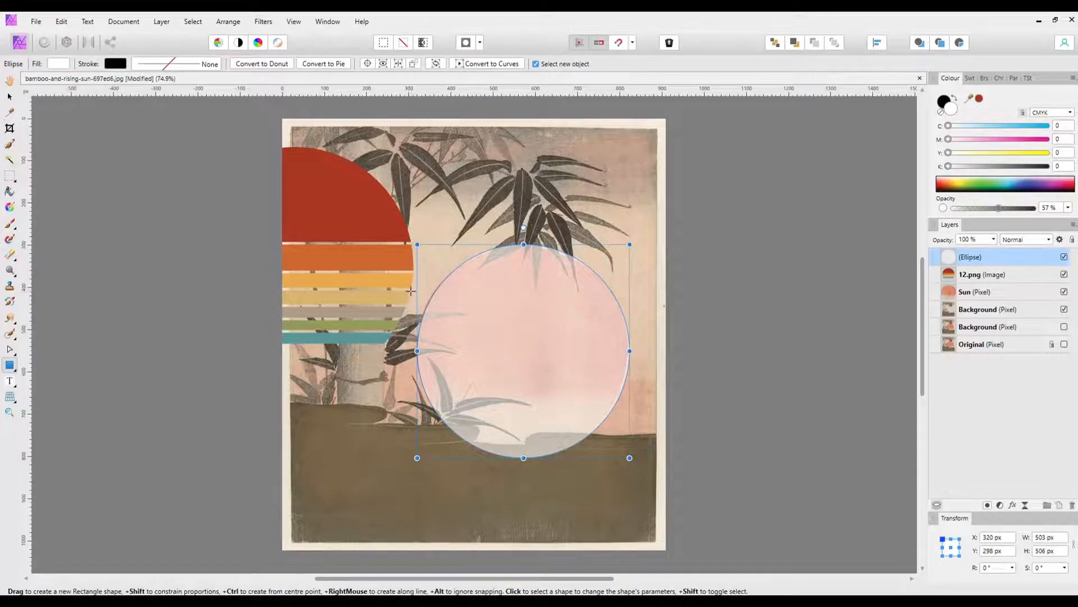
pyautogui.moveTo(414, 292); pyautogui.dragTo(507, 294)
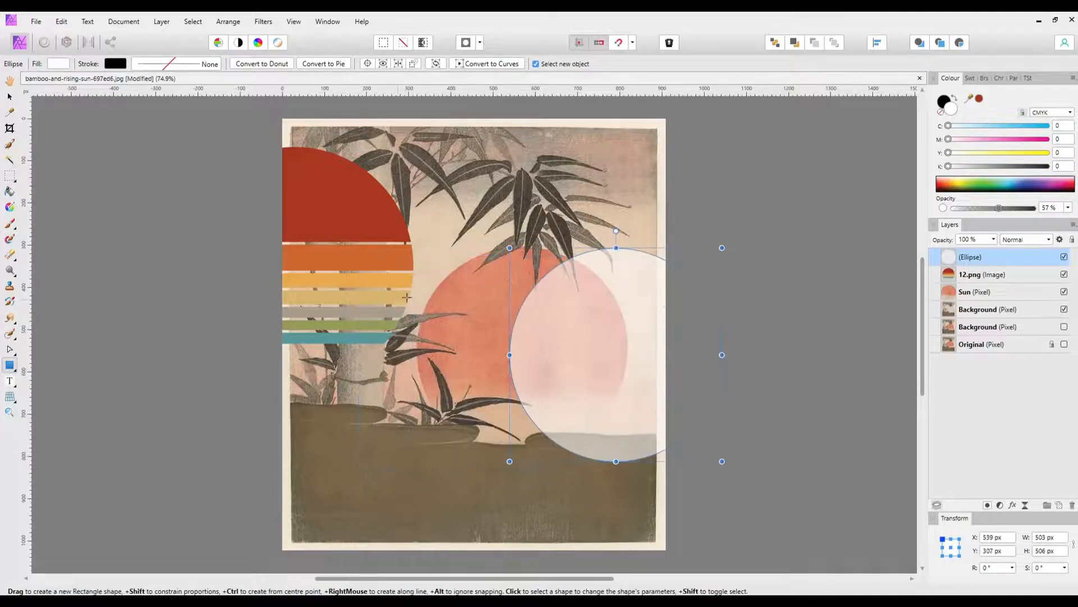
pyautogui.moveTo(414, 289); pyautogui.dragTo(261, 304)
pyautogui.moveTo(253, 305); pyautogui.dragTo(232, 304)
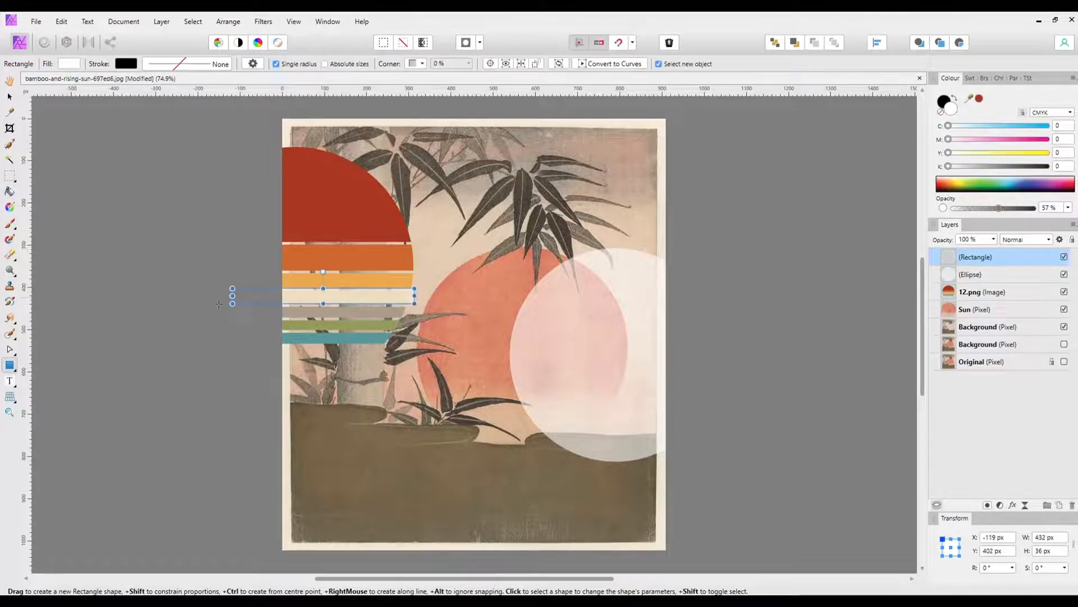
# Step: Move the white ellipse back over the red sun and lock its layer
pyautogui.click(9, 97)
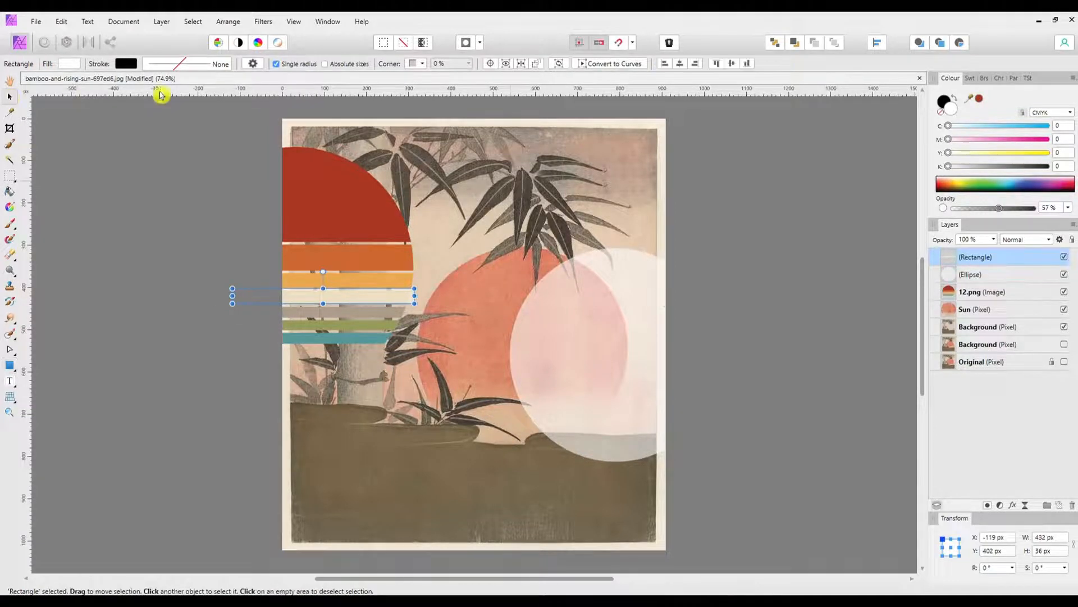
pyautogui.click(548, 353)
pyautogui.moveTo(549, 352); pyautogui.dragTo(529, 347)
pyautogui.click(1072, 240)
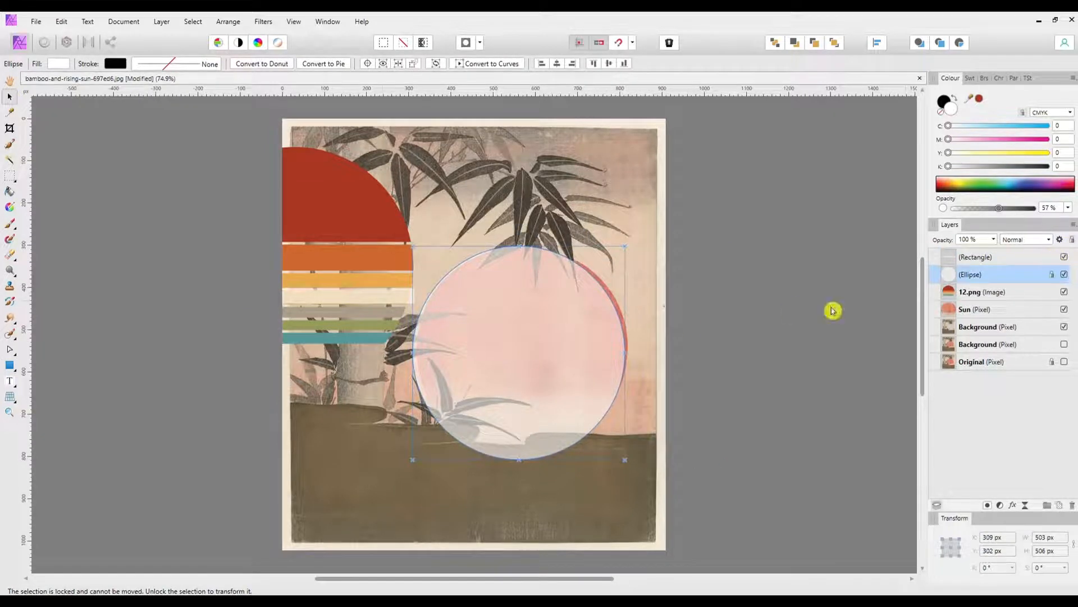
# Step: Move the rectangle across the middle of the ellipse and widen it to about 520 px
pyautogui.click(326, 302)
pyautogui.moveTo(320, 304); pyautogui.dragTo(494, 359)
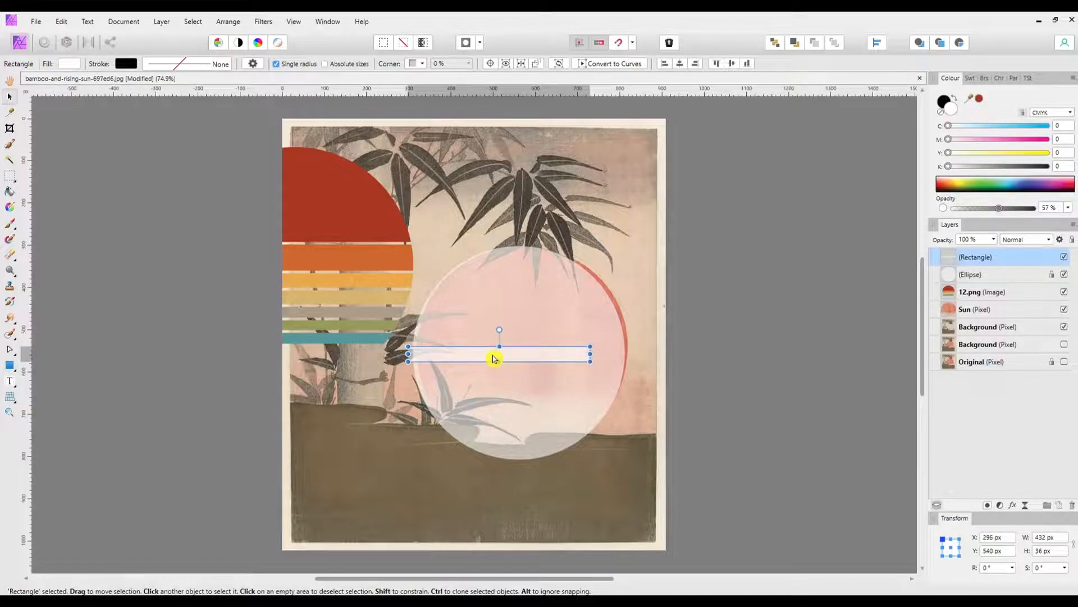
pyautogui.moveTo(591, 354); pyautogui.dragTo(629, 358)
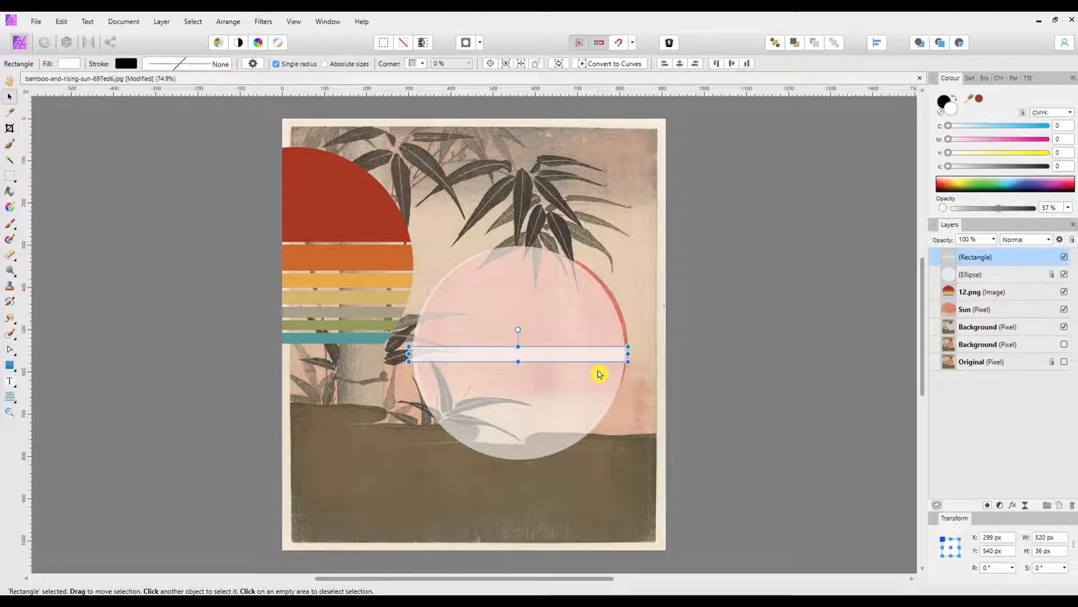
# Step: Duplicate the bar twice, placing each copy just below the previous one with a thin gap between them
pyautogui.hotkey('ctrl', 'j')
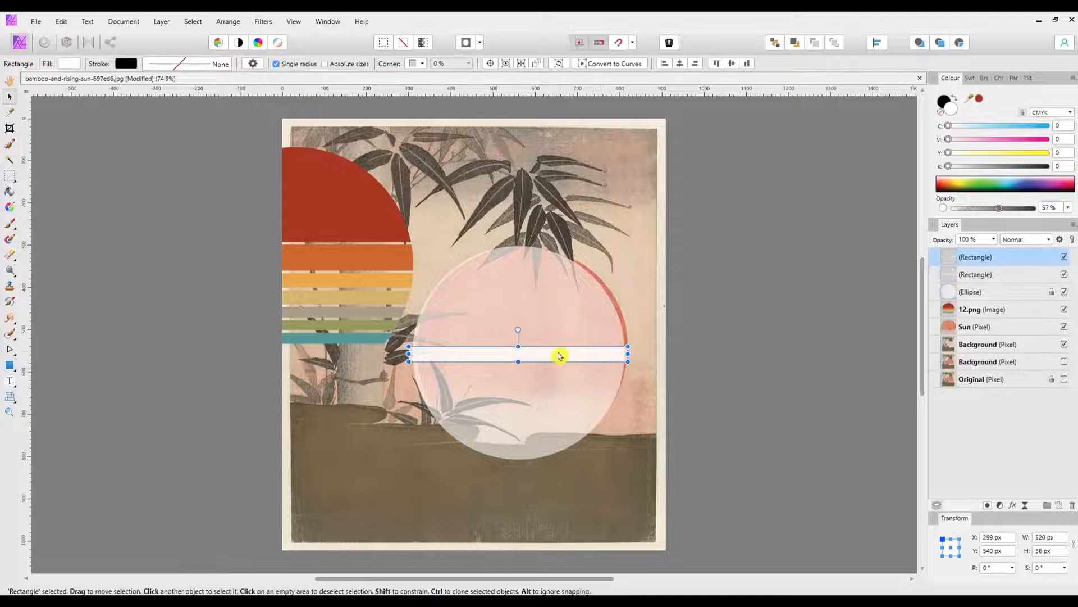
pyautogui.moveTo(544, 360); pyautogui.dragTo(544, 376)
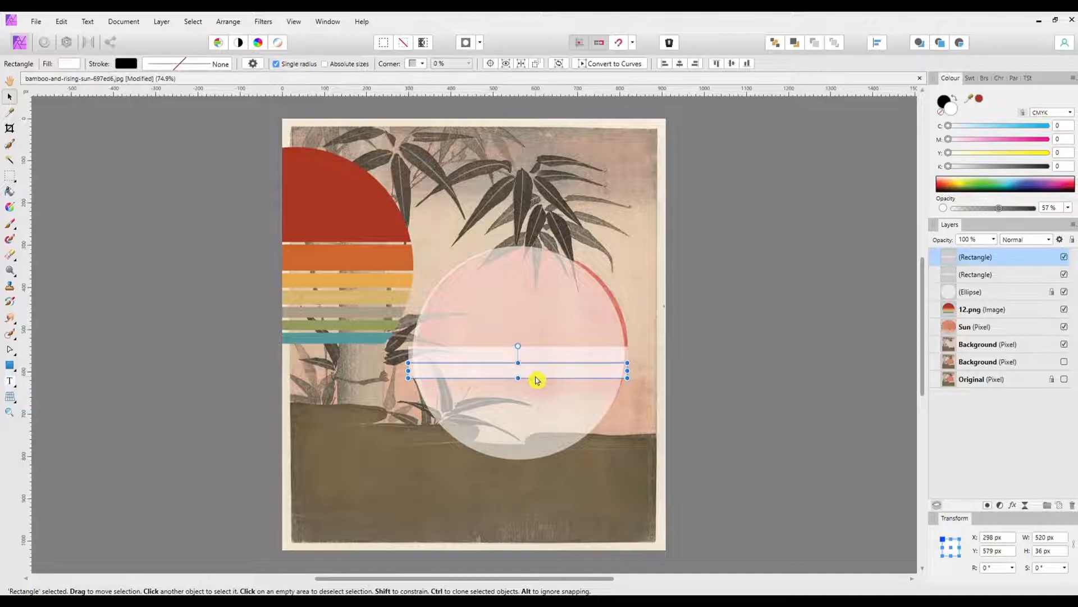
pyautogui.moveTo(527, 381); pyautogui.dragTo(527, 382)
pyautogui.hotkey('ctrl', 'j')
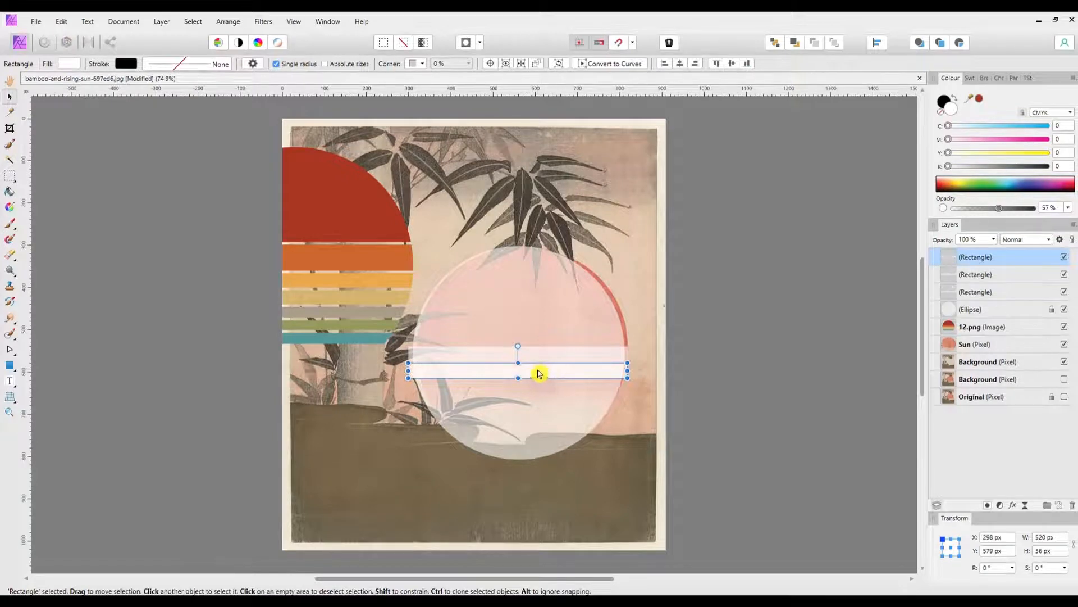
pyautogui.moveTo(538, 374); pyautogui.dragTo(541, 390)
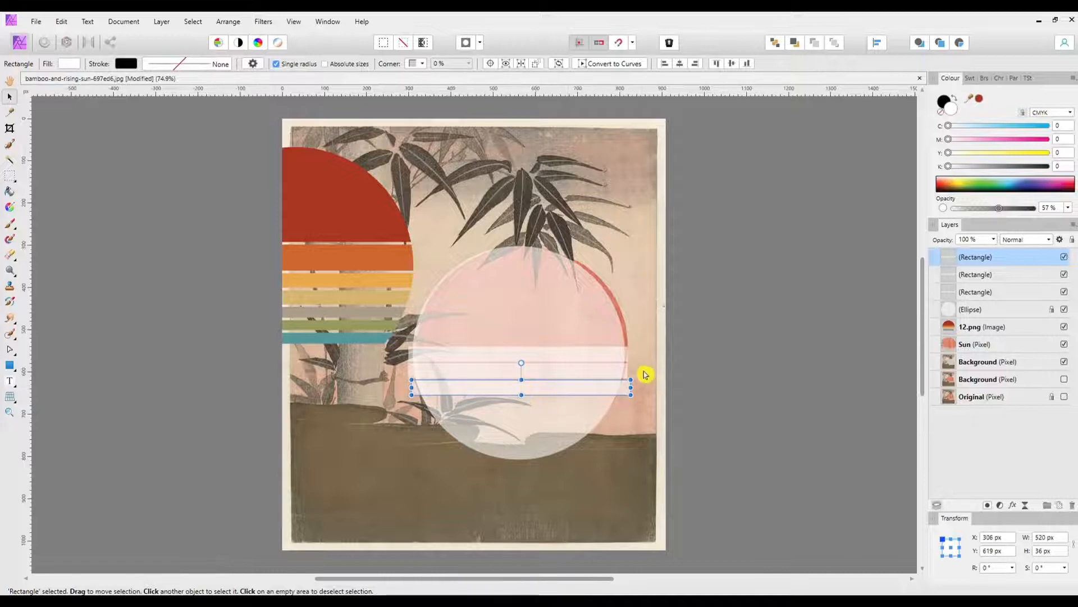
# Step: Add eight more evenly spaced copies of the bar, continuing the stack down past the ellipse's lower edge
pyautogui.hotkey('ctrl', 'j')
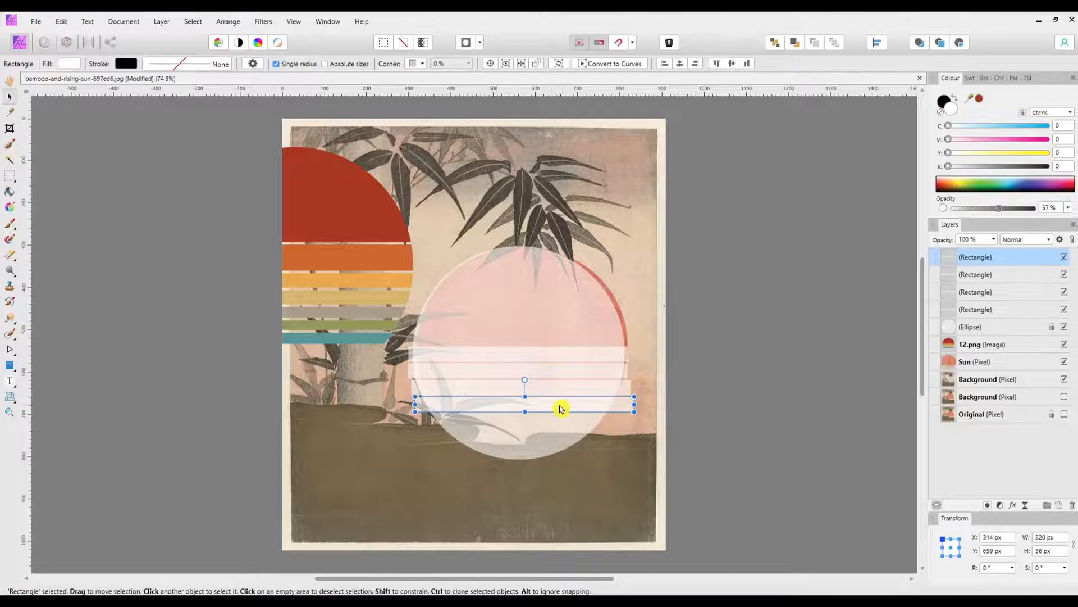
pyautogui.moveTo(560, 408); pyautogui.dragTo(555, 431)
pyautogui.hotkey('ctrl', 'j')
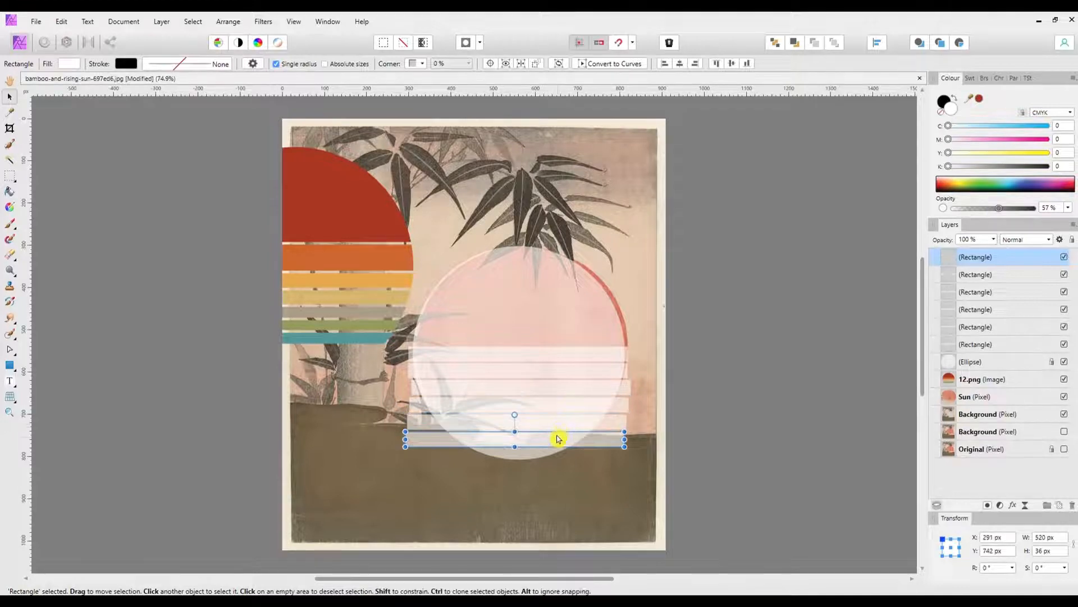
pyautogui.hotkey('ctrl', 'j')
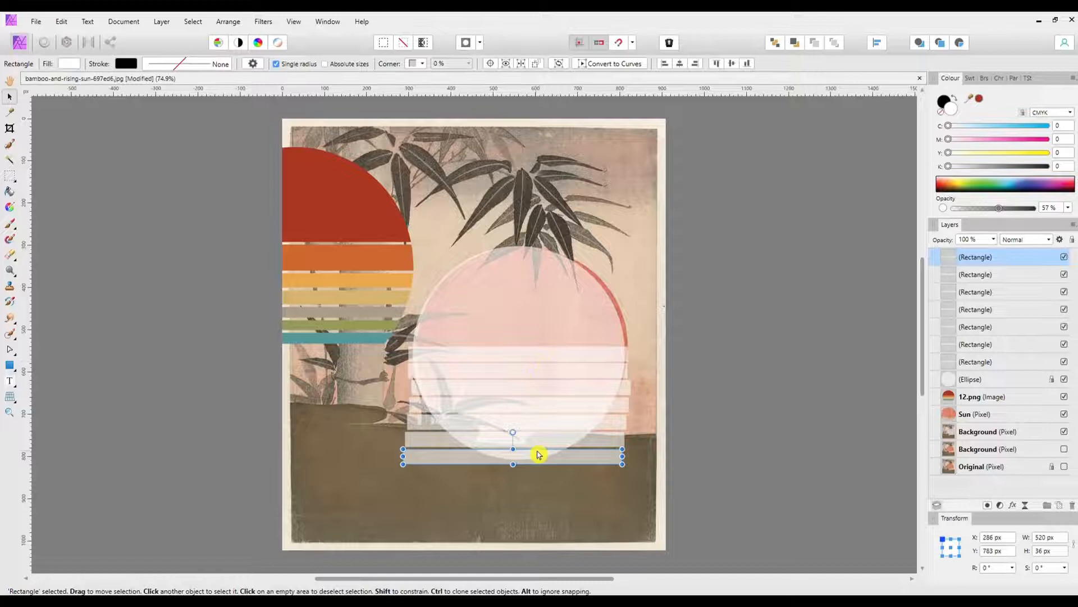
pyautogui.hotkey('ctrl', 'j')
pyautogui.hotkey('ctrl', 'j')
pyautogui.hotkey('ctrl', 'j')
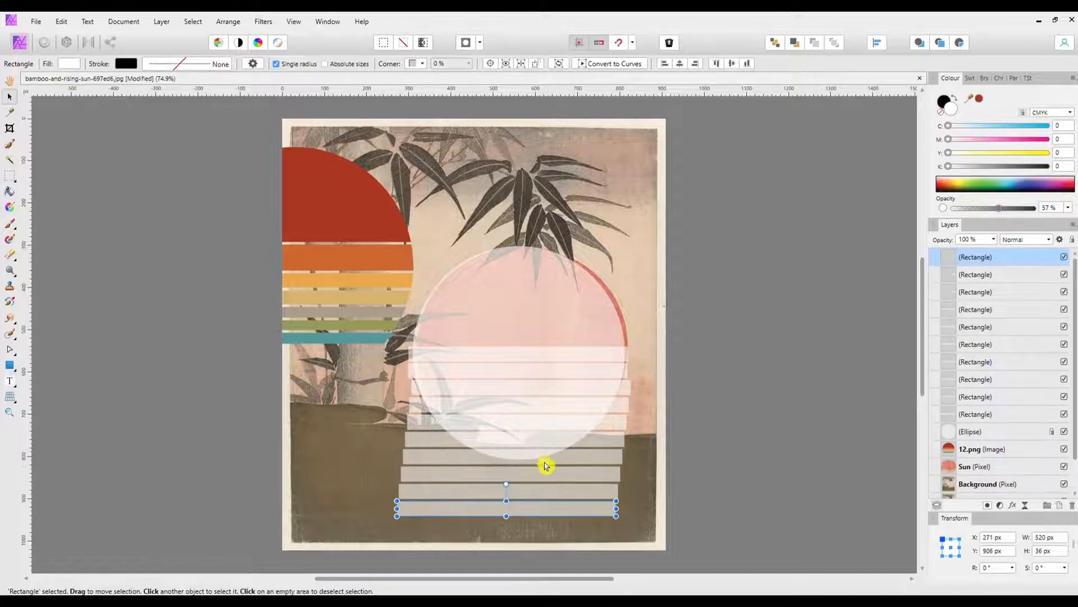
pyautogui.hotkey('ctrl', 'j')
# Step: Move the four lowest bars up onto the upper half of the ellipse, directly above the first bar
pyautogui.click(558, 473)
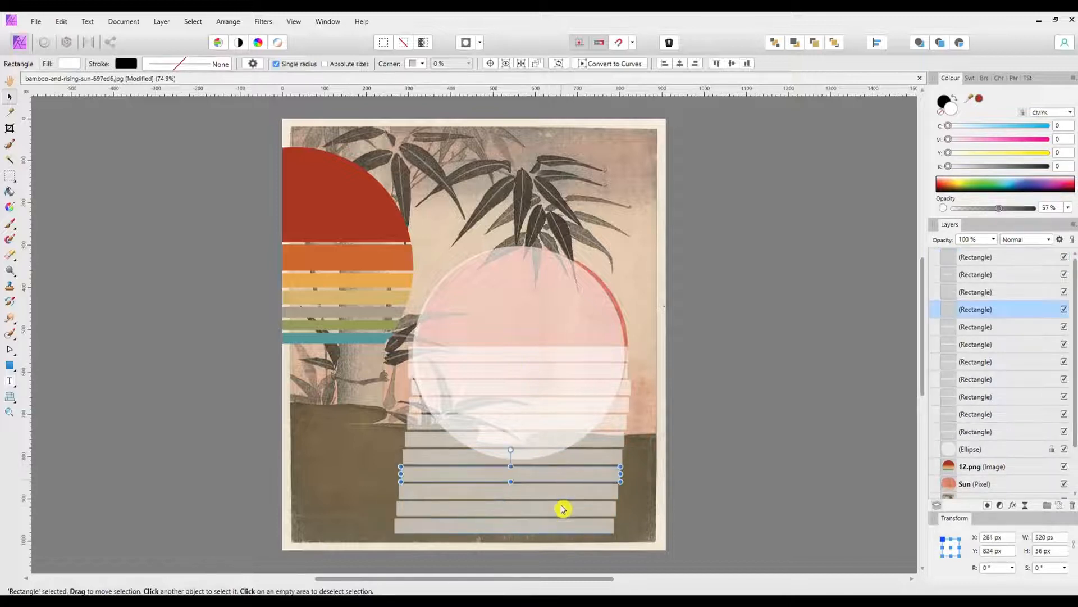
pyautogui.keyDown('shift'); pyautogui.click(561, 493); pyautogui.keyUp('shift')
pyautogui.keyDown('shift'); pyautogui.click(561, 509); pyautogui.keyUp('shift')
pyautogui.keyDown('shift'); pyautogui.click(561, 526); pyautogui.keyUp('shift')
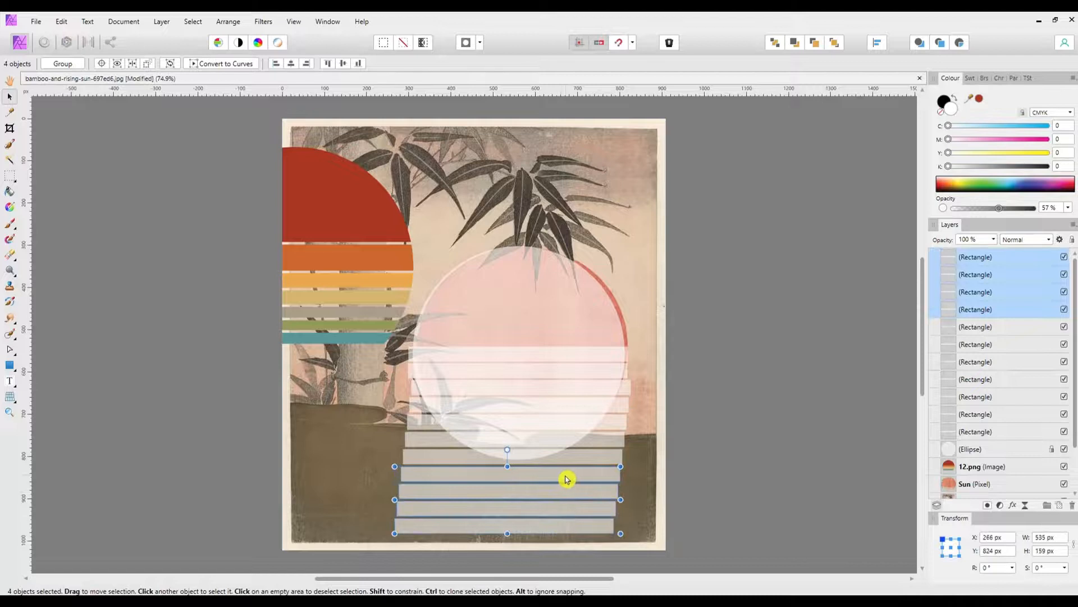
pyautogui.moveTo(563, 479); pyautogui.dragTo(570, 288)
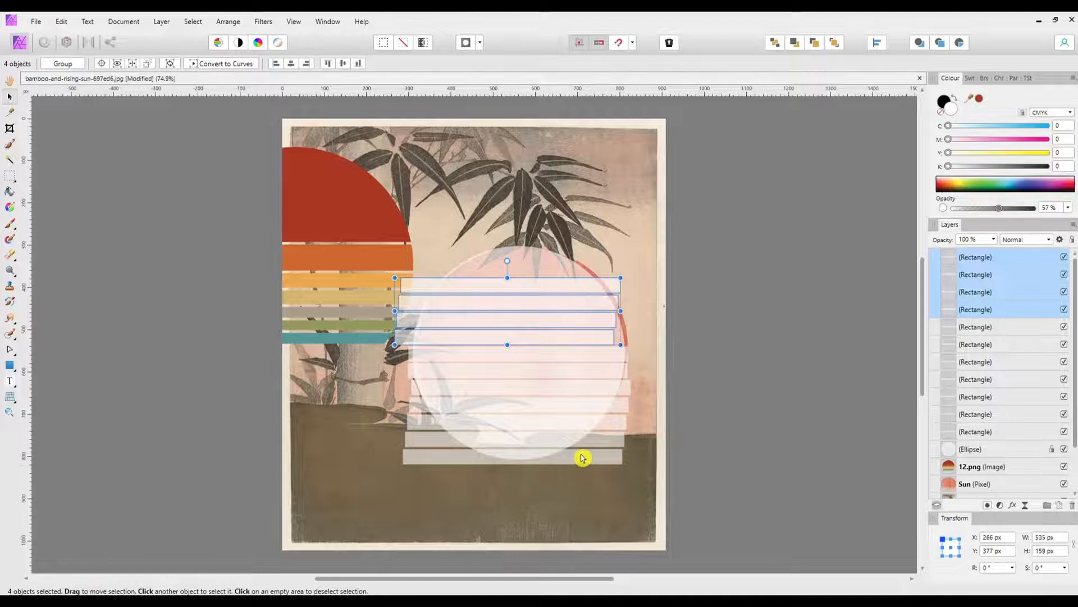
# Step: Copy the two uppermost bars and place the copies directly above them, covering the top of the ellipse
pyautogui.click(571, 287)
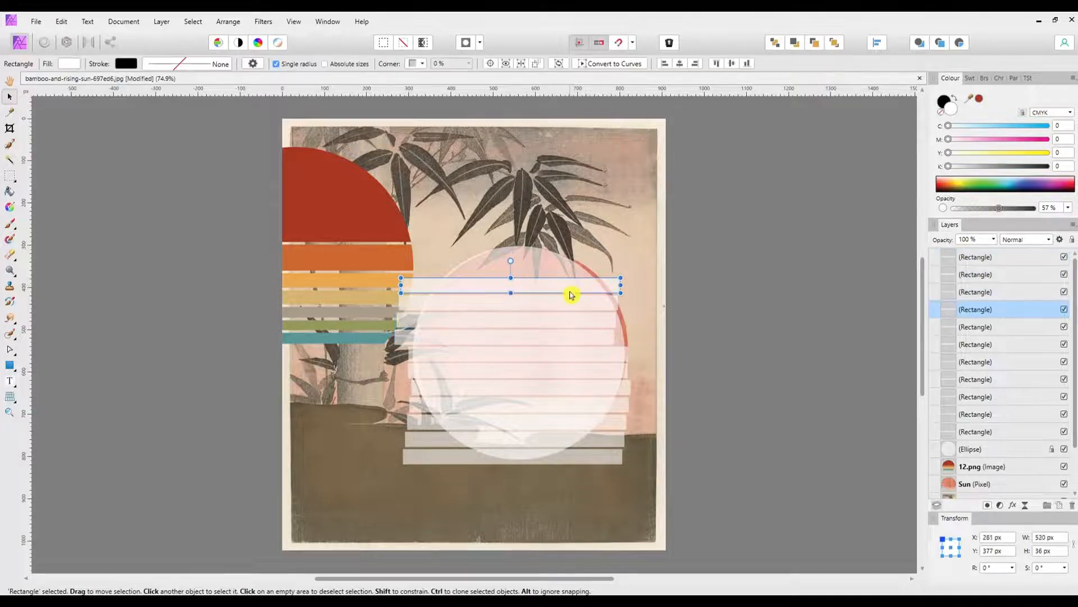
pyautogui.keyDown('shift'); pyautogui.click(565, 305); pyautogui.keyUp('shift')
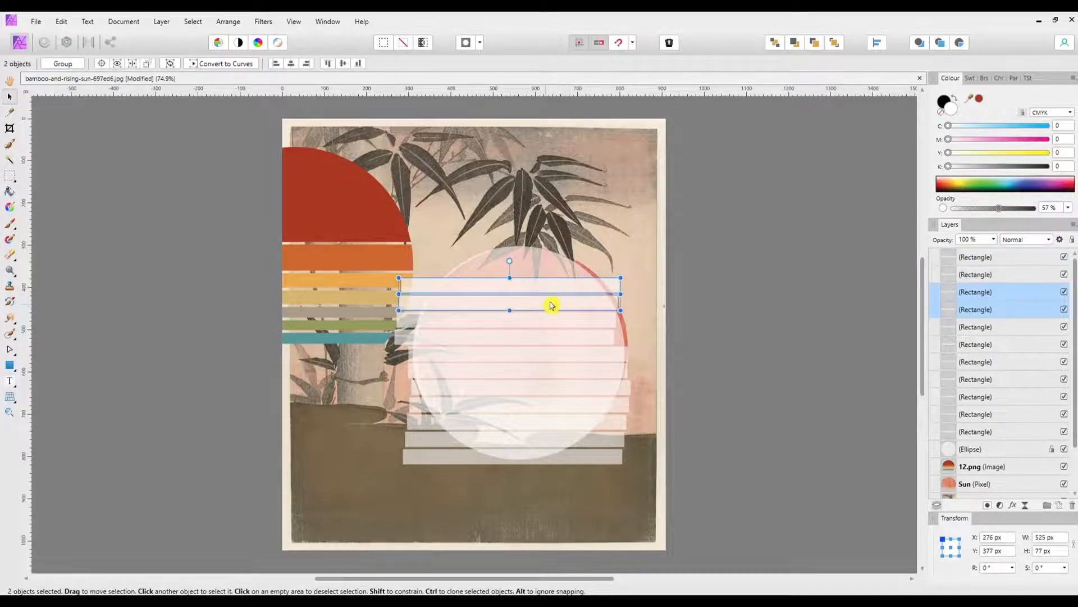
pyautogui.moveTo(549, 290); pyautogui.dragTo(536, 259)
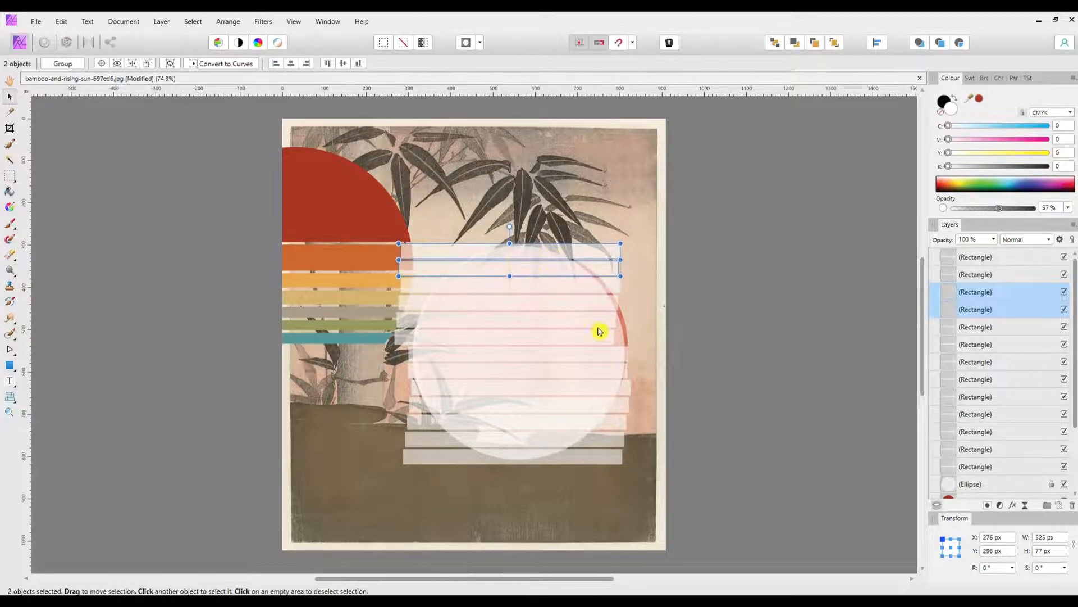
# Step: Shift the two bars just above the middle bar sideways to line up with the bars below them
pyautogui.click(558, 324)
pyautogui.keyDown('shift'); pyautogui.click(559, 341); pyautogui.keyUp('shift')
pyautogui.click(560, 342)
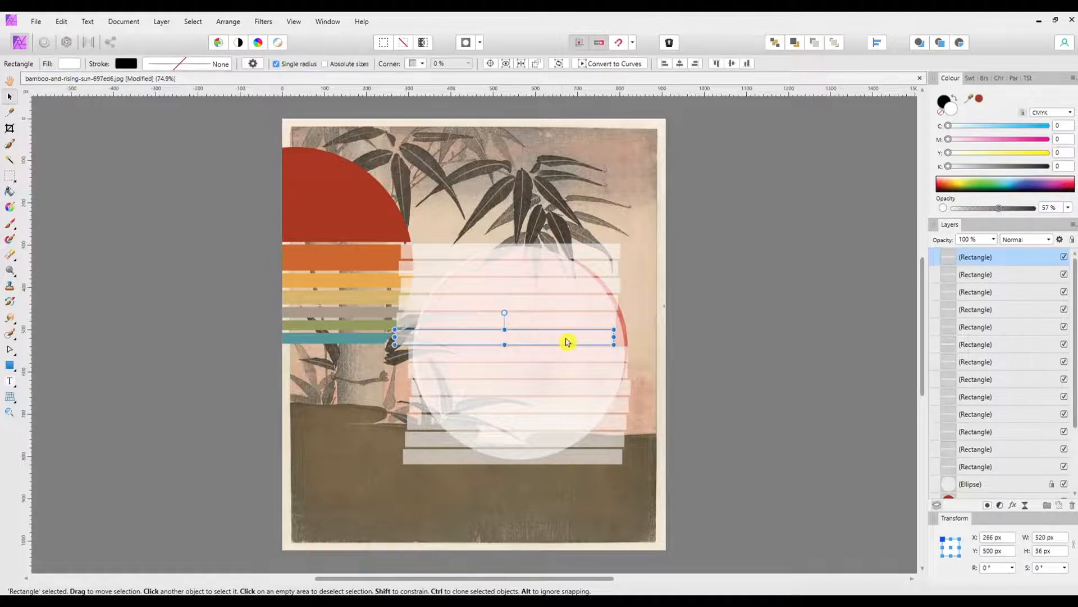
pyautogui.keyDown('shift'); pyautogui.click(562, 321); pyautogui.keyUp('shift')
pyautogui.moveTo(558, 340); pyautogui.dragTo(570, 338)
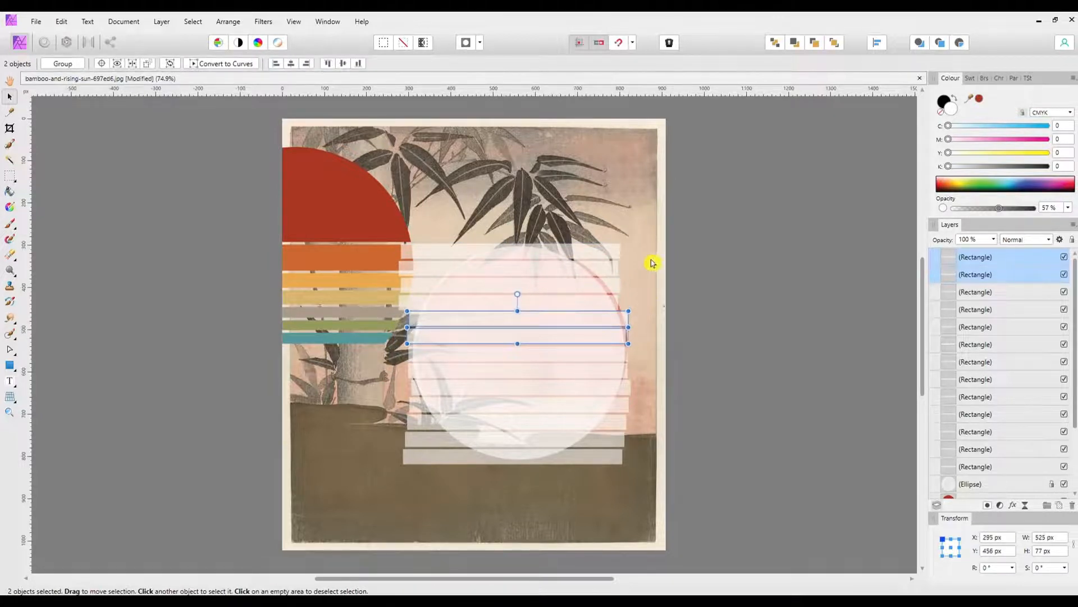
# Step: Align all the bars horizontally to their common centre and distribute them vertically with automatic equal spacing
pyautogui.moveTo(681, 214); pyautogui.dragTo(387, 498)
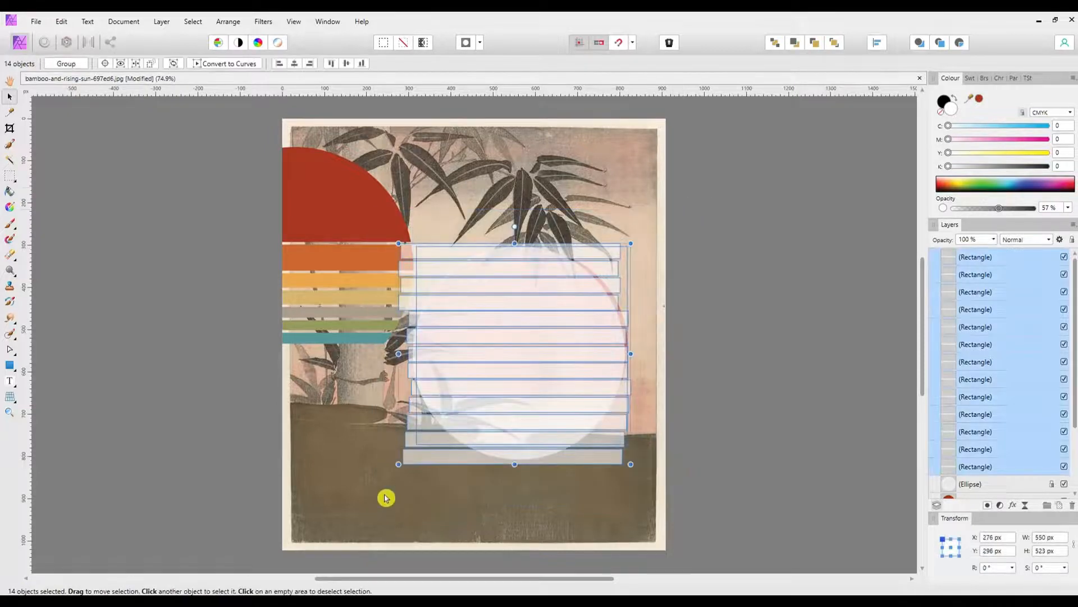
pyautogui.keyDown('shift'); pyautogui.click(622, 308); pyautogui.keyUp('shift')
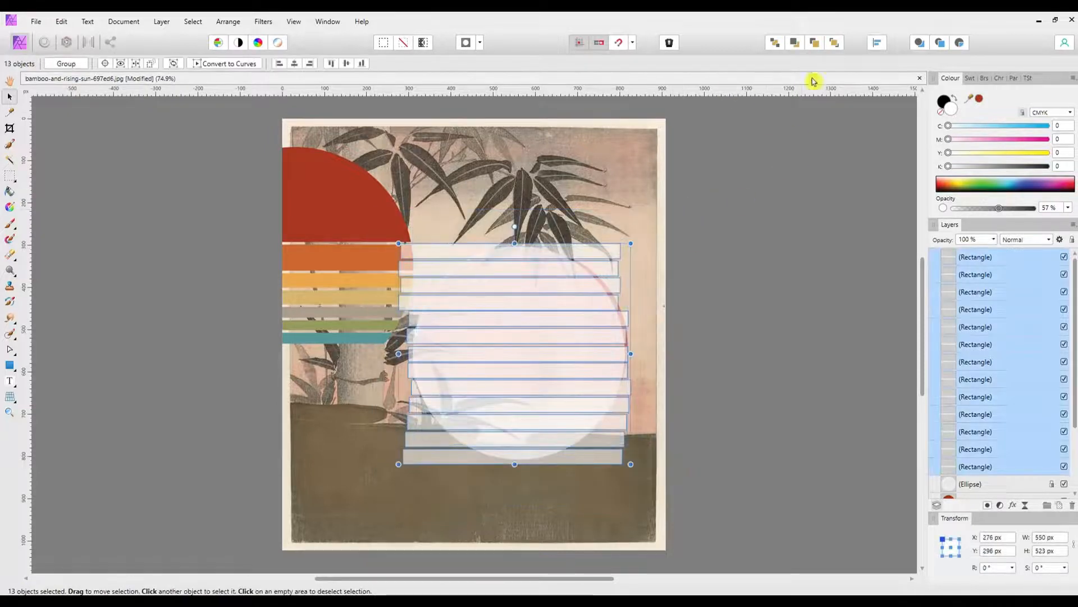
pyautogui.click(879, 44)
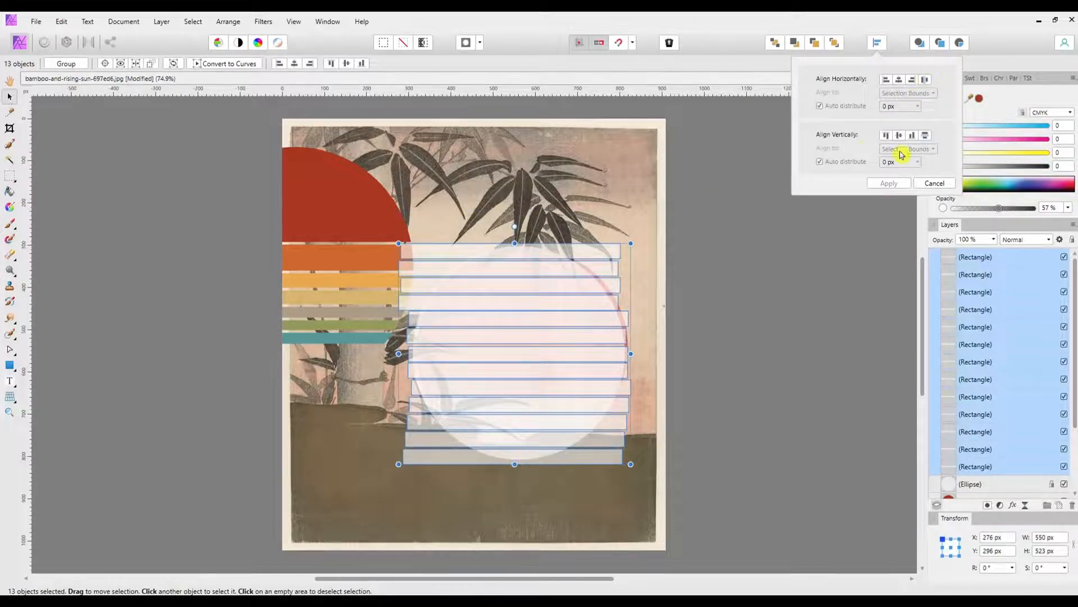
pyautogui.click(899, 80)
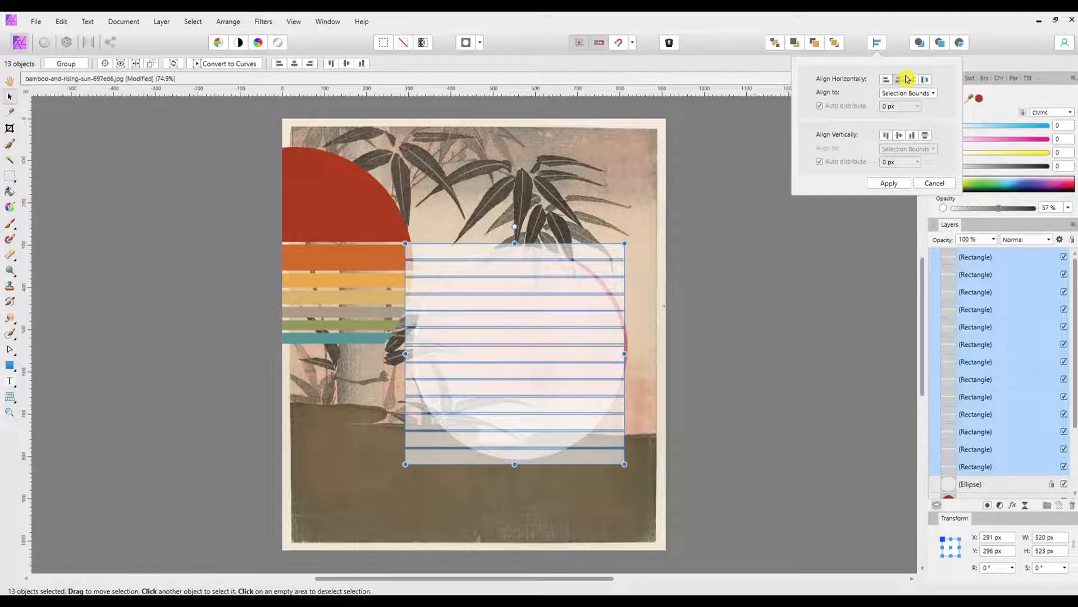
pyautogui.click(927, 136)
pyautogui.click(890, 184)
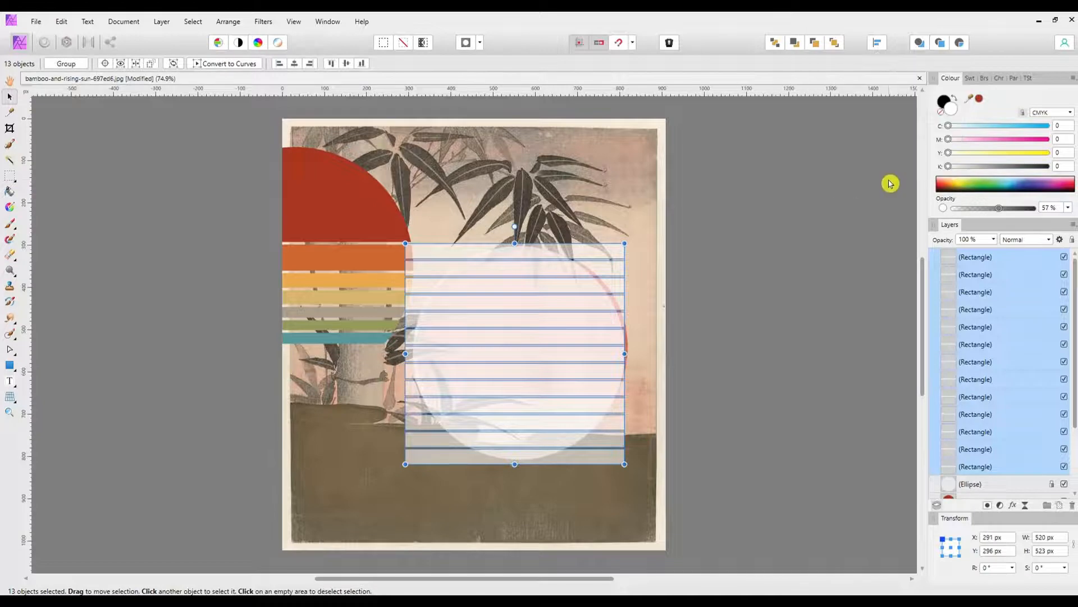
# Step: Nudge the whole stack of bars 11 px to the right over the ellipse and set its colour opacity to 100%
pyautogui.hotkey('shift', 'Right')
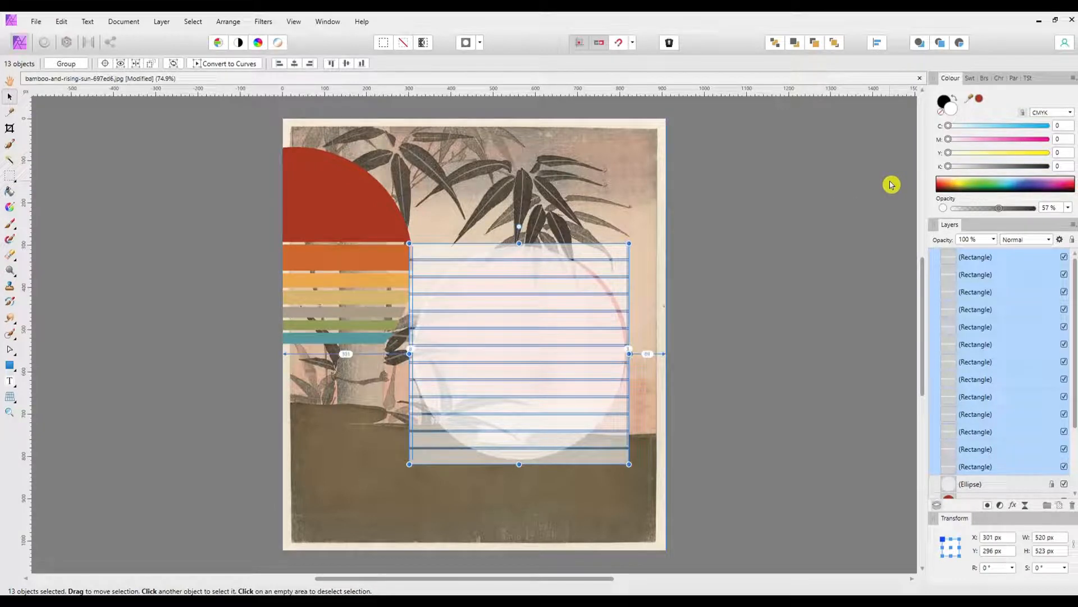
pyautogui.press('Right')
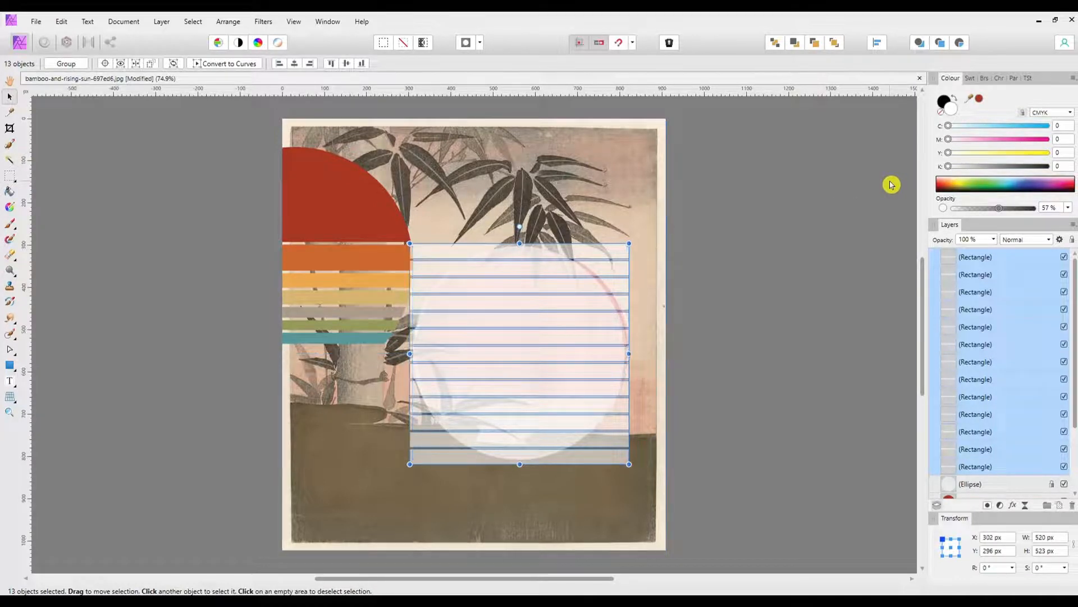
pyautogui.click(433, 456)
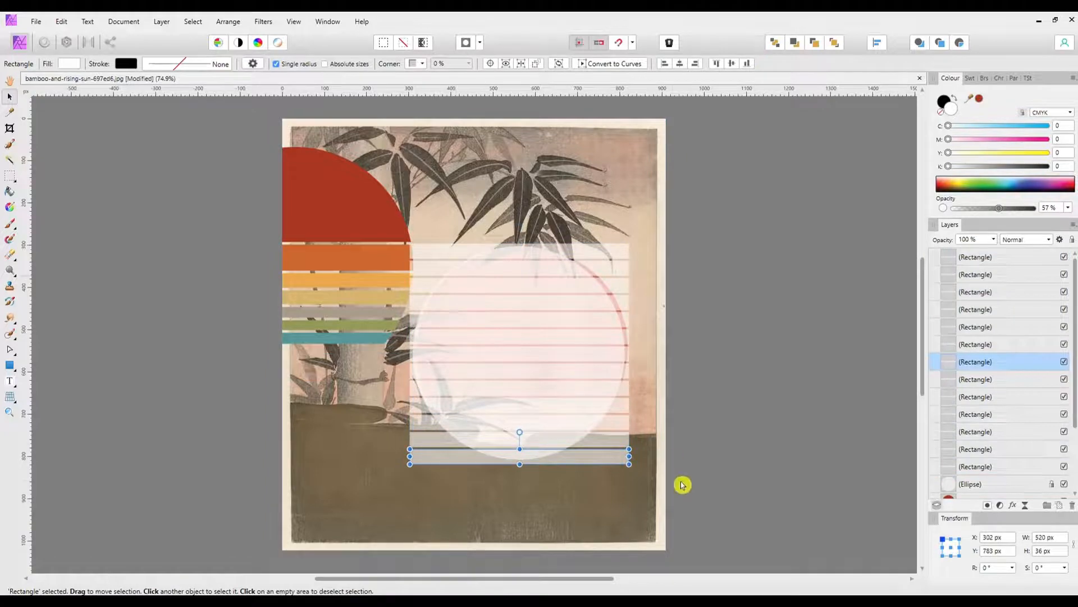
pyautogui.moveTo(681, 479); pyautogui.dragTo(364, 223)
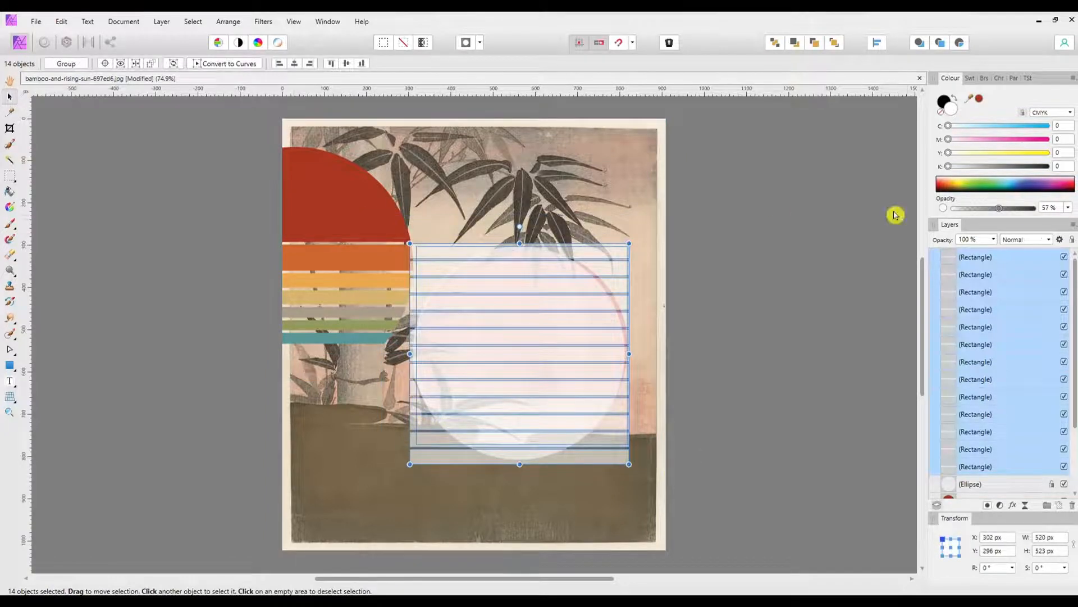
pyautogui.moveTo(1005, 213); pyautogui.dragTo(1034, 212)
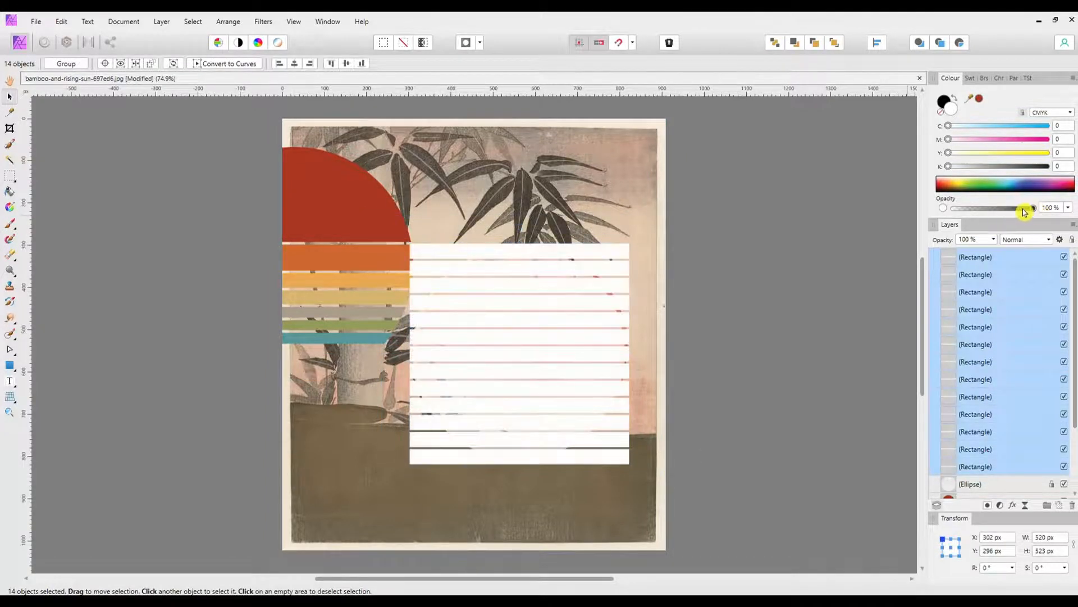
pyautogui.click(385, 448)
# Step: Fill the lowest bar with the teal sampled from the bottom stripe of 12.png
pyautogui.click(424, 457)
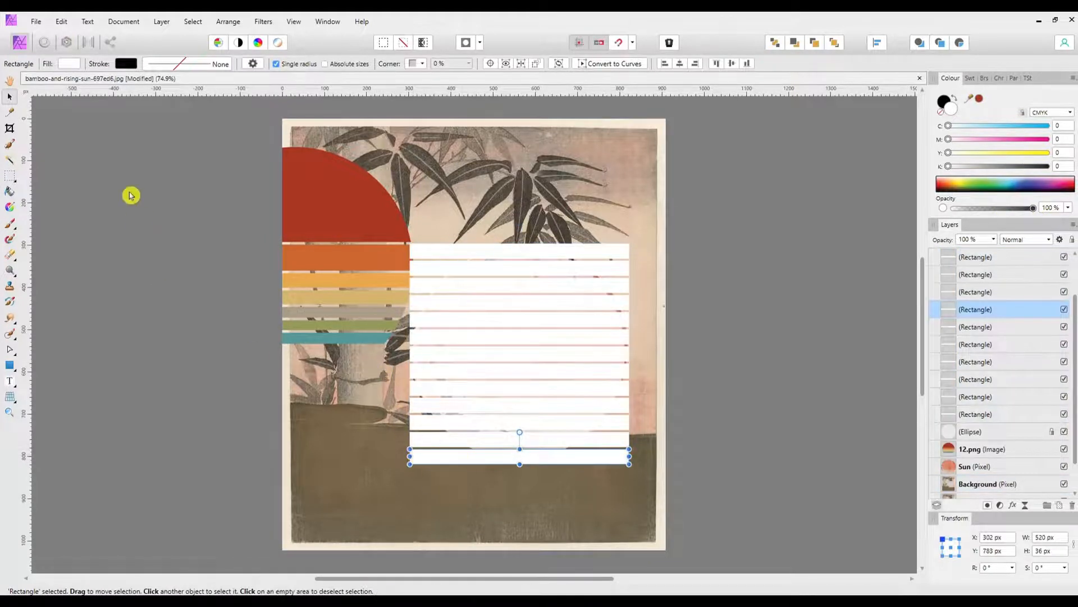
pyautogui.click(10, 113)
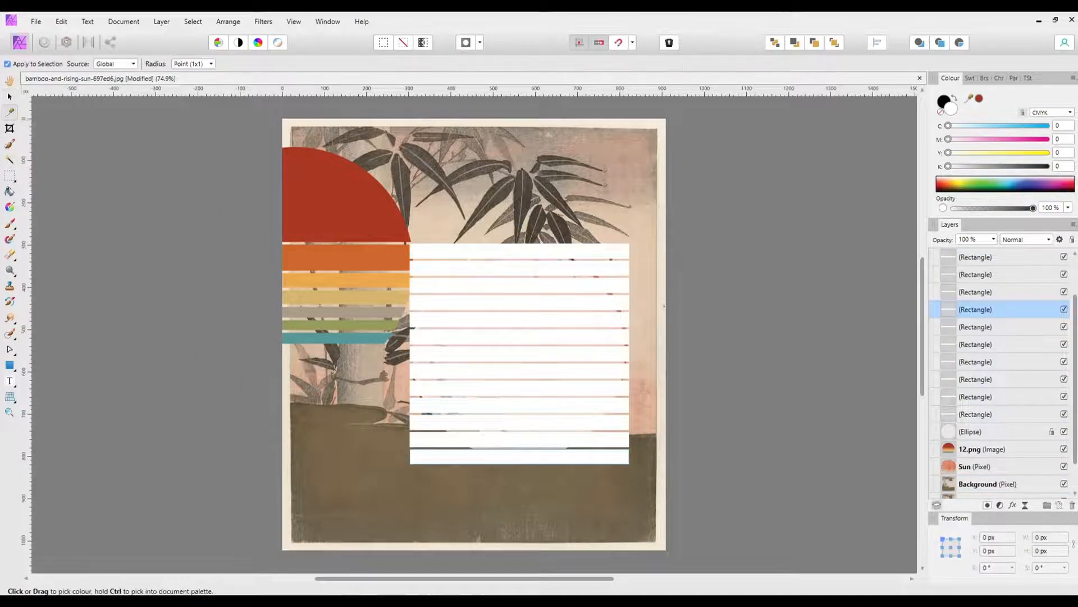
pyautogui.click(351, 338)
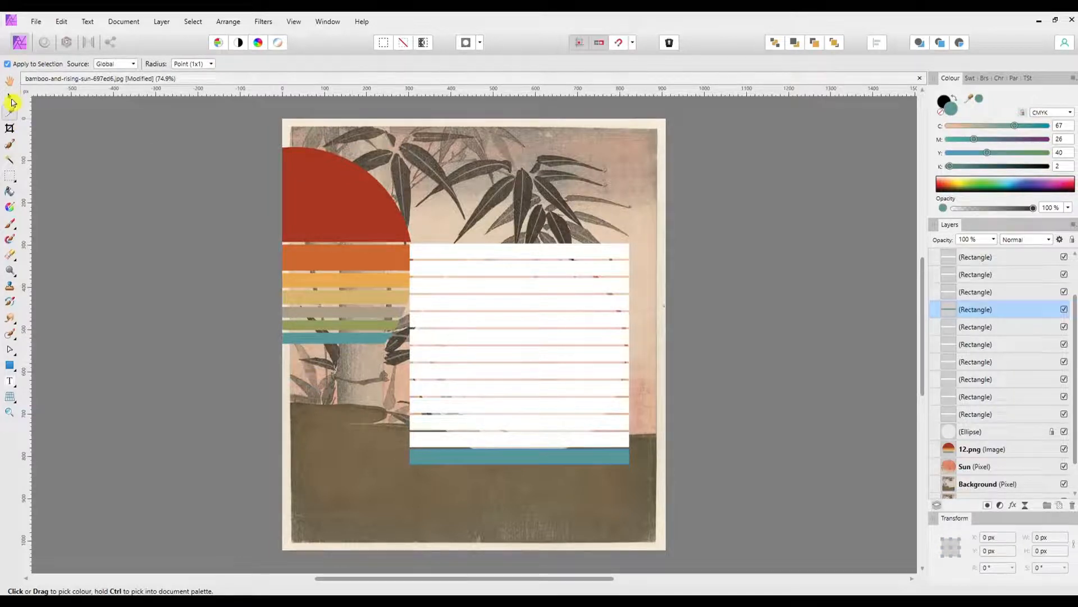
# Step: Fill the second and third bars from the bottom with the green sampled from the reference sun's green stripe
pyautogui.click(10, 97)
pyautogui.click(438, 443)
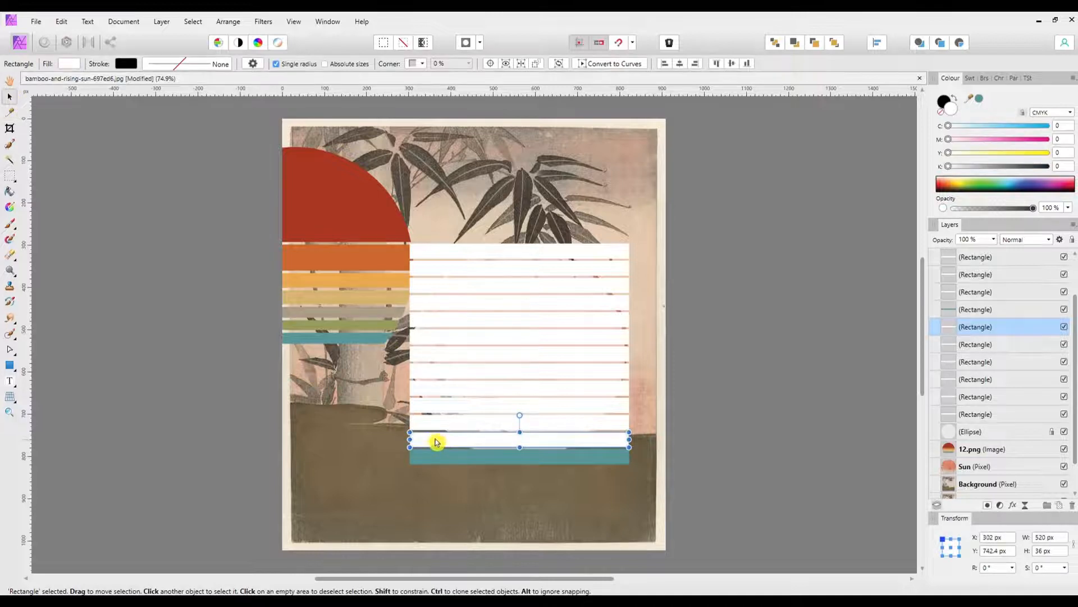
pyautogui.click(9, 113)
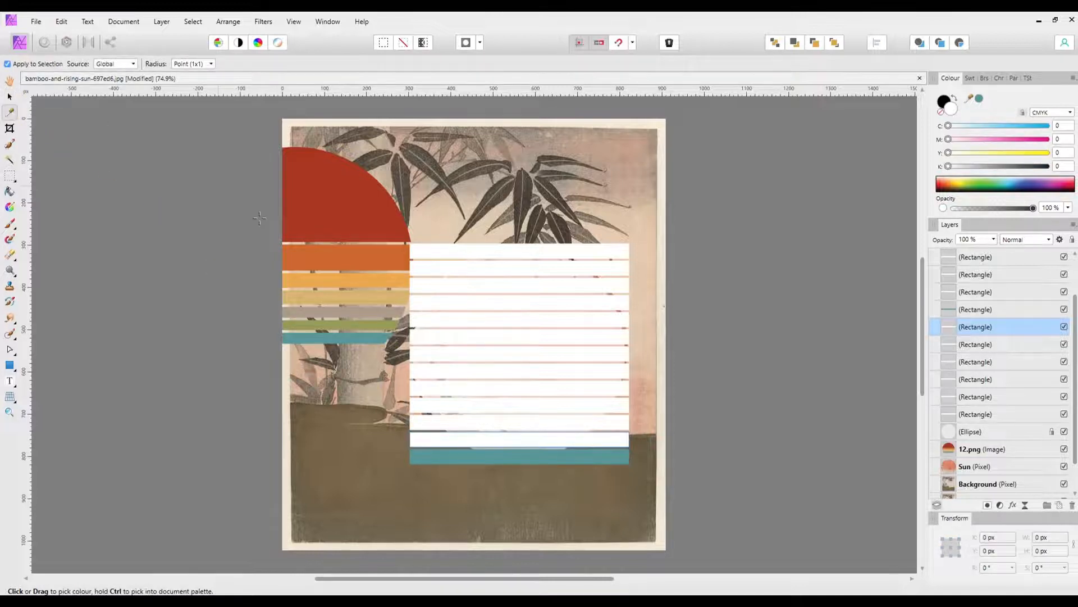
pyautogui.click(363, 328)
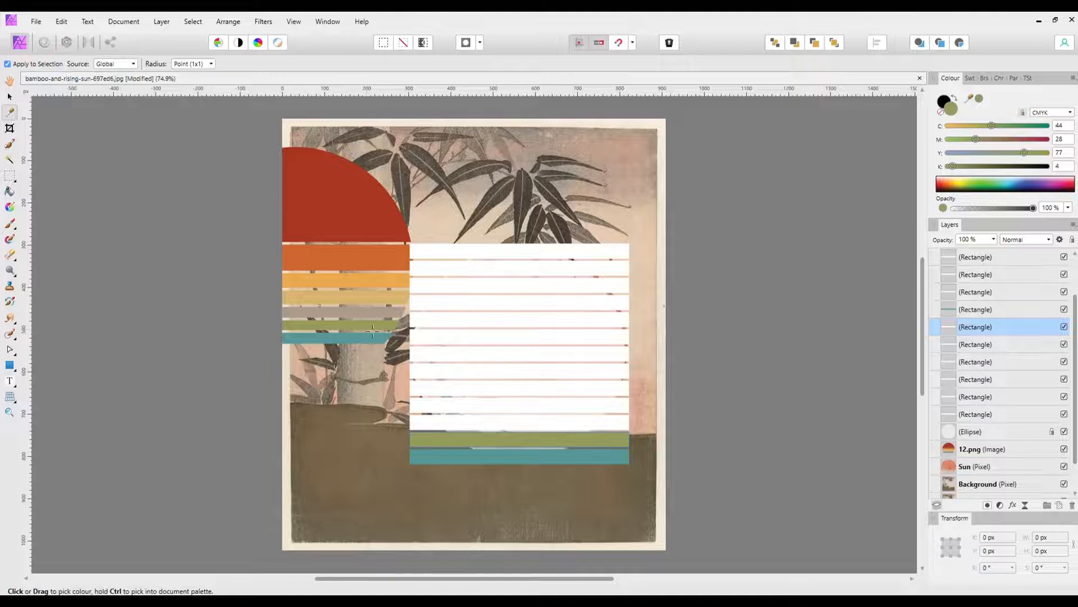
pyautogui.click(10, 97)
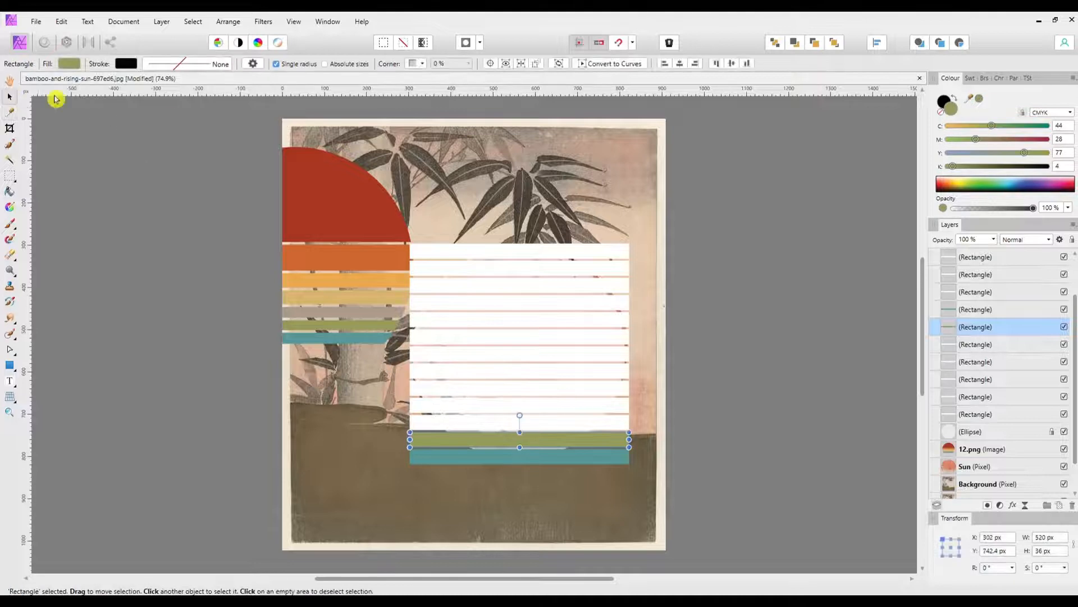
pyautogui.click(481, 423)
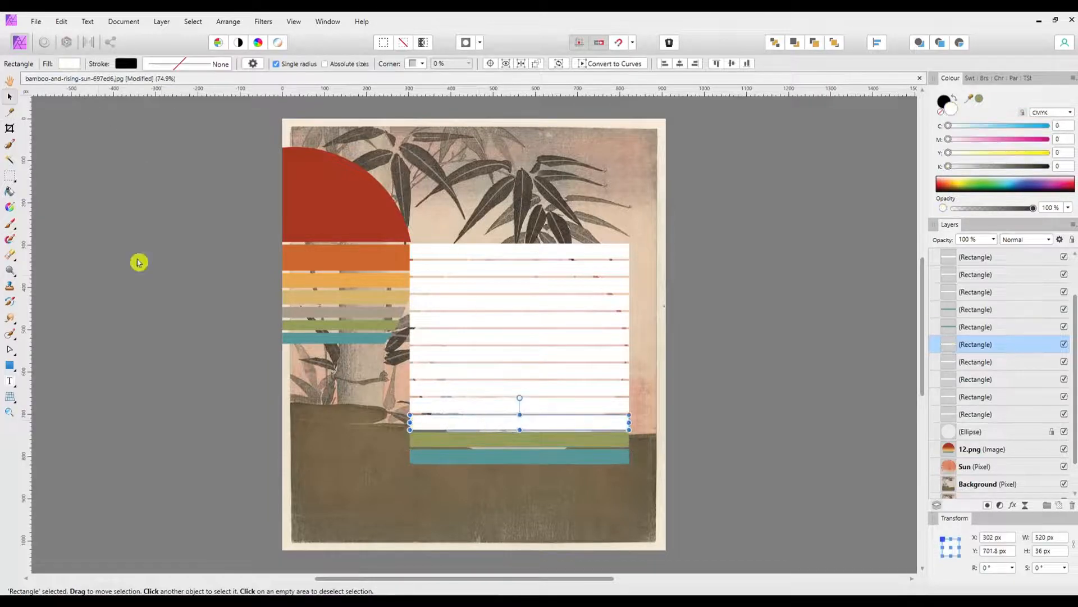
pyautogui.click(11, 112)
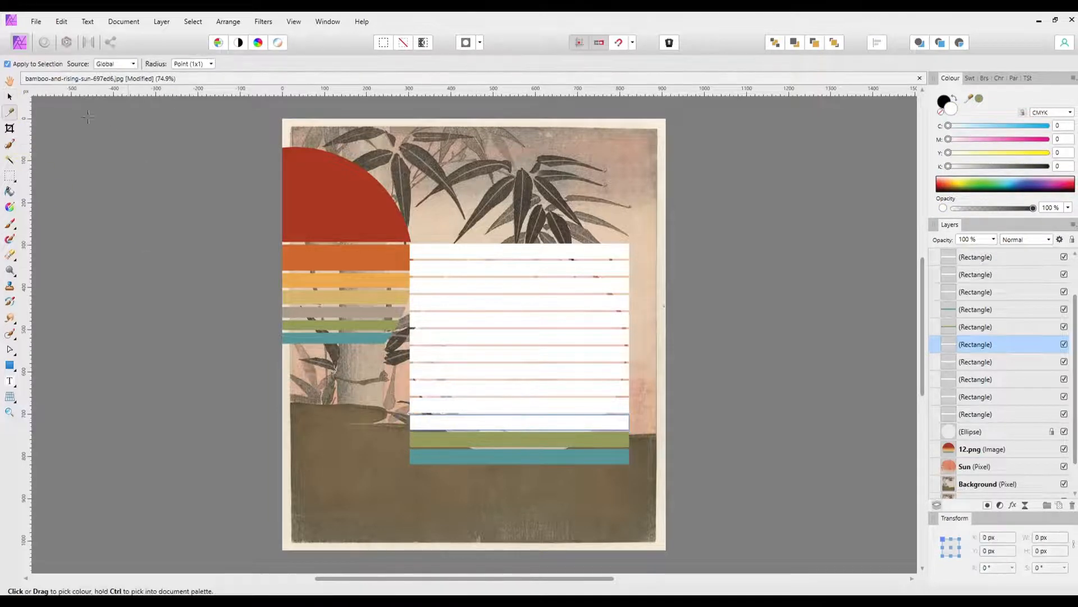
pyautogui.click(372, 327)
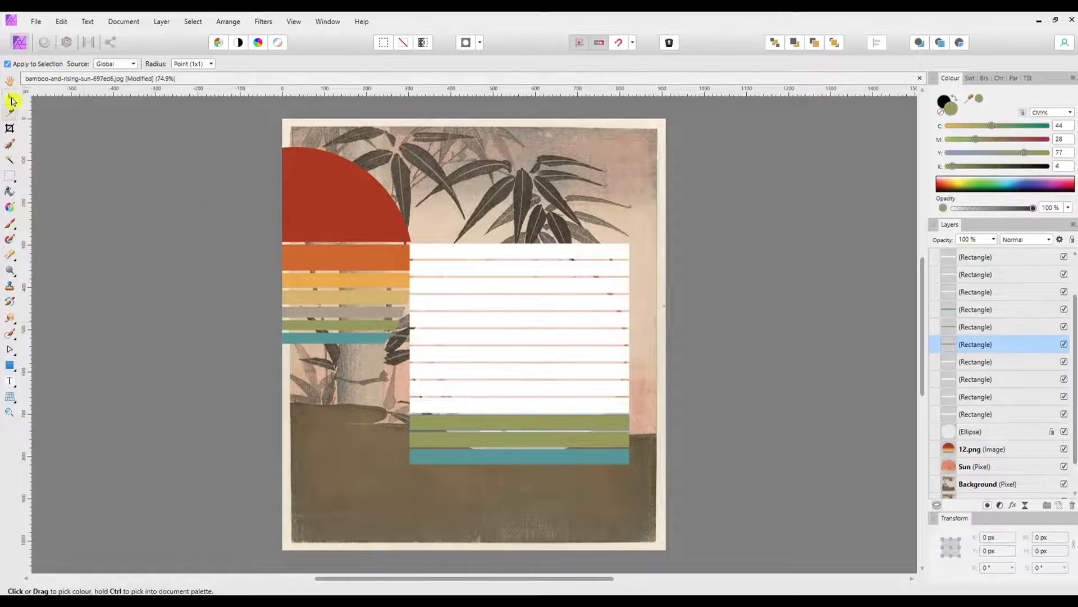
# Step: Fill the two bars directly above the green ones with the grey-brown sampled from the reference sun
pyautogui.click(12, 101)
pyautogui.click(440, 405)
pyautogui.keyDown('shift'); pyautogui.click(436, 387); pyautogui.keyUp('shift')
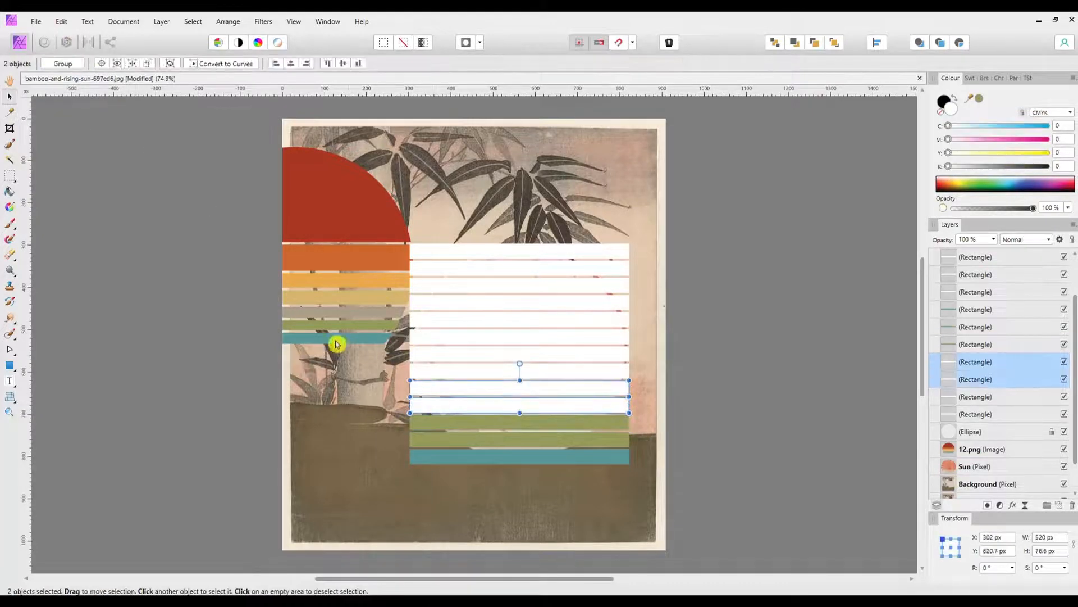
pyautogui.click(11, 113)
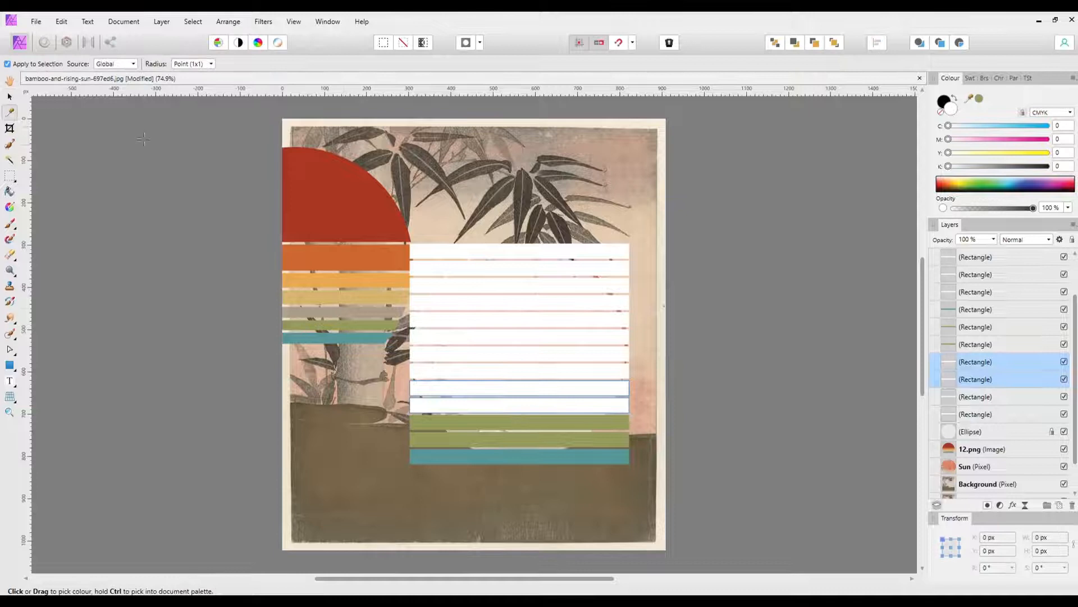
pyautogui.click(355, 313)
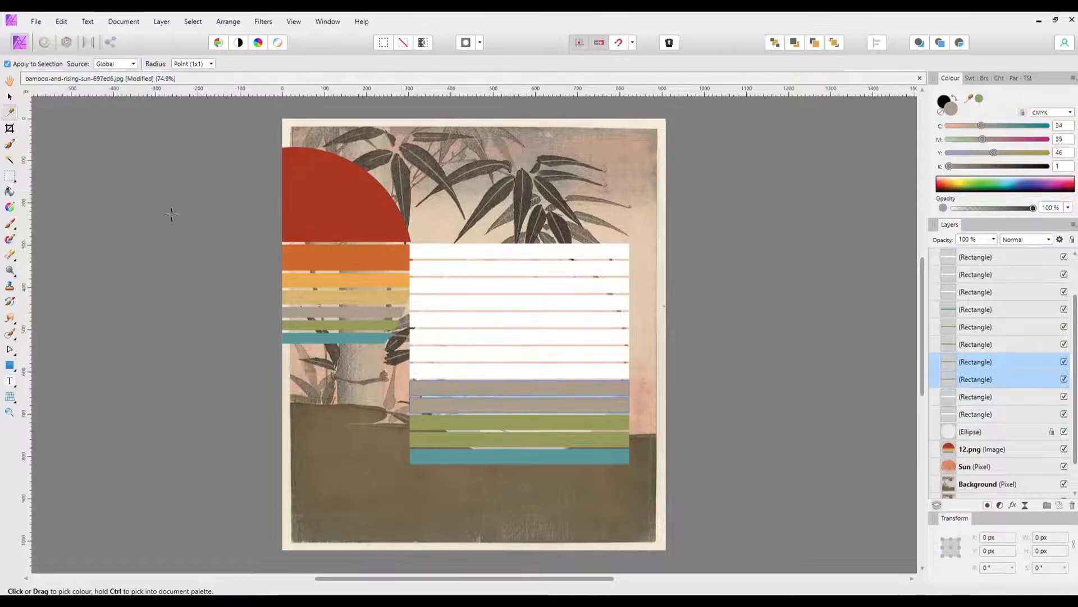
# Step: Fill the two bars above the grey-brown pair with the sandy yellow sampled from the reference sun
pyautogui.press('v')
pyautogui.click(488, 369)
pyautogui.keyDown('shift'); pyautogui.click(463, 351); pyautogui.keyUp('shift')
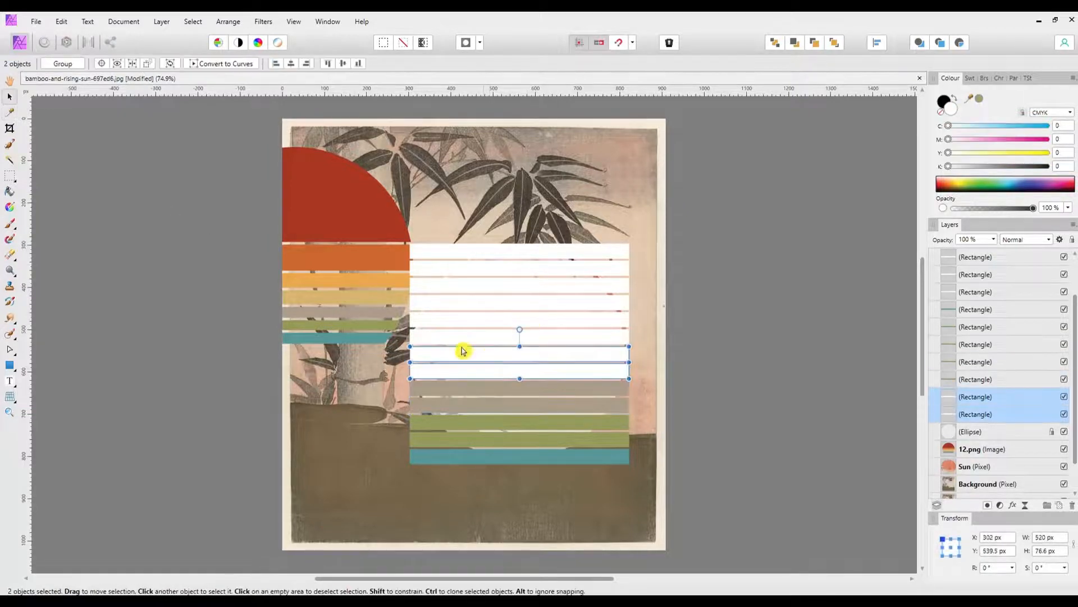
pyautogui.click(10, 113)
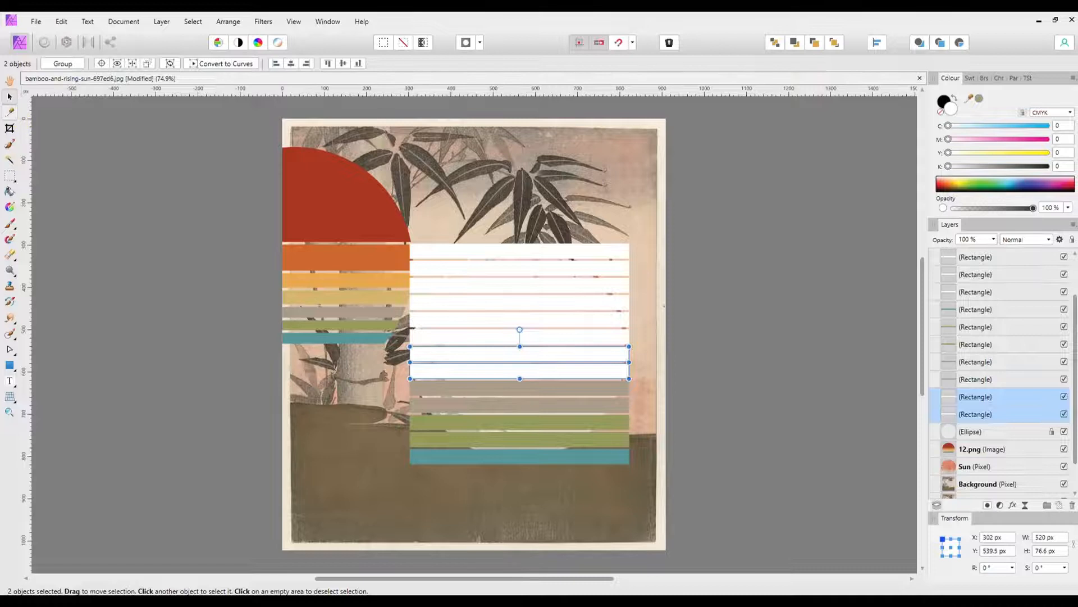
pyautogui.click(367, 316)
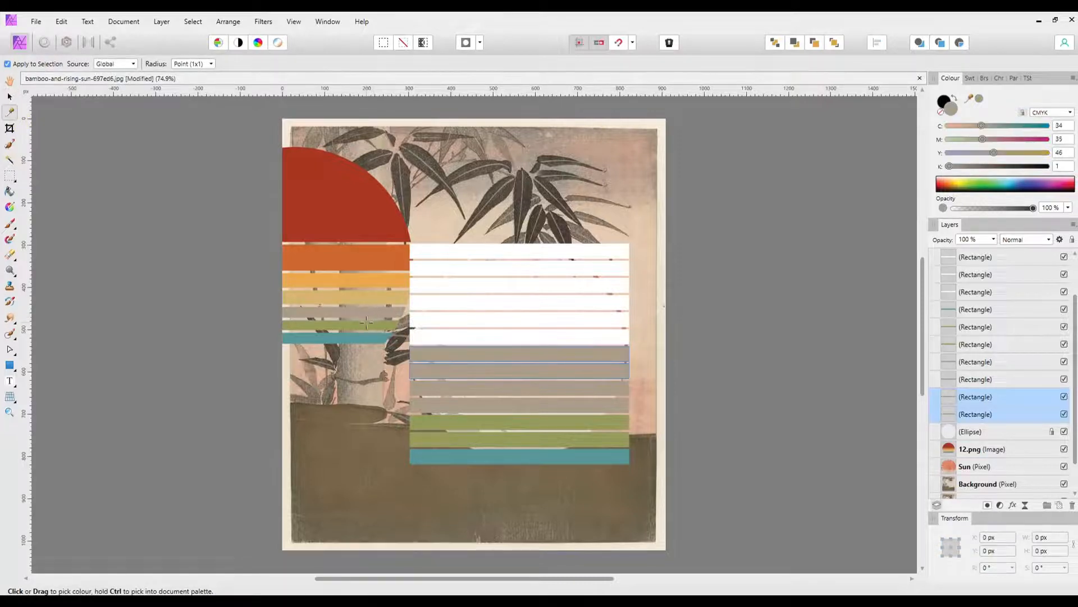
pyautogui.hotkey('ctrl', 'z')
pyautogui.click(345, 293)
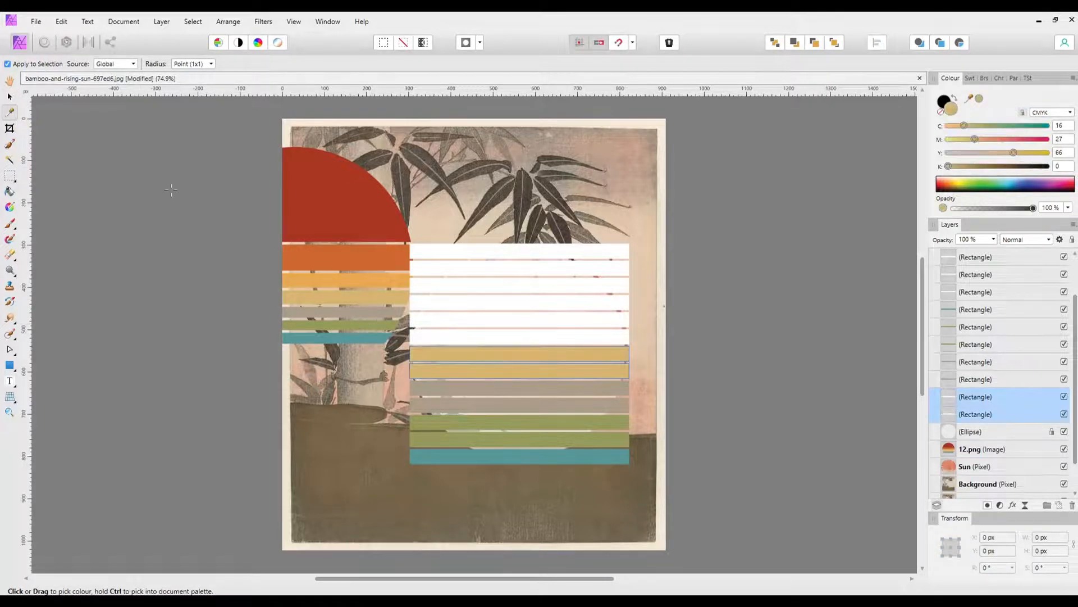
# Step: Fill the two bars above the sandy yellow pair with the light orange sampled from the reference sun
pyautogui.press('v')
pyautogui.click(481, 337)
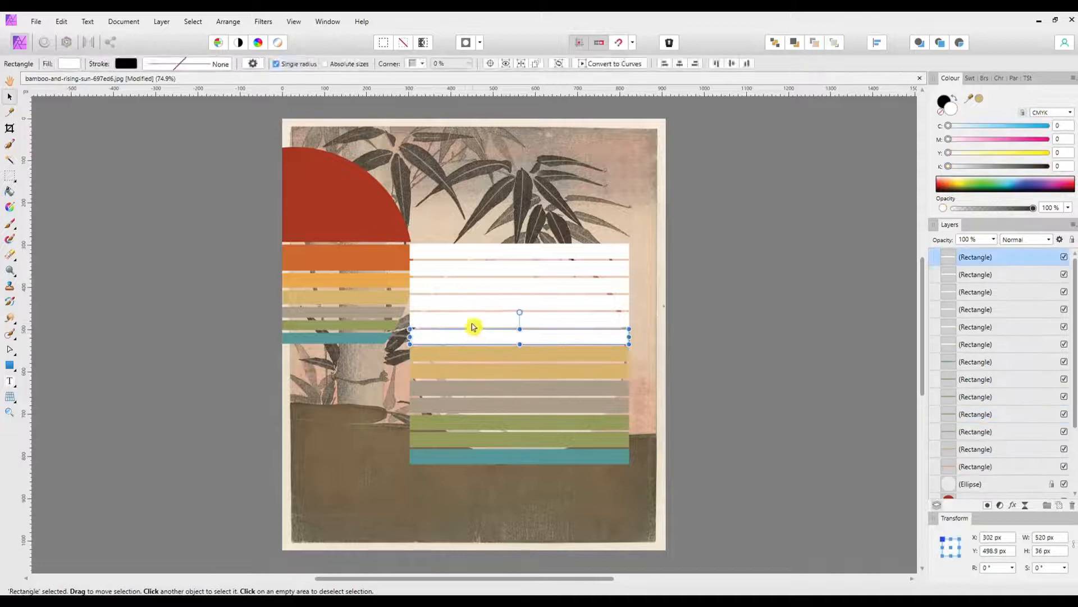
pyautogui.keyDown('shift'); pyautogui.click(477, 322); pyautogui.keyUp('shift')
pyautogui.press('i')
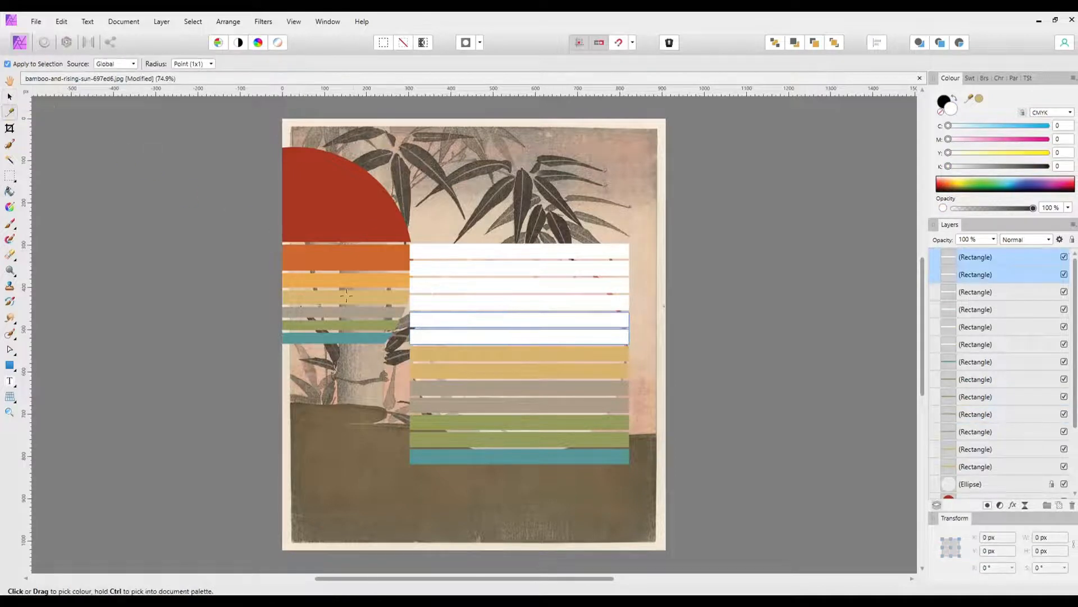
pyautogui.click(350, 293)
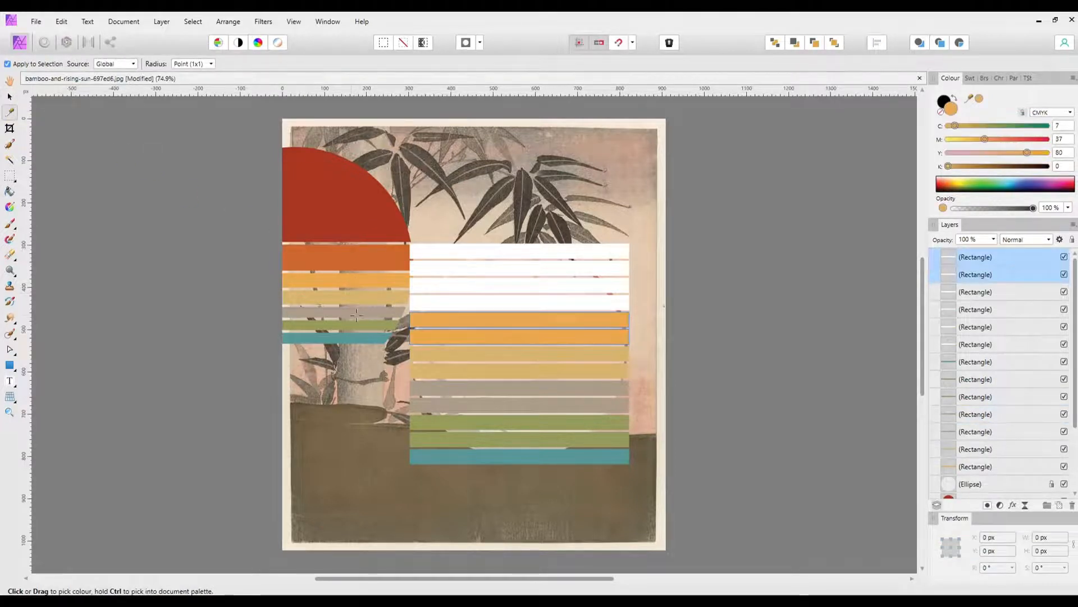
# Step: Fill the two bars above the light orange pair with the dark orange sampled from the reference sun
pyautogui.press('v')
pyautogui.click(460, 302)
pyautogui.keyDown('shift'); pyautogui.click(455, 286); pyautogui.keyUp('shift')
pyautogui.press('i')
pyautogui.click(381, 258)
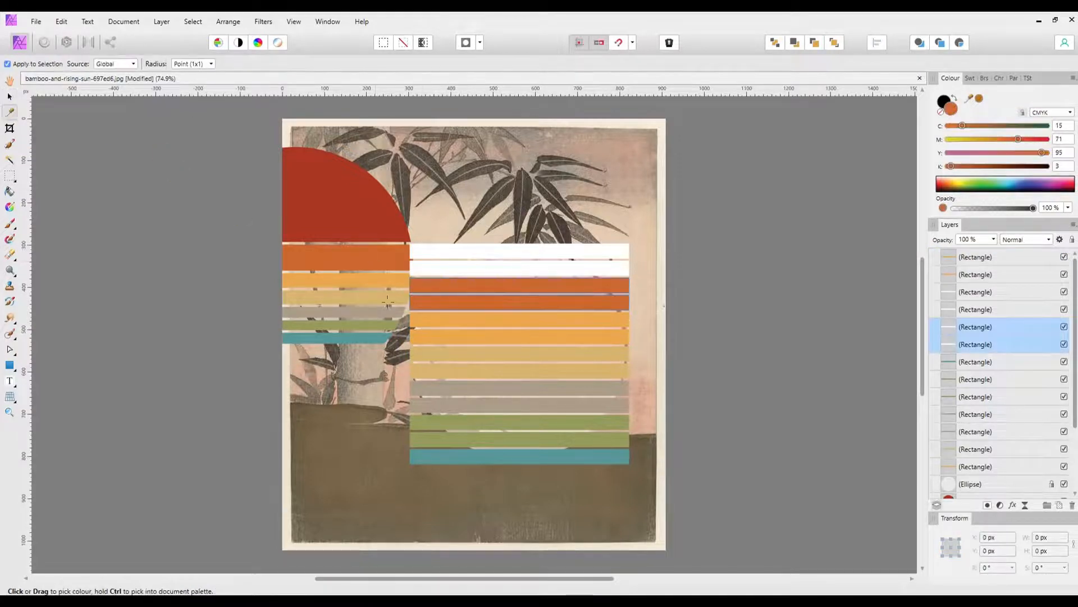
# Step: Fill the two uppermost bars with the red sampled from the upper dome of the reference sun
pyautogui.press('v')
pyautogui.click(450, 267)
pyautogui.keyDown('shift'); pyautogui.click(451, 252); pyautogui.keyUp('shift')
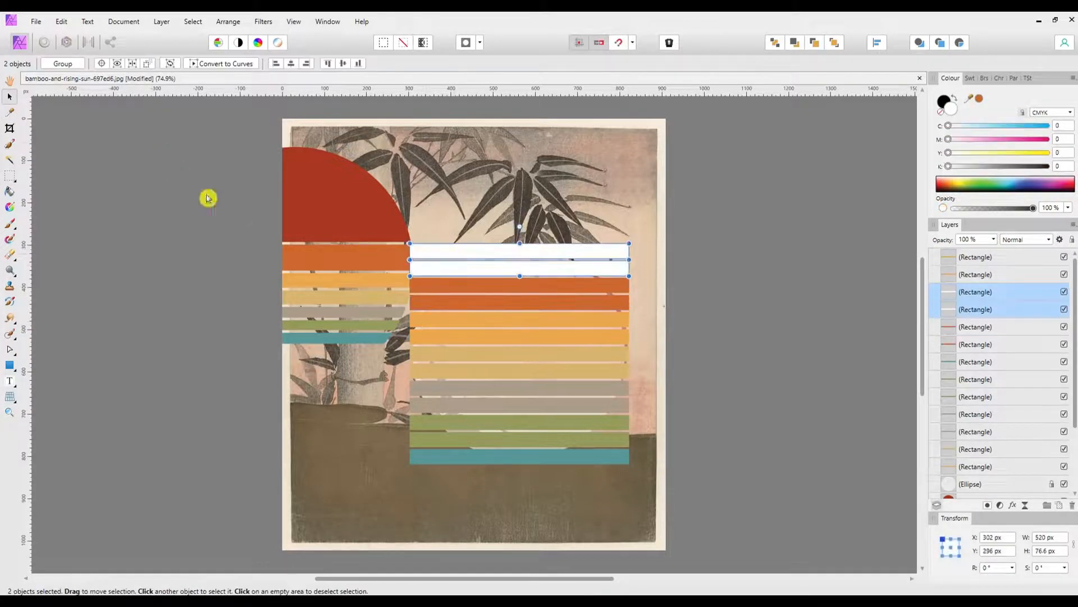
pyautogui.click(16, 117)
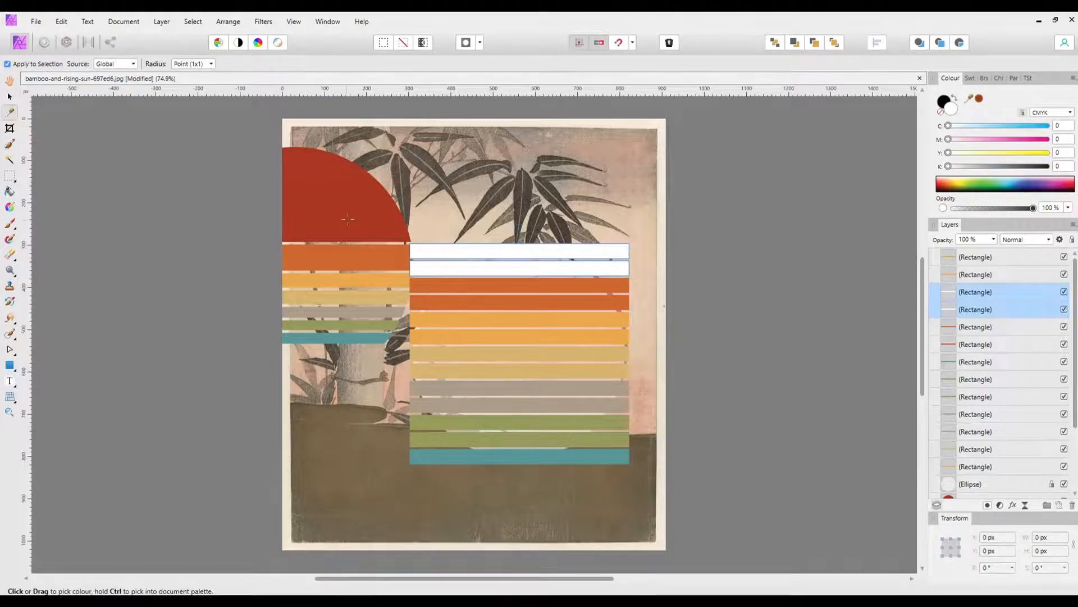
pyautogui.click(347, 219)
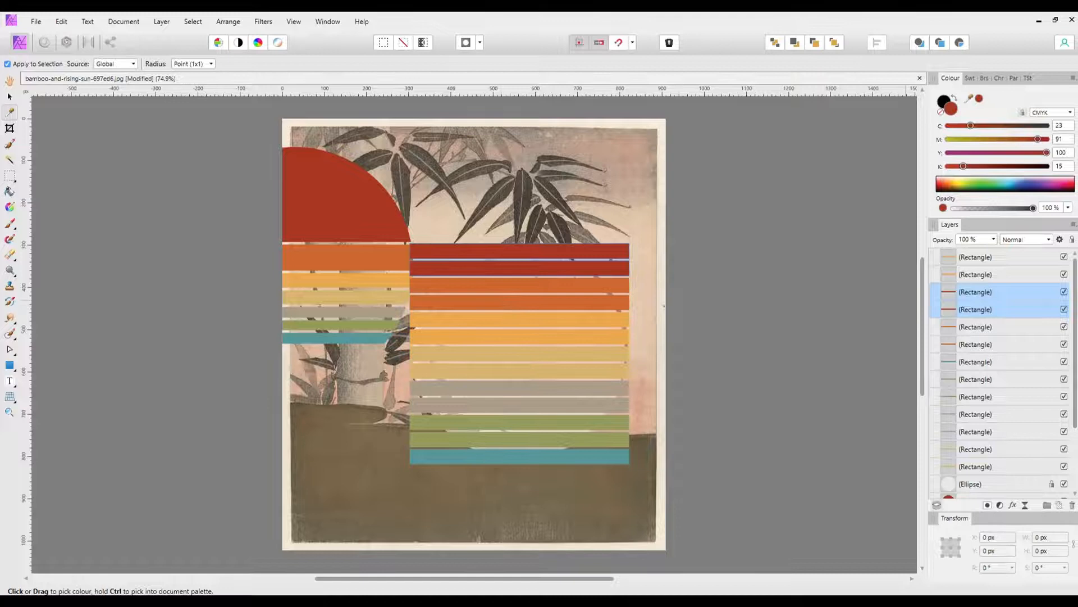
# Step: Hide the 12.png reference image and clear the selection
pyautogui.press('v')
pyautogui.click(362, 223)
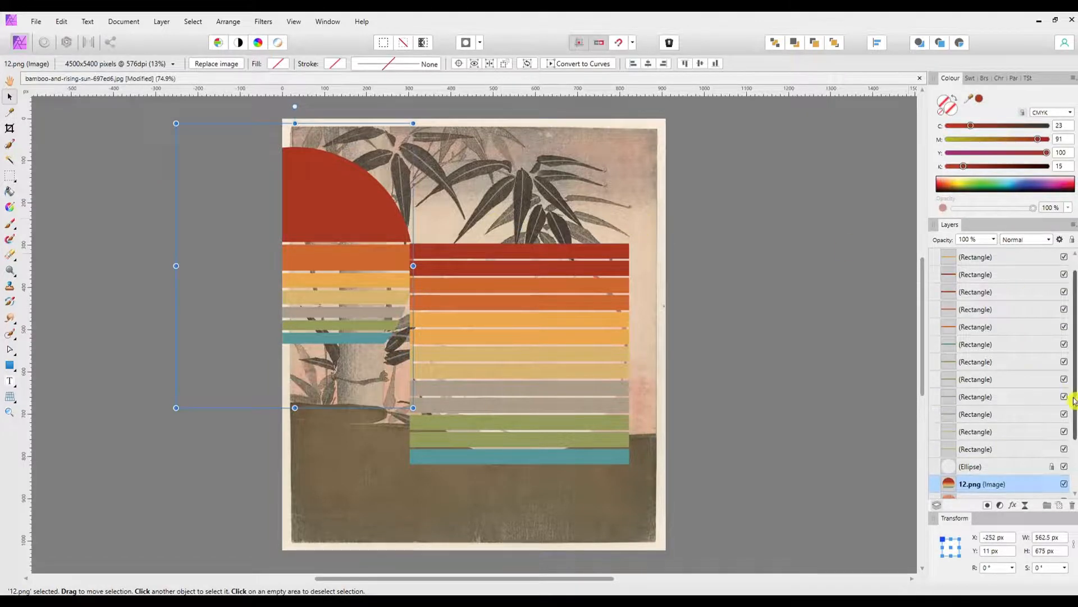
pyautogui.click(1065, 485)
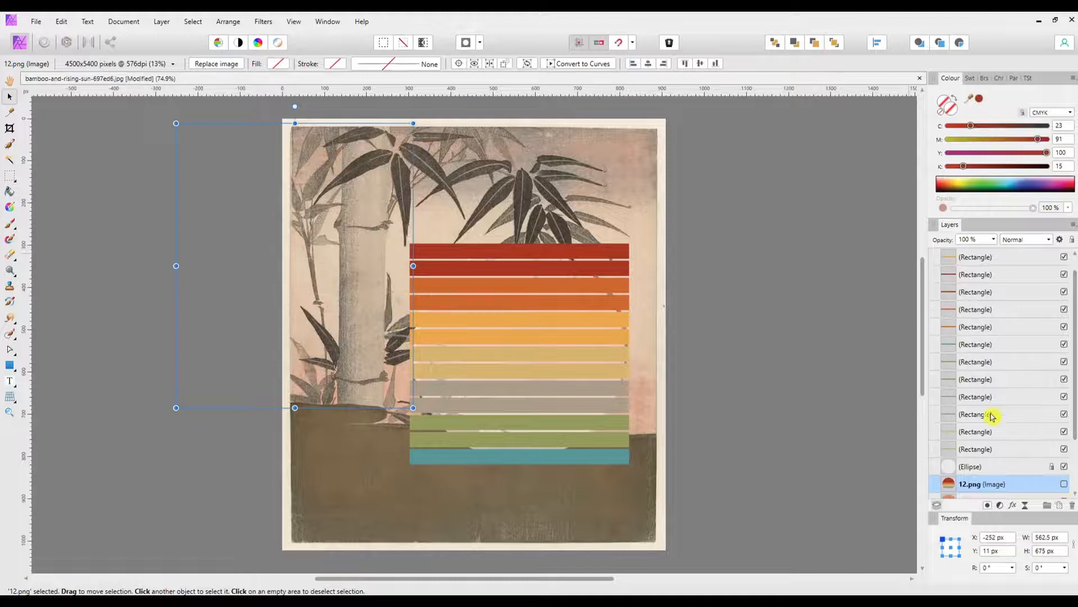
pyautogui.click(690, 282)
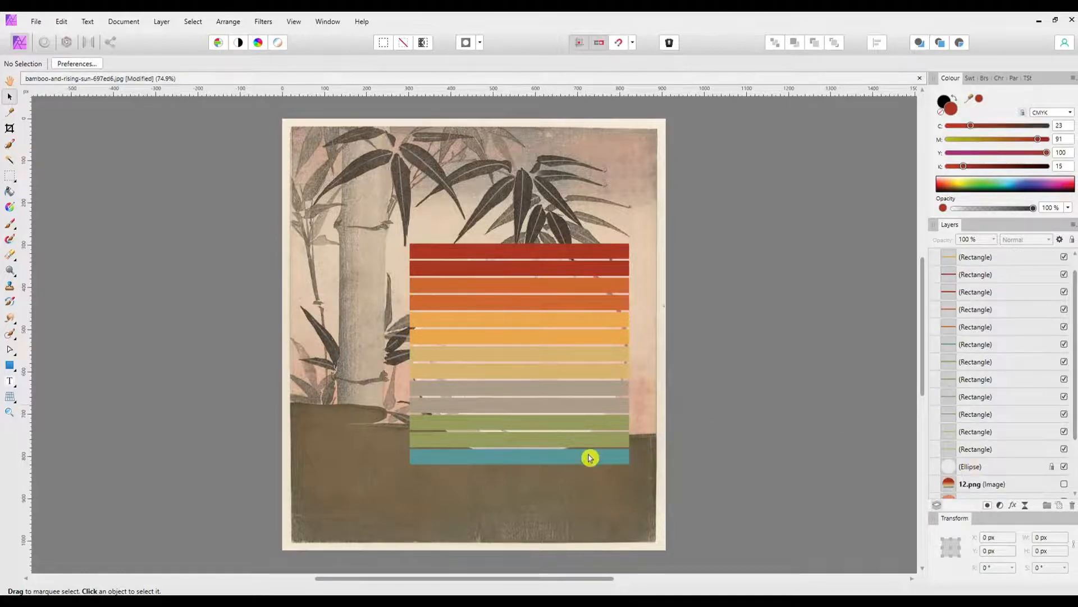
# Step: Select the whole stack of coloured bars and stretch it downward to an overall height of 531 px
pyautogui.click(528, 458)
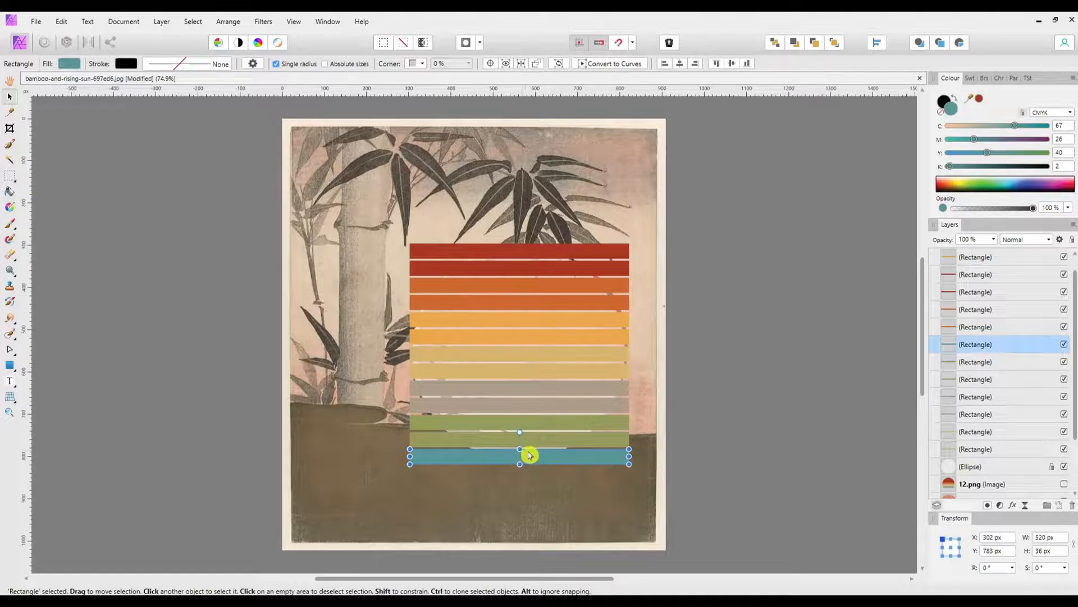
pyautogui.moveTo(680, 227); pyautogui.dragTo(375, 486)
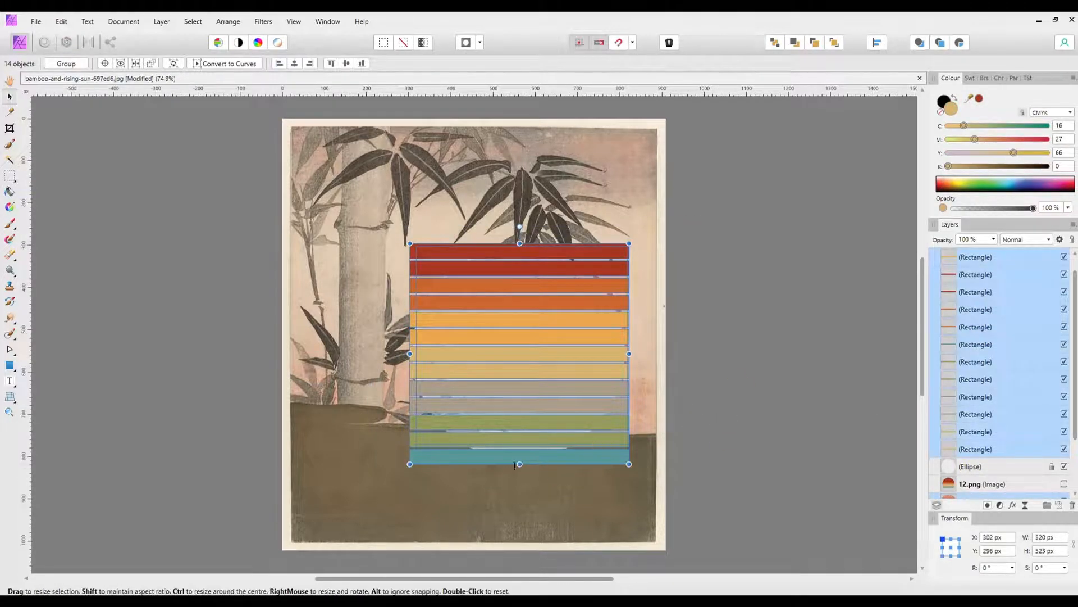
pyautogui.moveTo(520, 463); pyautogui.dragTo(520, 467)
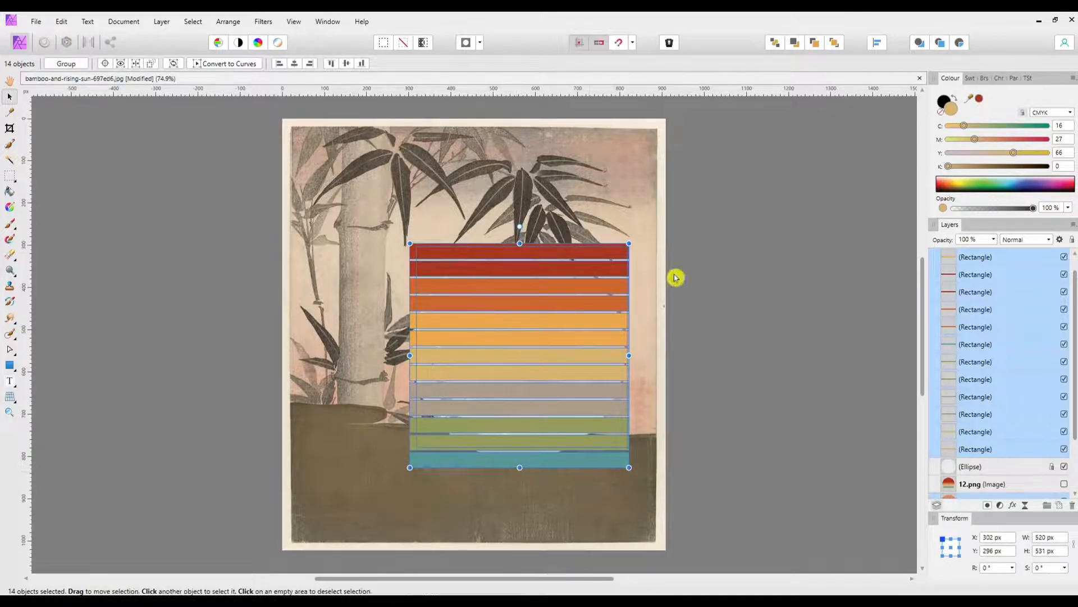
pyautogui.click(695, 251)
pyautogui.moveTo(679, 227); pyautogui.dragTo(410, 477)
# Step: Nudge the lowest teal bar up to Y 773.4 px and reselect the whole stack of bars
pyautogui.click(531, 466)
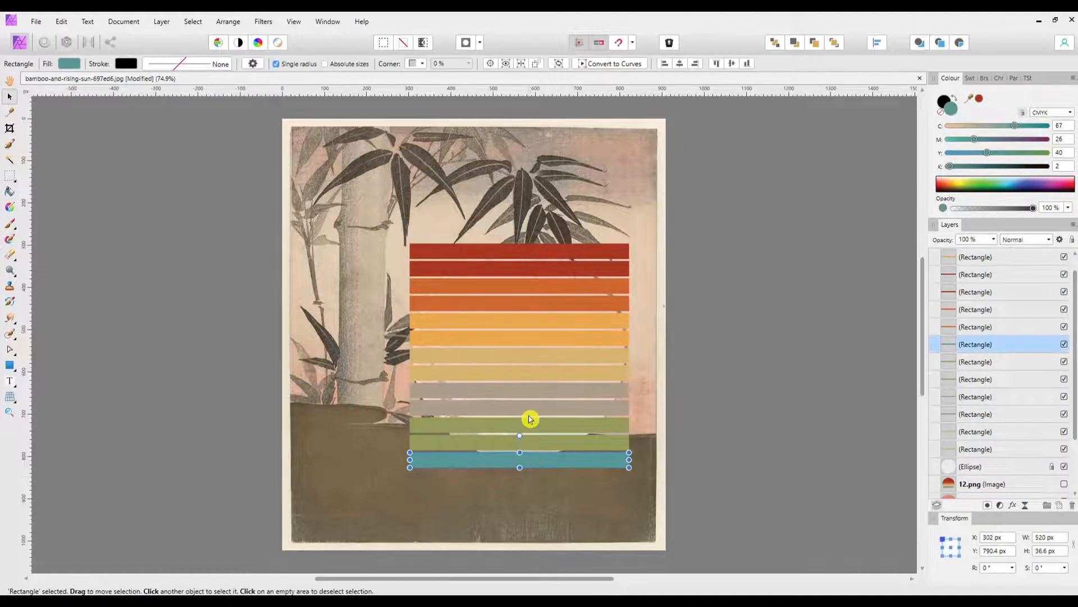
pyautogui.hotkey('shift', 'Up')
pyautogui.hotkey('shift', 'Up')
pyautogui.hotkey('shift', 'Up')
pyautogui.hotkey('shift', 'Down')
pyautogui.press('Down')
pyautogui.press('Down')
pyautogui.press('Down')
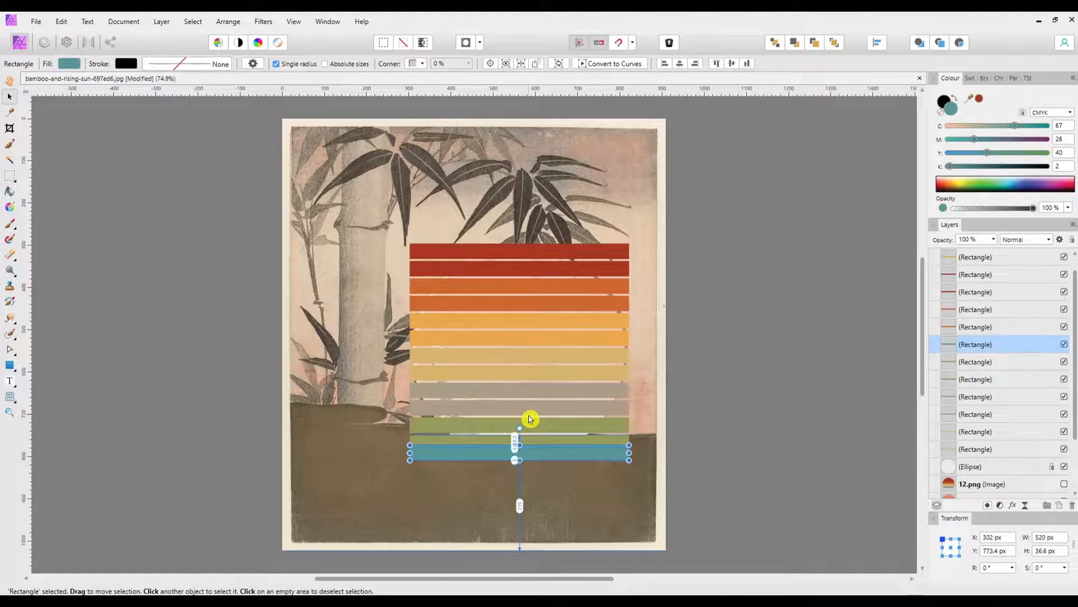
pyautogui.moveTo(667, 218); pyautogui.dragTo(382, 505)
pyautogui.click(875, 48)
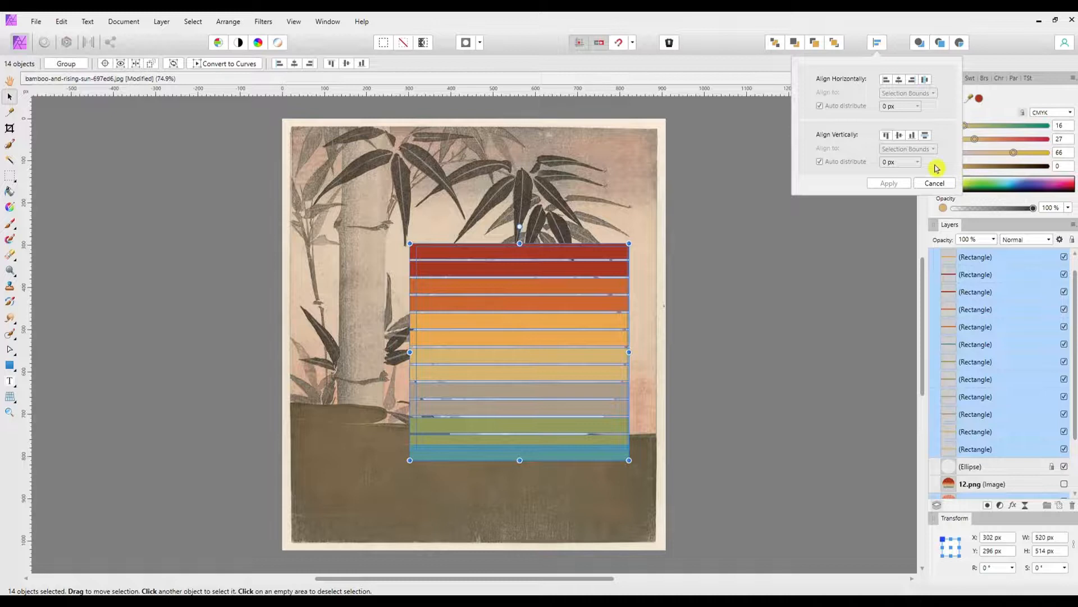
pyautogui.click(926, 136)
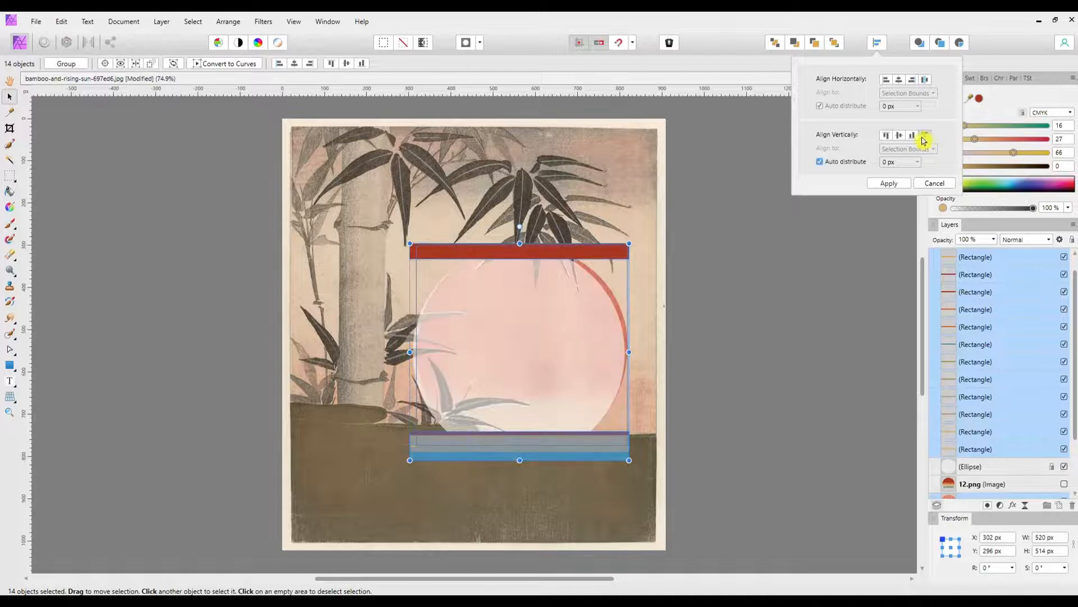
pyautogui.click(935, 185)
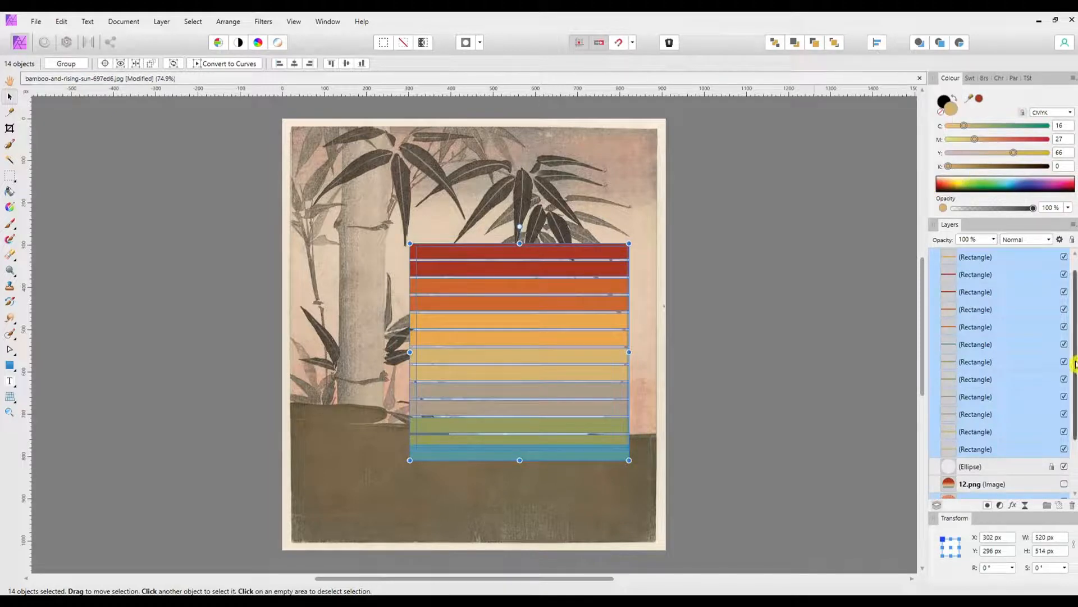
# Step: Remove the Sun layer from the selection and space the bars evenly in the vertical direction with automatic distribution
pyautogui.scroll(-3, 1004, 467)
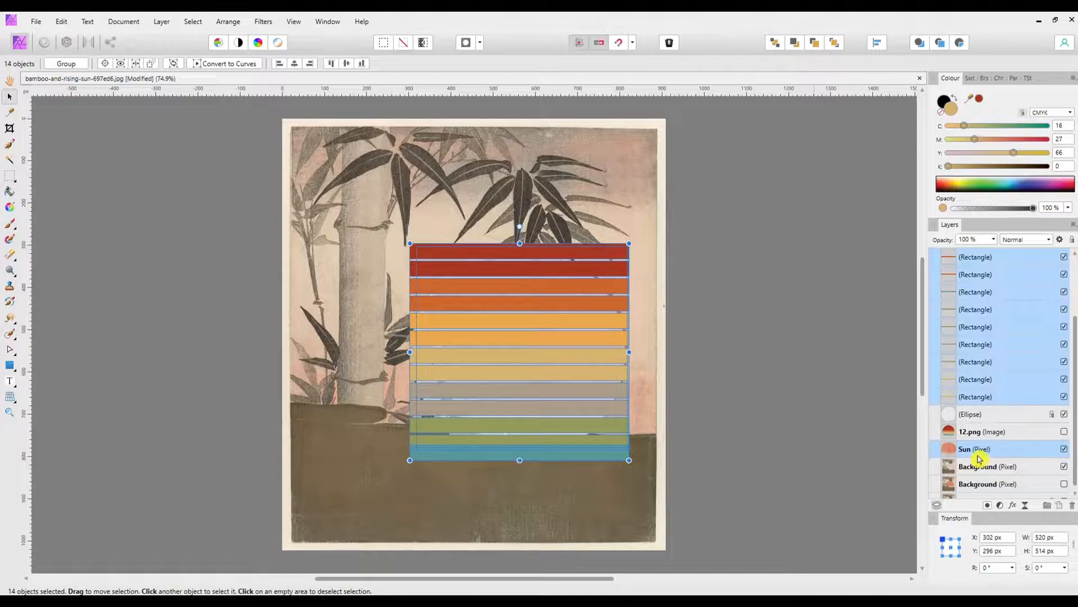
pyautogui.keyDown('ctrl'); pyautogui.click(980, 452); pyautogui.keyUp('ctrl')
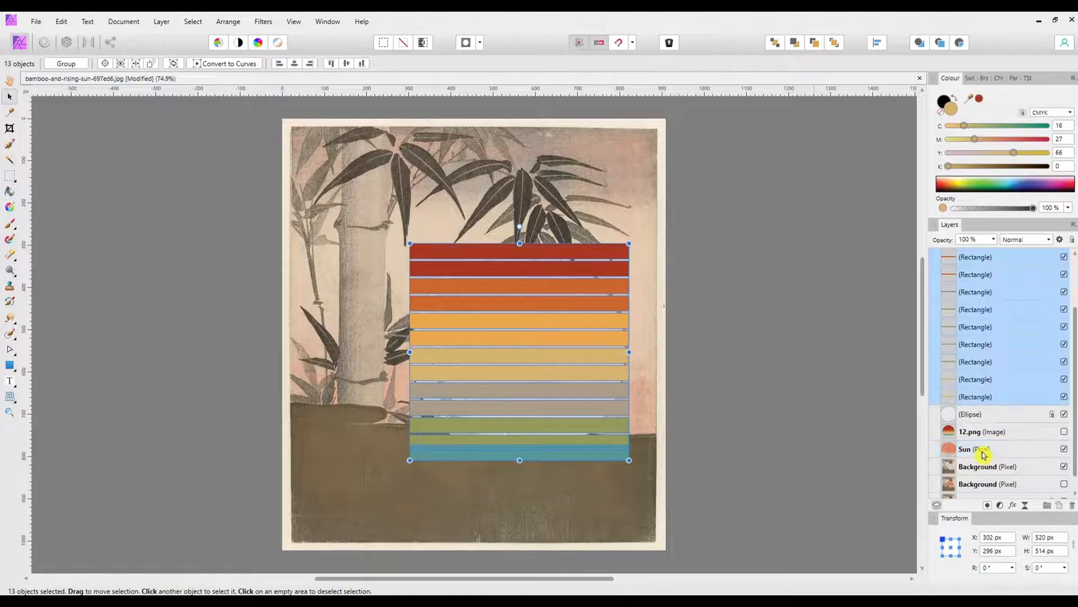
pyautogui.click(878, 44)
pyautogui.click(925, 140)
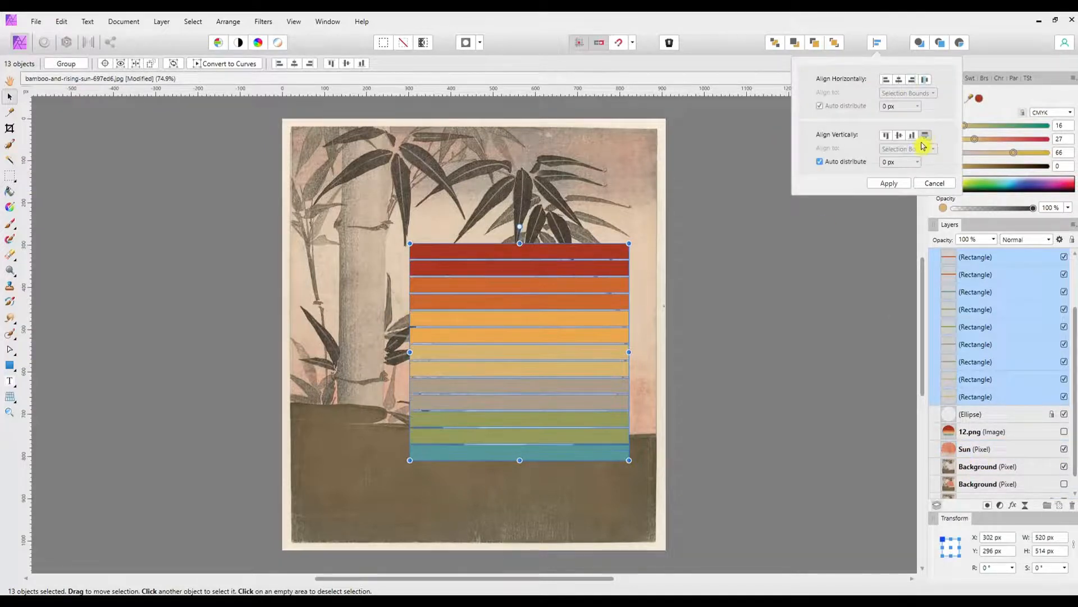
pyautogui.click(894, 187)
pyautogui.click(736, 306)
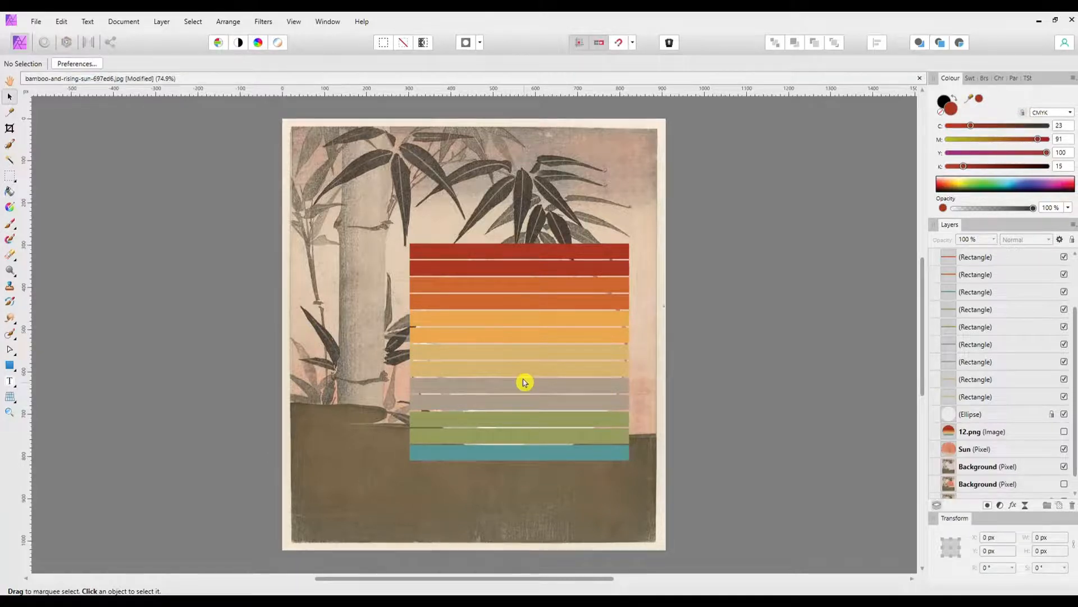
# Step: Set the yellow value of the lower green bar's fill to 57
pyautogui.click(533, 439)
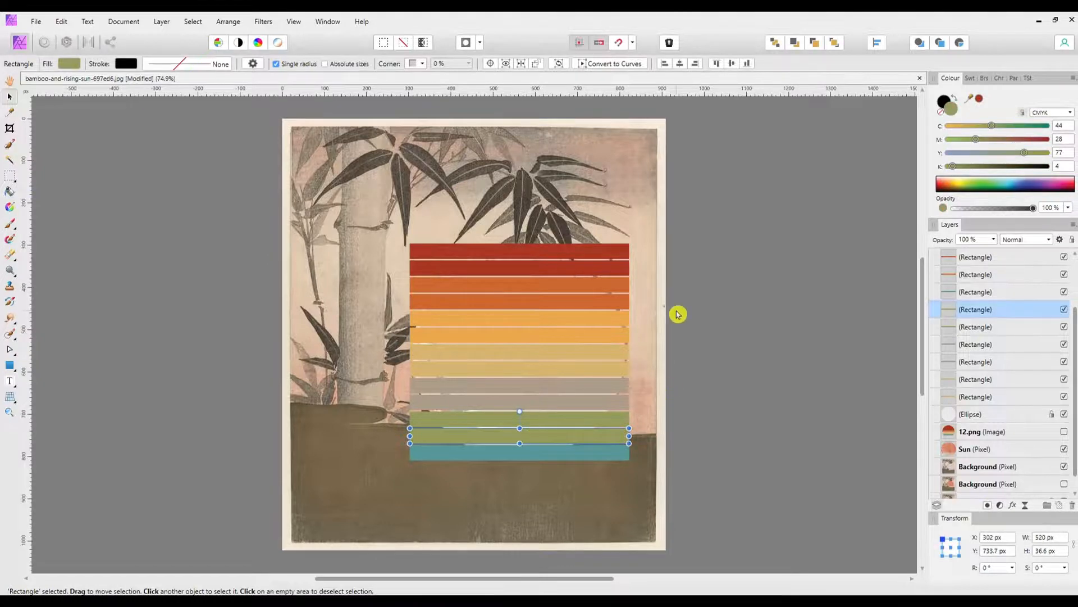
pyautogui.hotkey('ctrl', '=')
pyautogui.hotkey('ctrl', '=')
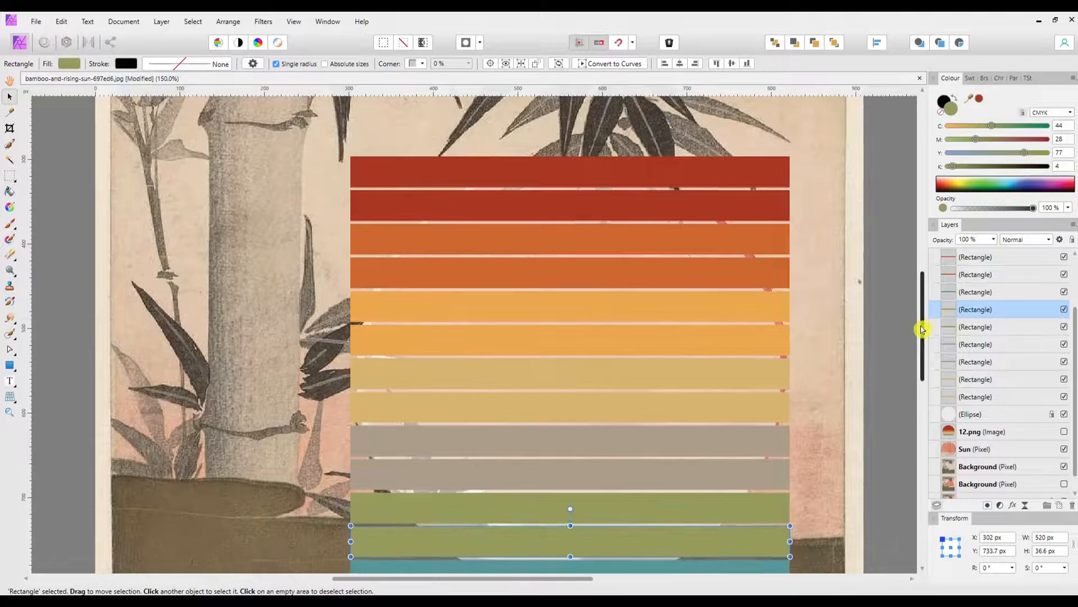
pyautogui.scroll(-2, 923, 313)
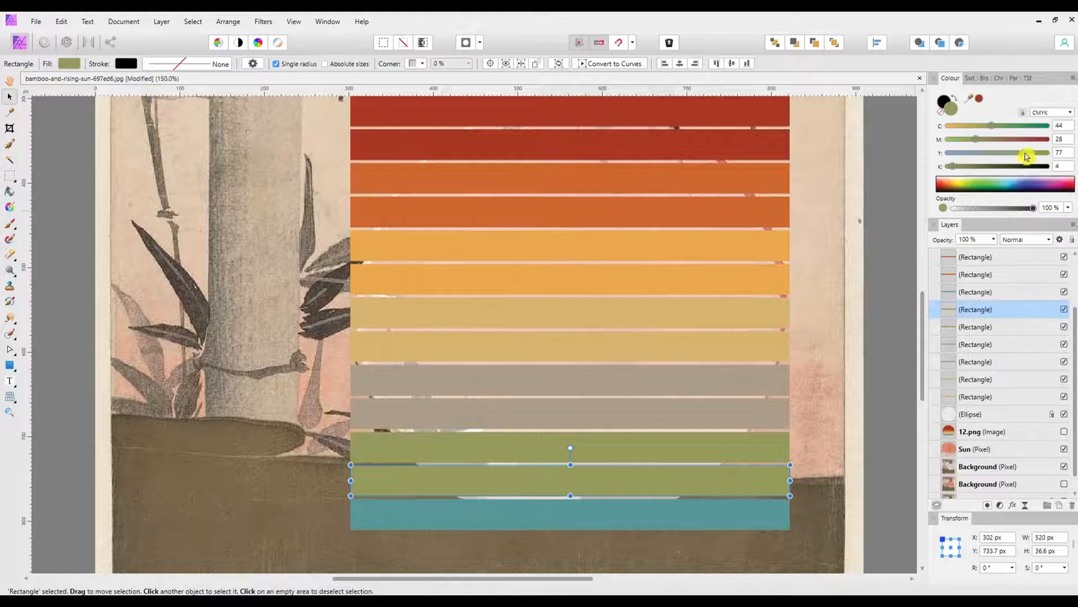
pyautogui.moveTo(1027, 156); pyautogui.dragTo(1025, 156)
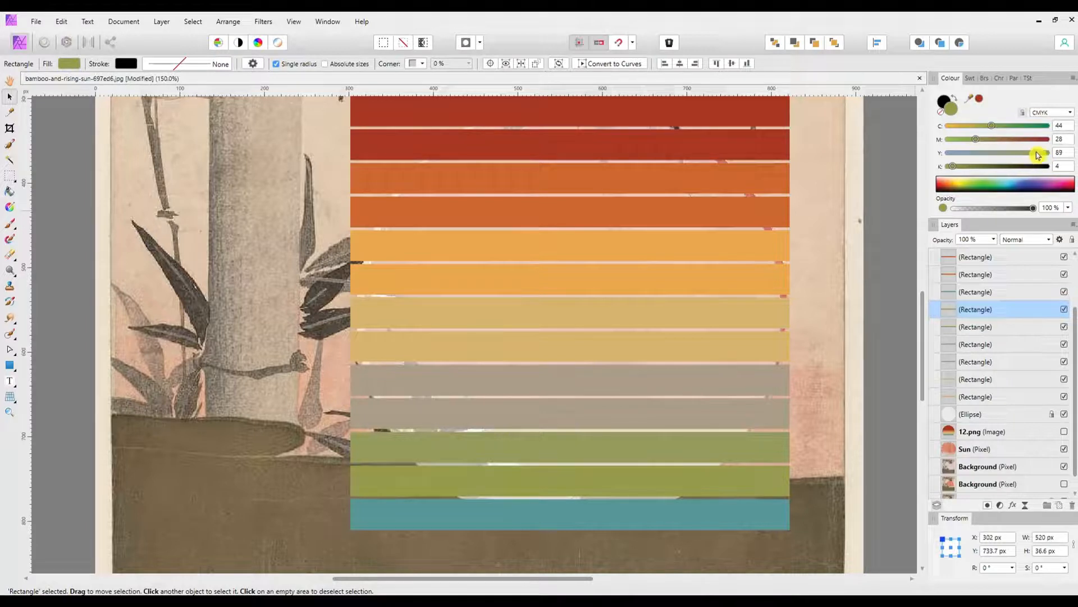
pyautogui.moveTo(1027, 156); pyautogui.dragTo(1004, 153)
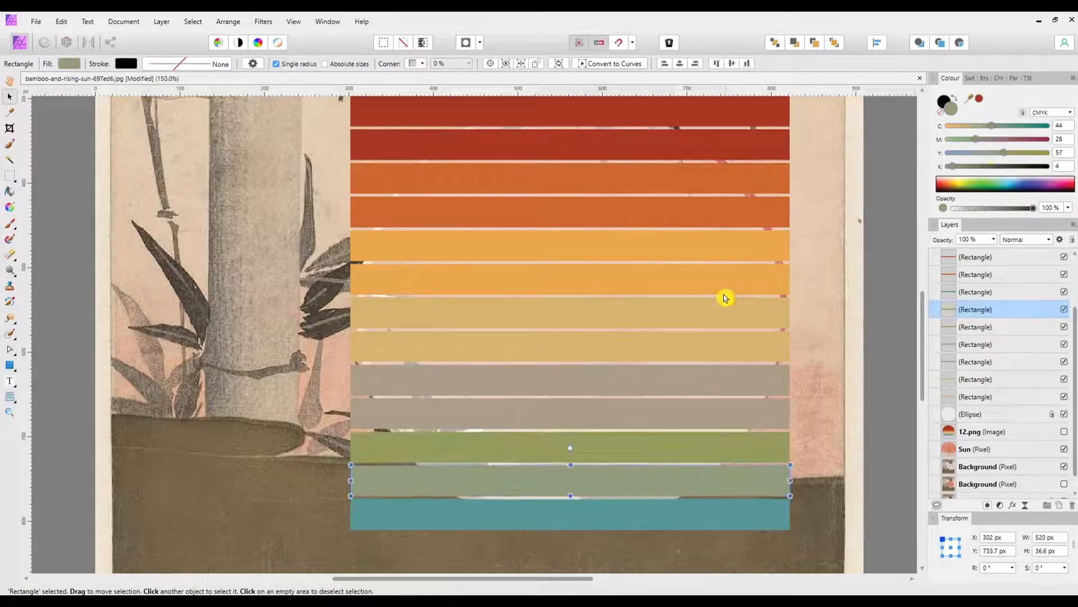
# Step: Adjust the upper green bar's magenta slightly, and set the lower grey-brown bar's fill to cyan 35 and magenta 28
pyautogui.click(692, 453)
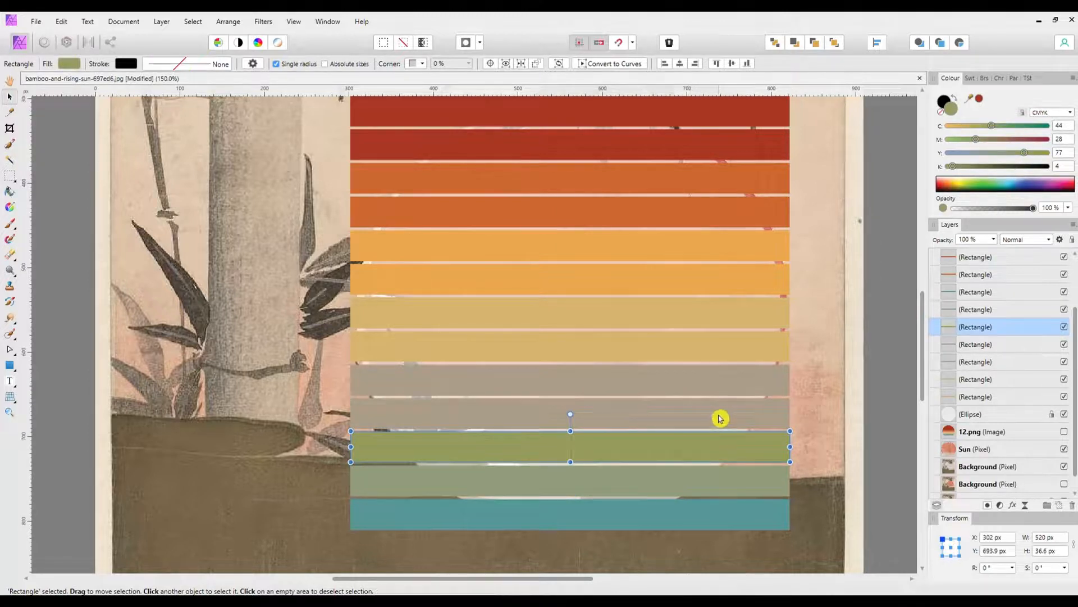
pyautogui.moveTo(976, 140); pyautogui.dragTo(977, 143)
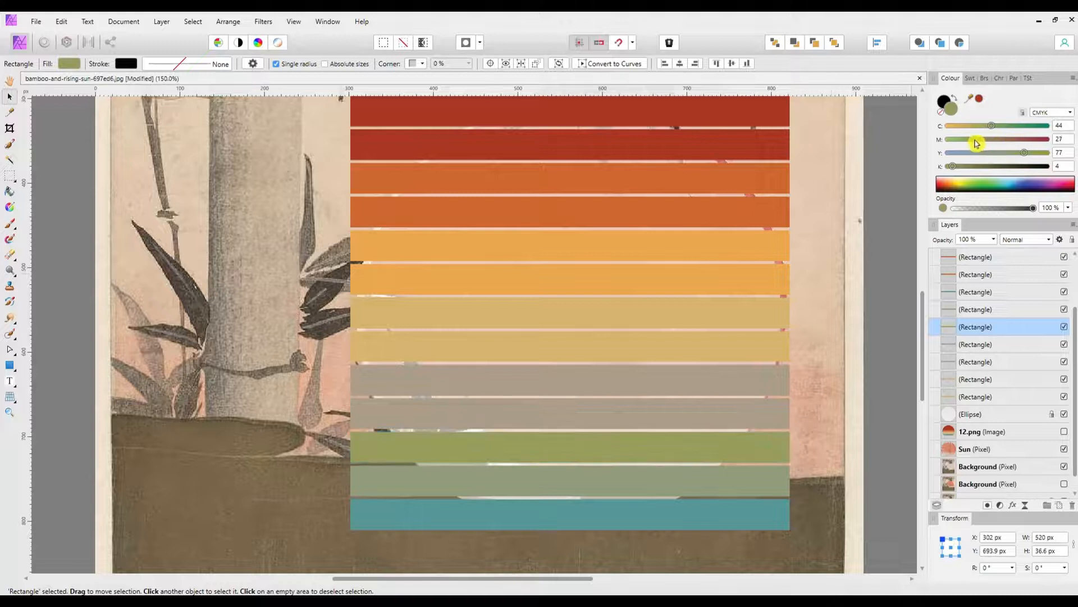
pyautogui.click(689, 416)
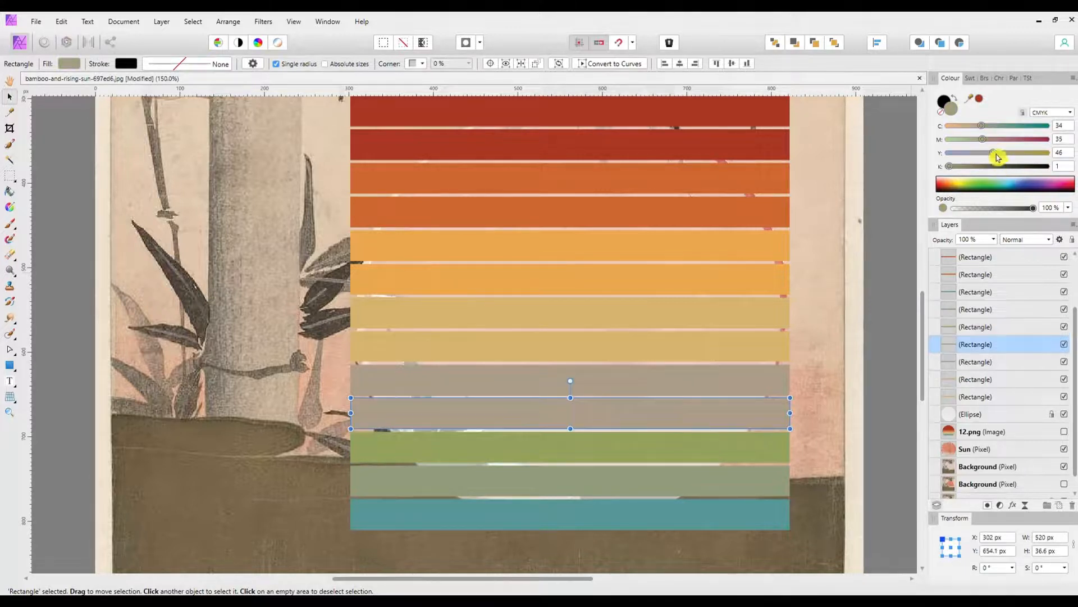
pyautogui.moveTo(984, 143); pyautogui.dragTo(973, 142)
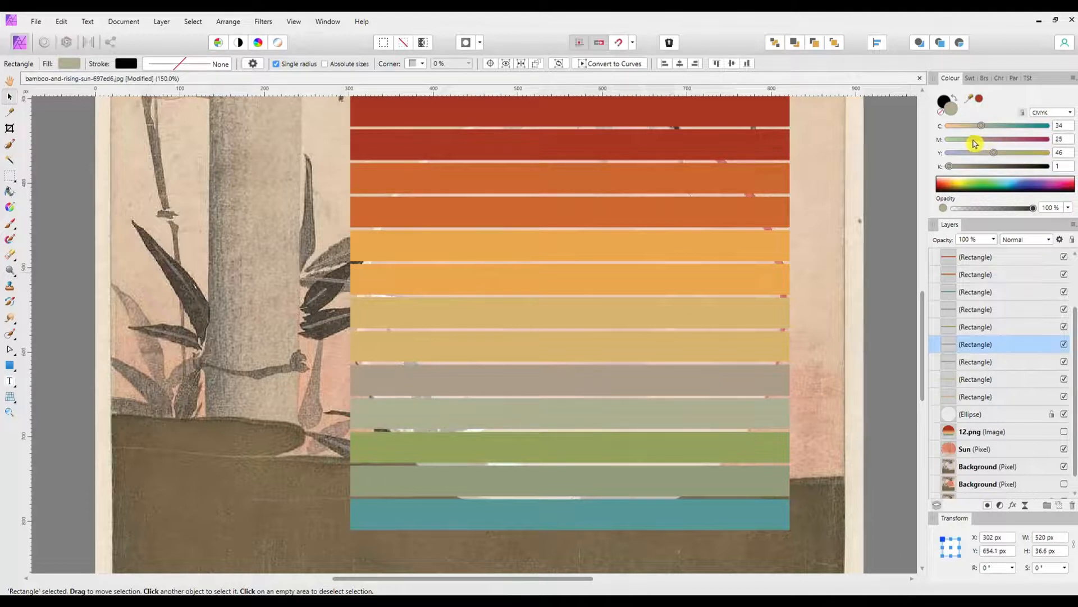
pyautogui.moveTo(976, 141); pyautogui.dragTo(985, 126)
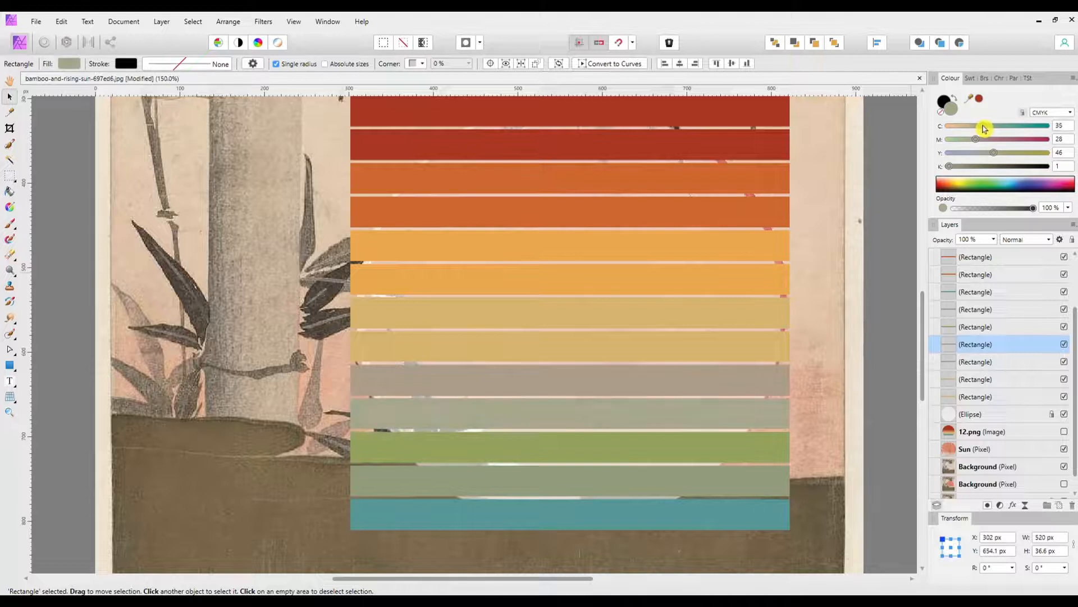
pyautogui.moveTo(983, 128); pyautogui.dragTo(983, 128)
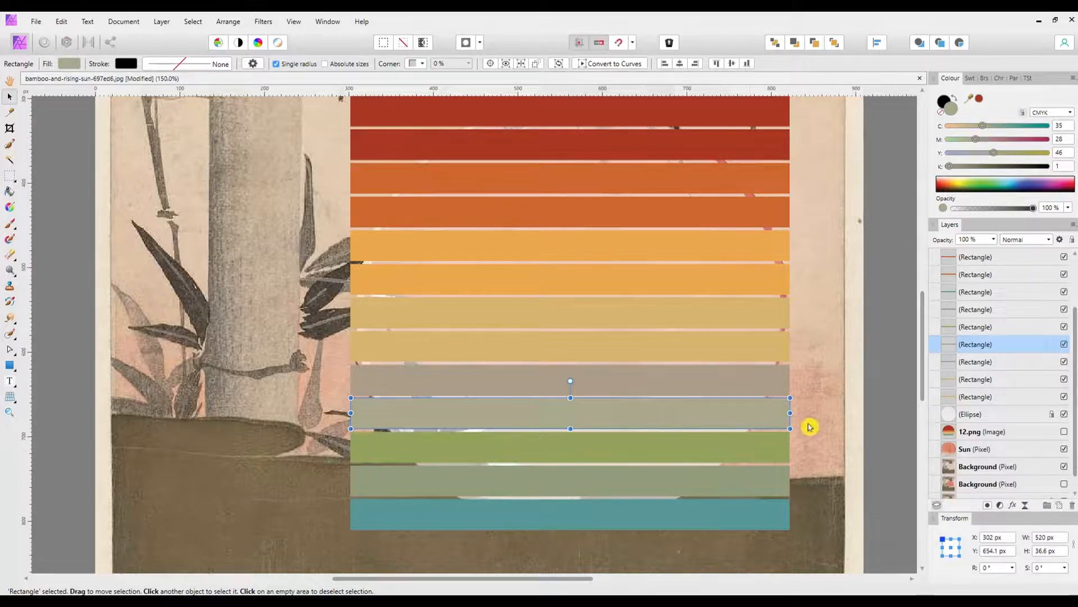
# Step: Group the full stack of coloured bars together with the Sun layer
pyautogui.click(748, 480)
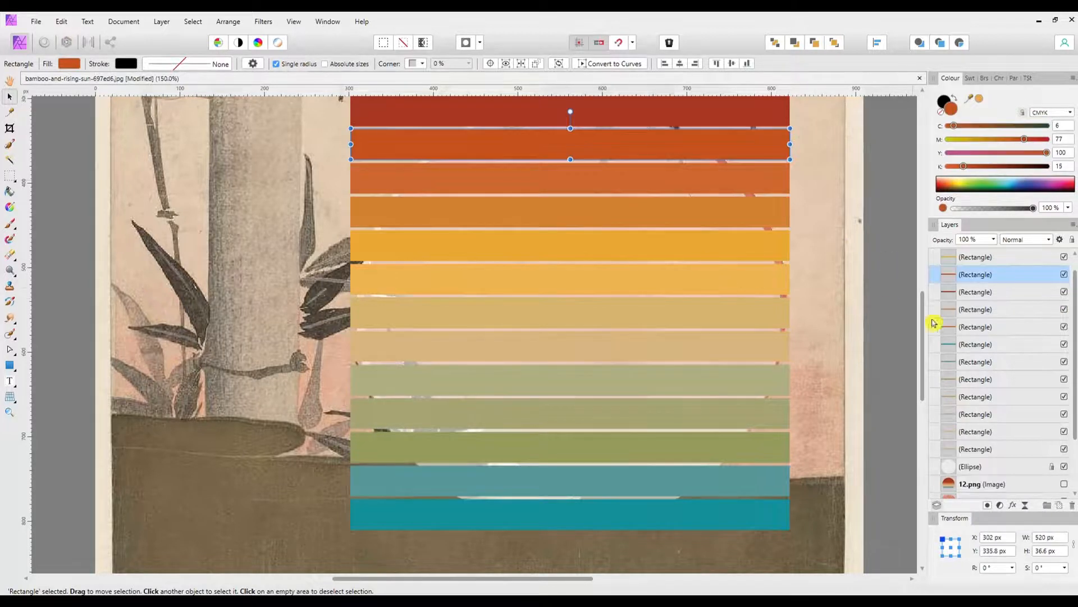
pyautogui.scroll(2, 923, 324)
pyautogui.scroll(-1, 923, 324)
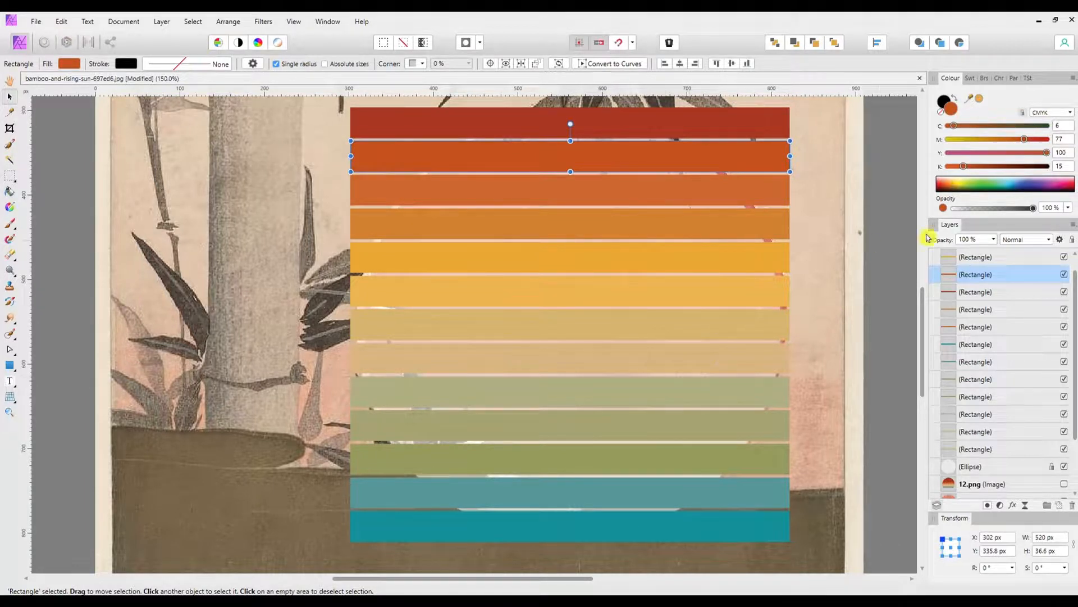
pyautogui.hotkey('ctrl', '+')
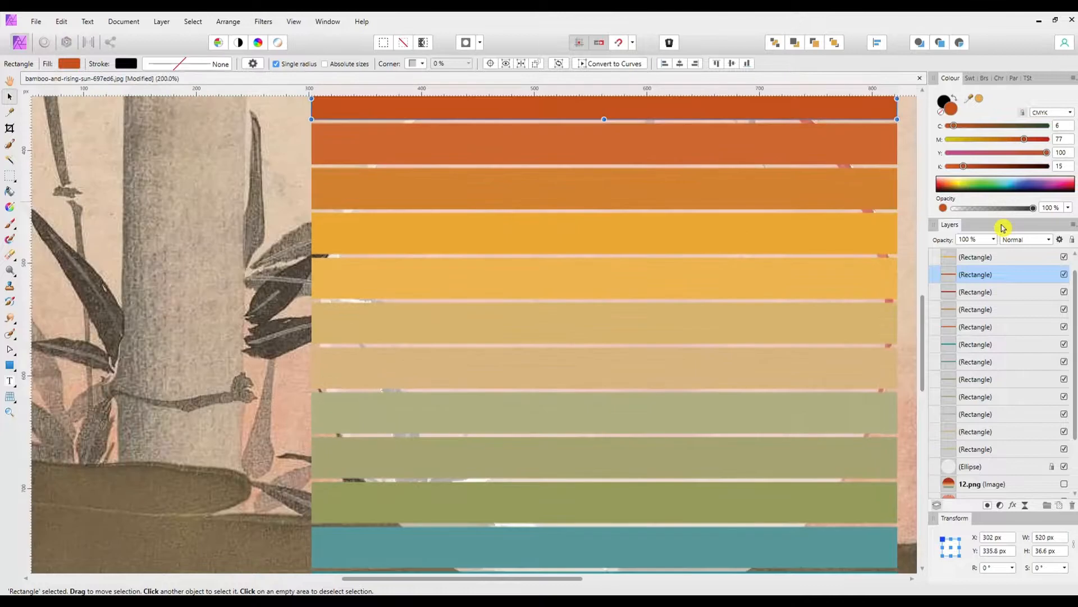
pyautogui.hotkey('ctrl', '0')
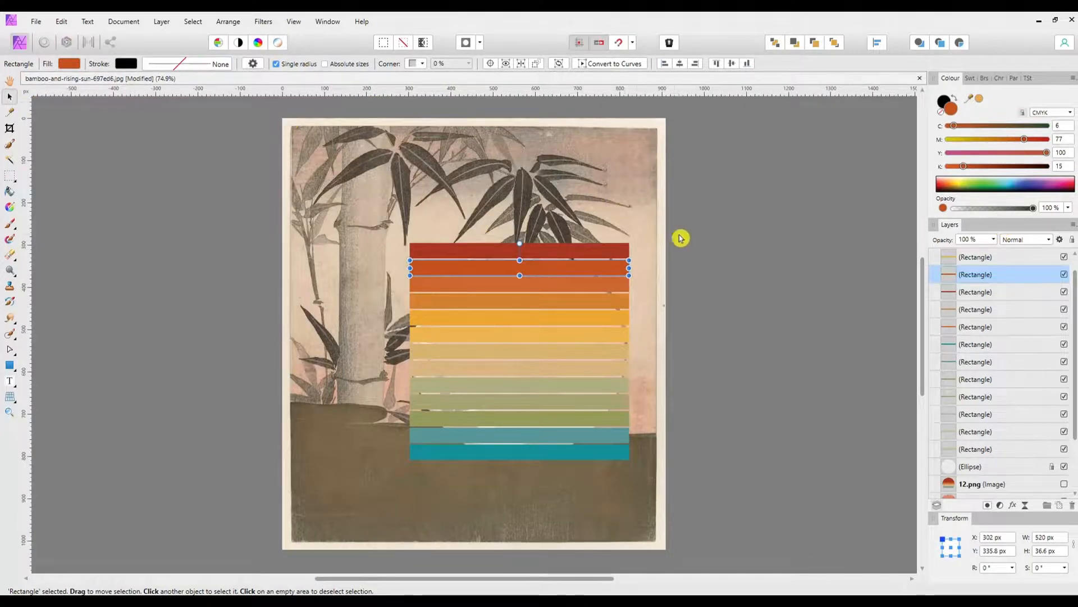
pyautogui.moveTo(678, 232); pyautogui.dragTo(373, 482)
pyautogui.hotkey('ctrl', 'g')
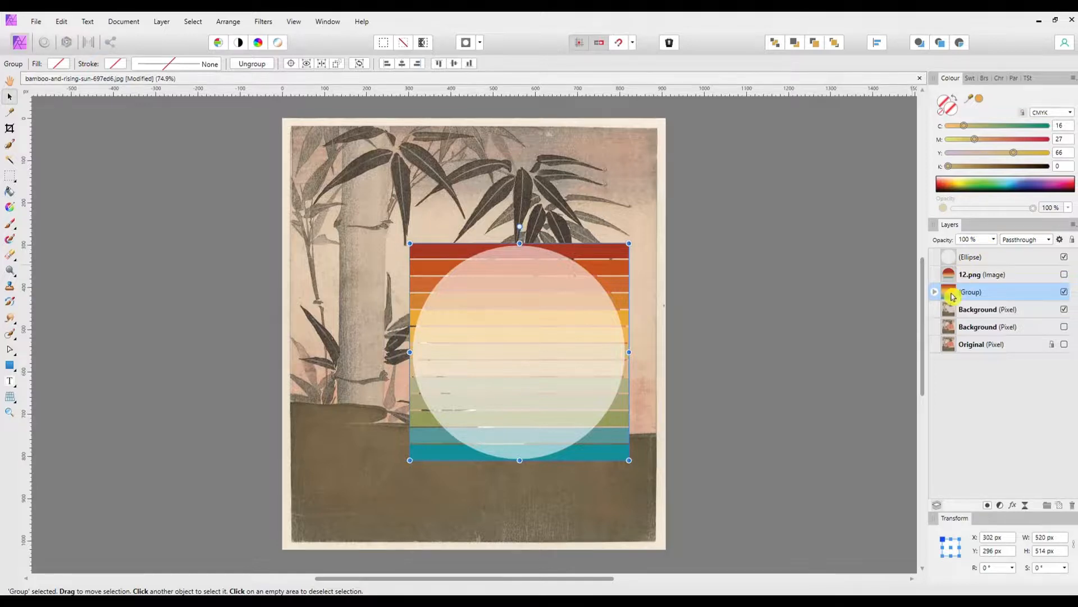
# Step: Clip the bar group inside the ellipse layer and place the hidden 12.png image lowest in the layer stack
pyautogui.moveTo(952, 289); pyautogui.dragTo(959, 261)
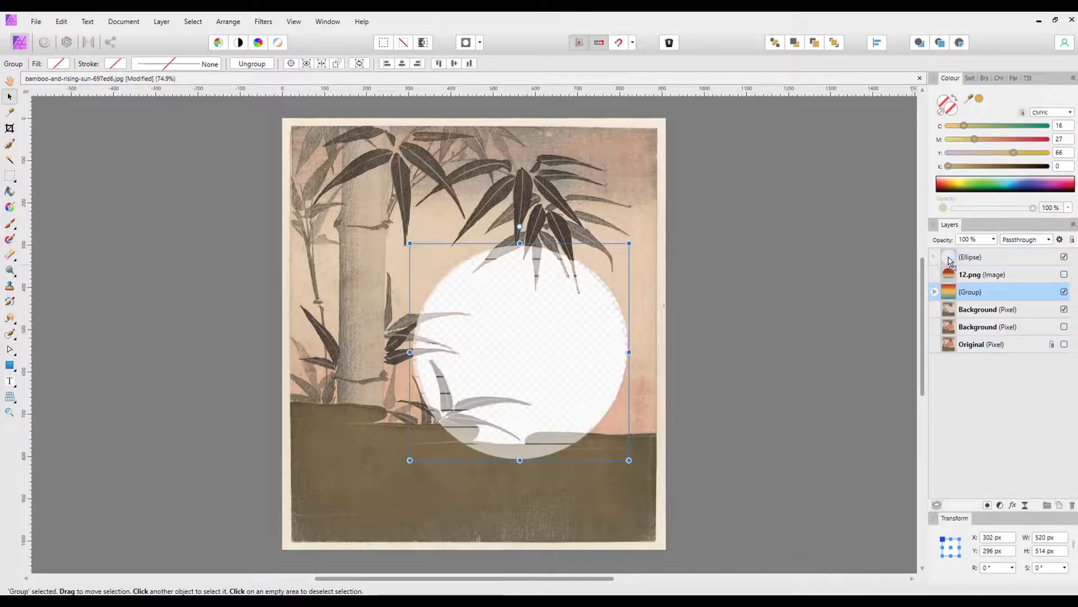
pyautogui.moveTo(948, 261); pyautogui.dragTo(985, 263)
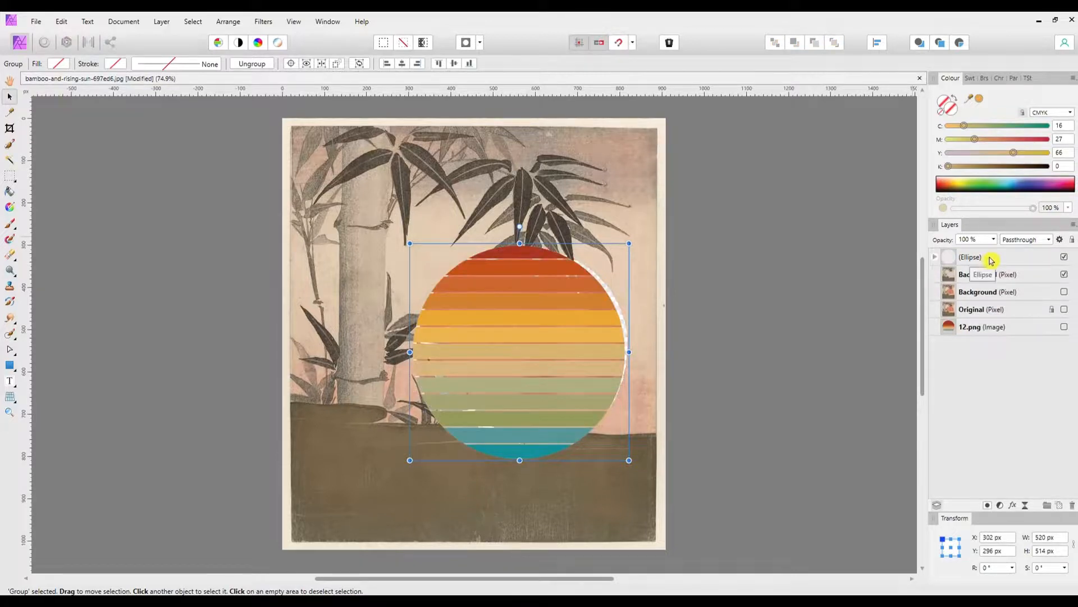
pyautogui.click(935, 258)
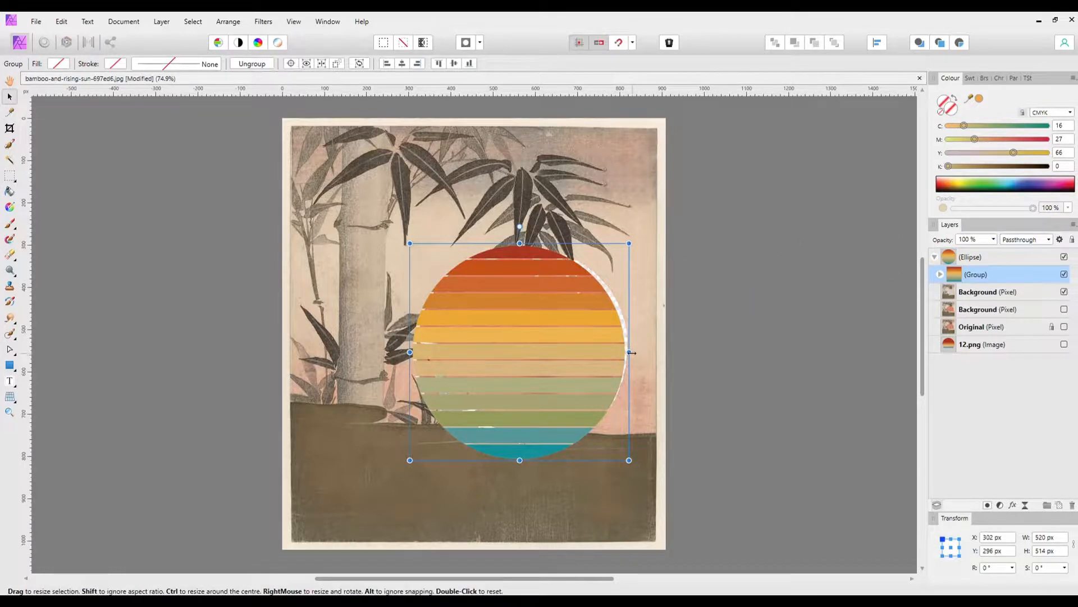
# Step: Widen the clipped bar group to 524 px, and fit the ellipse to 510 × 506 px at X 314, Y 295 px
pyautogui.moveTo(630, 353)
pyautogui.mouseDown()
pyautogui.moveTo(643, 352)
pyautogui.moveTo(632, 352)
pyautogui.mouseUp()
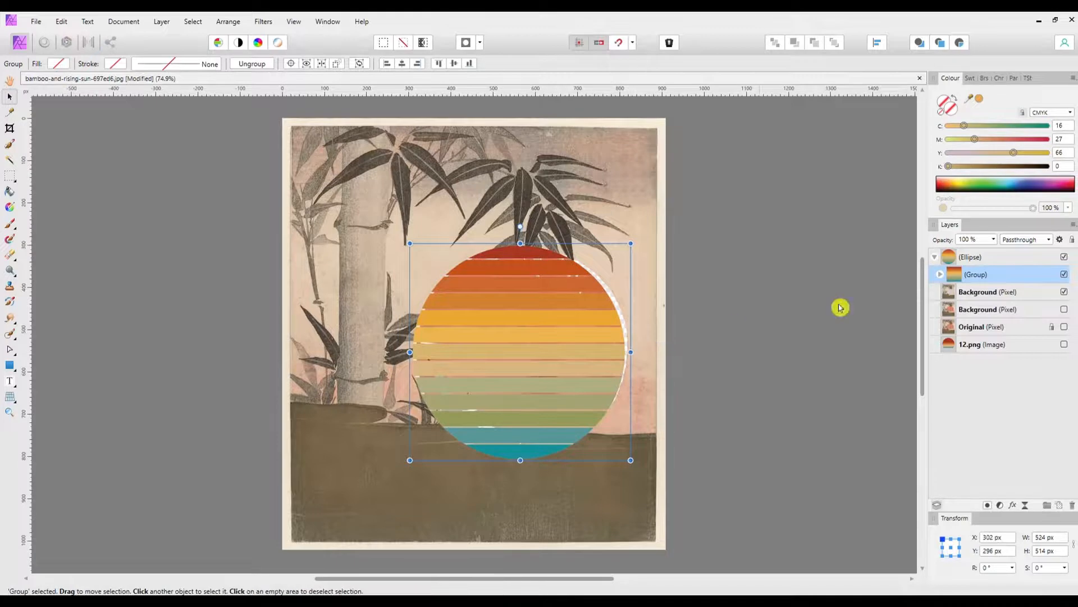
pyautogui.moveTo(963, 259); pyautogui.dragTo(967, 274)
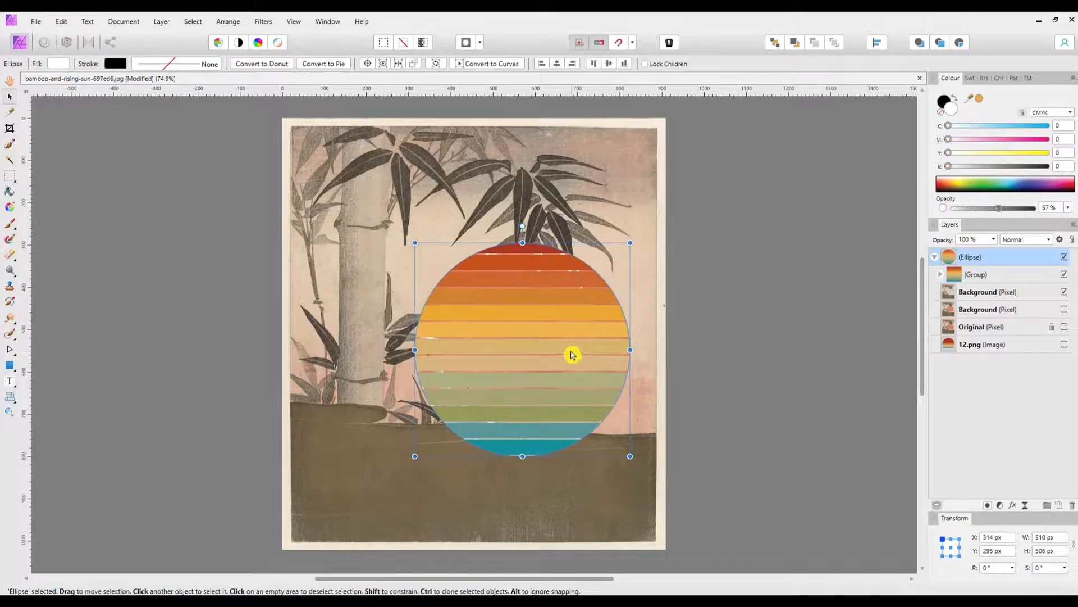
# Step: Fit the ellipse to 519 × 501 px at X 315, Y 283 px, and browse the Sprays and Spatters brushes
pyautogui.moveTo(569, 354); pyautogui.dragTo(568, 355)
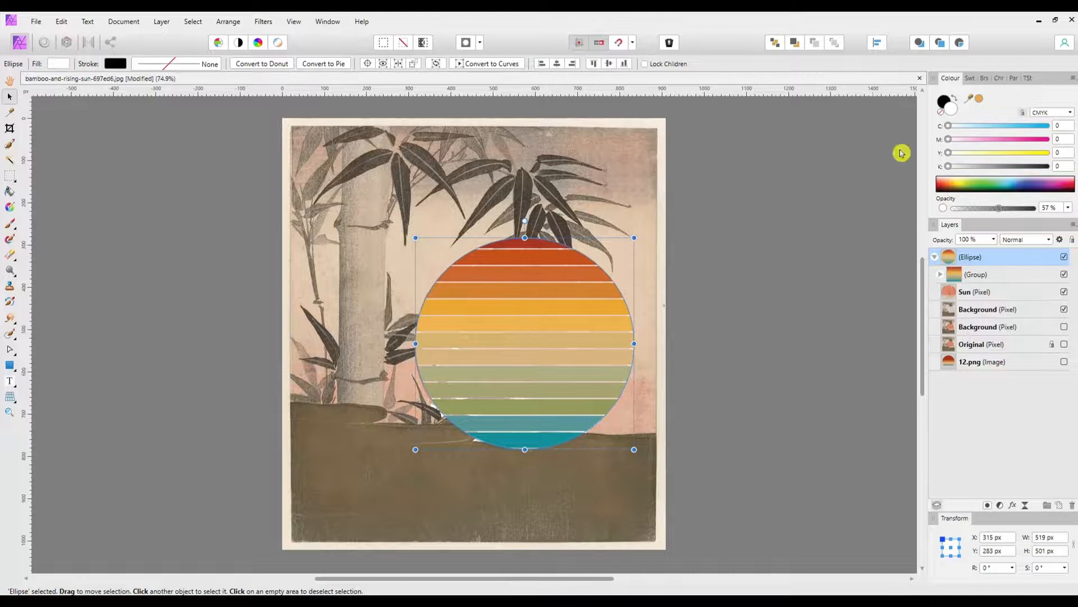
pyautogui.click(984, 79)
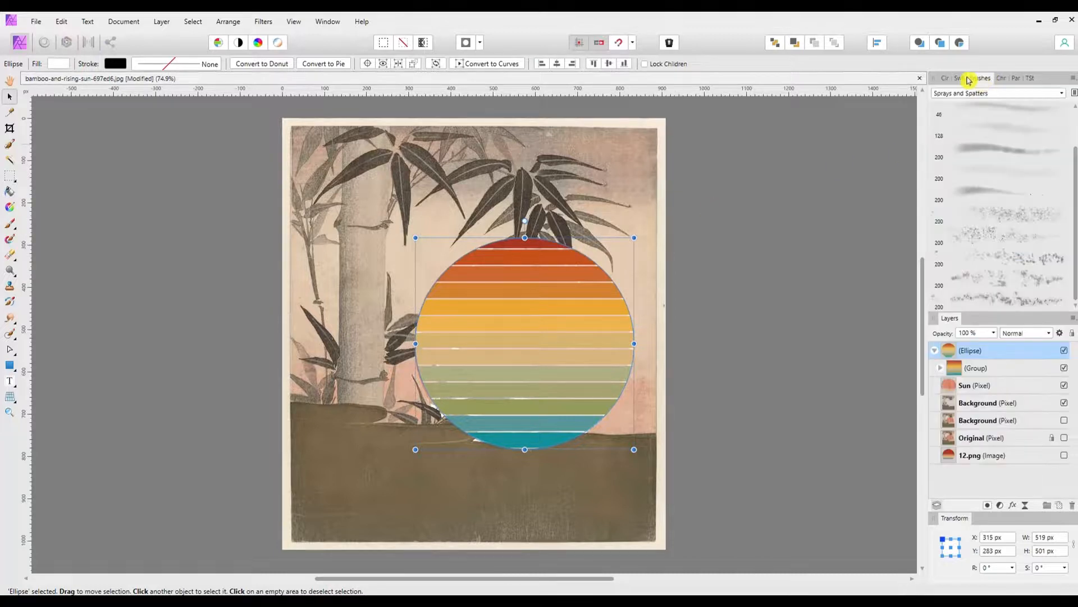
pyautogui.moveTo(1074, 194); pyautogui.dragTo(1074, 150)
pyautogui.click(1062, 94)
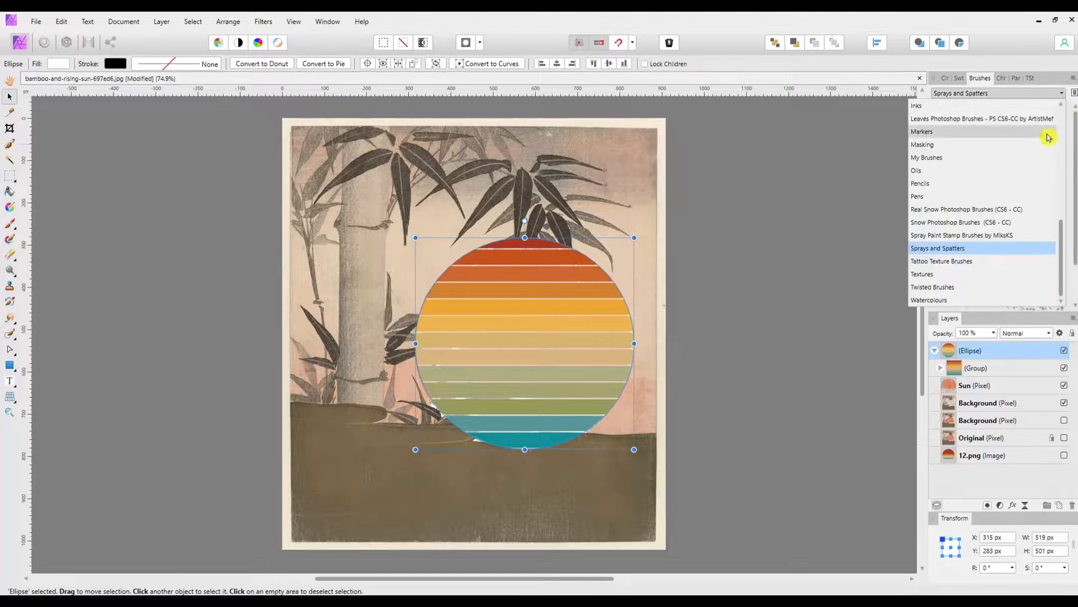
pyautogui.click(937, 253)
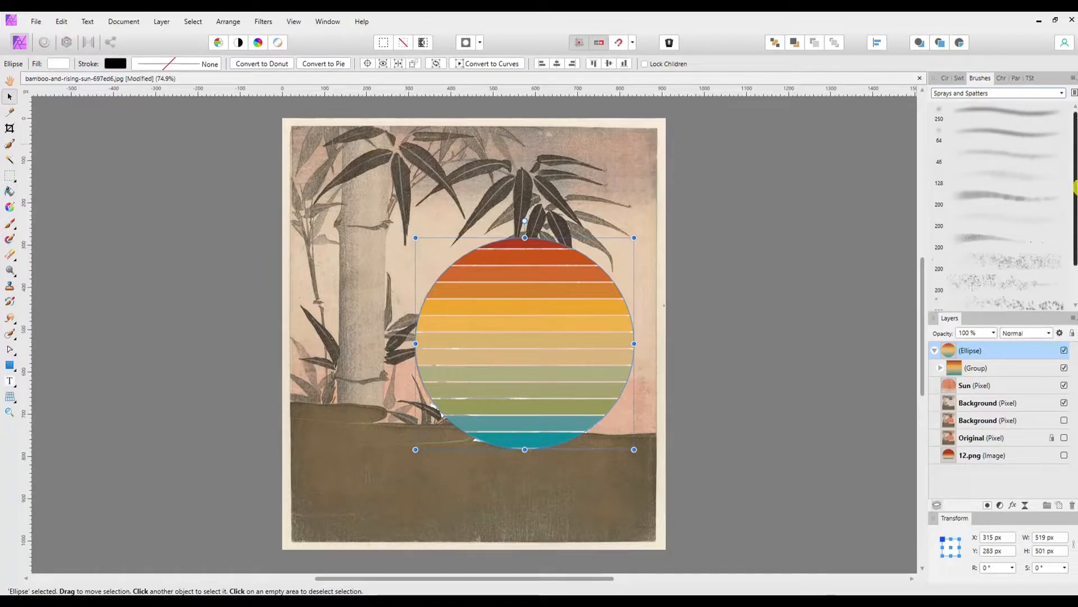
pyautogui.scroll(-2, 1074, 244)
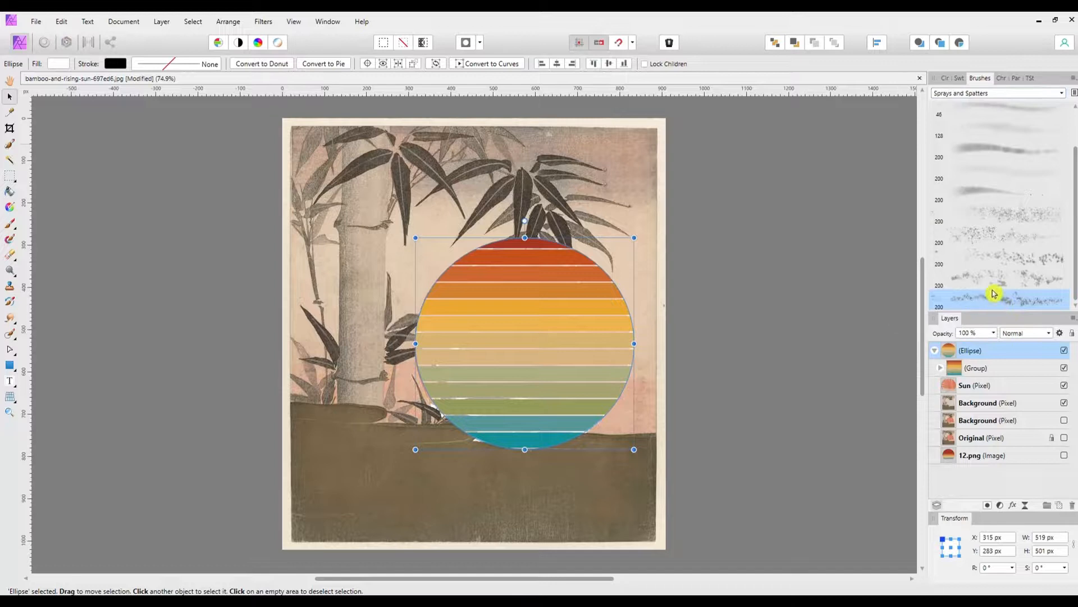
# Step: Swap the two active colours, and add a pixel layer to paint on with the Watercolour Modulating Drops brush
pyautogui.click(948, 79)
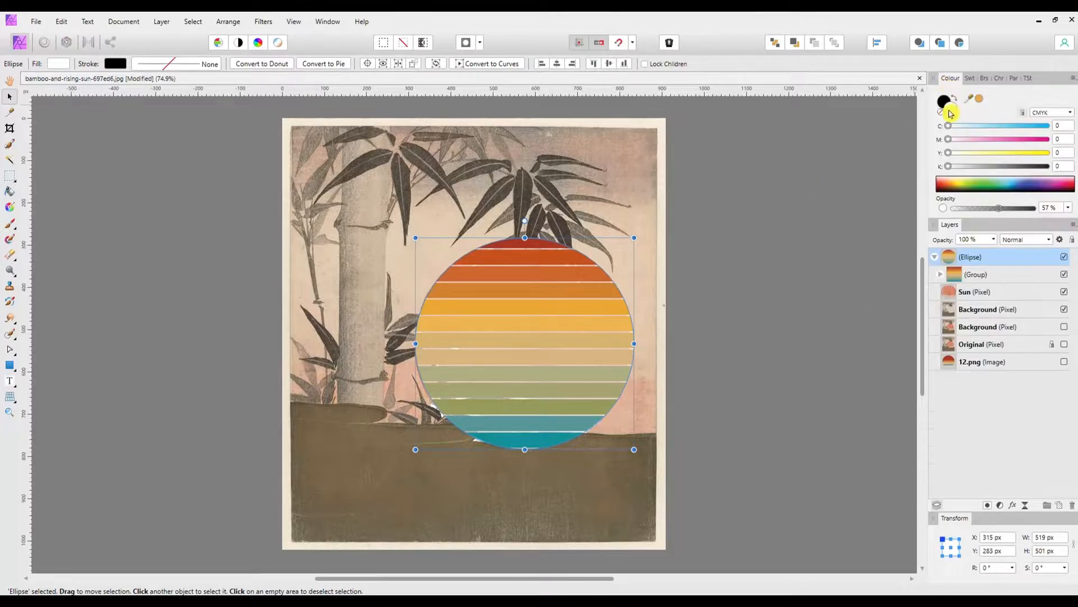
pyautogui.click(955, 99)
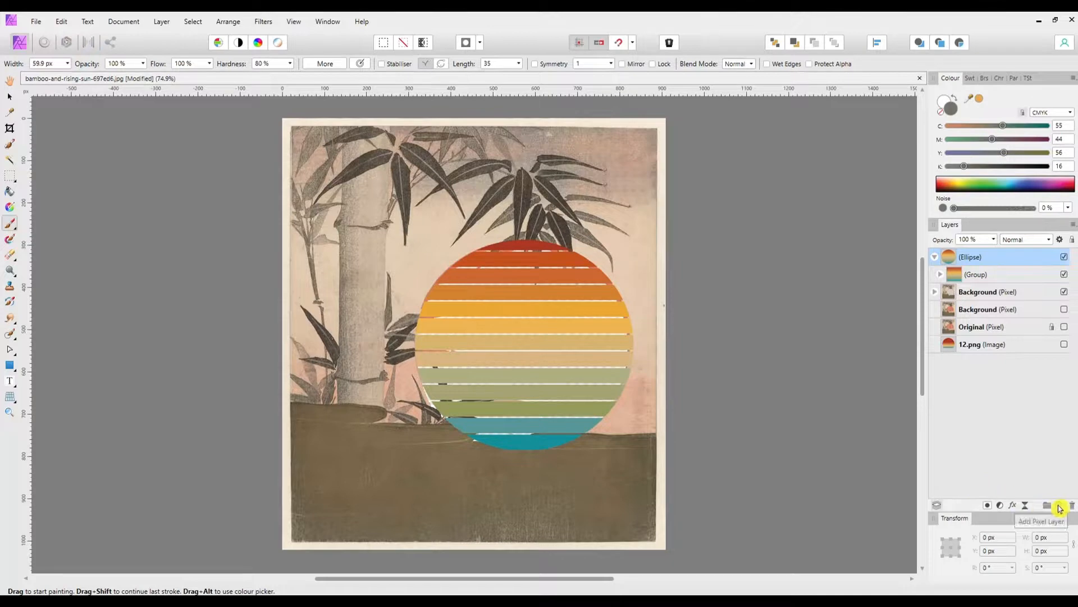
pyautogui.click(1060, 509)
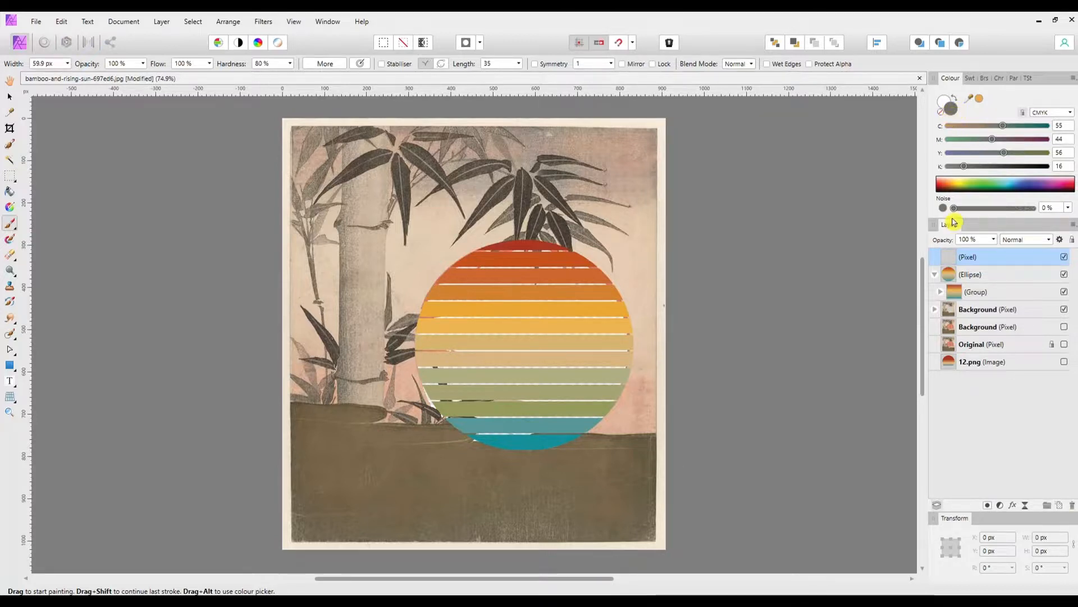
pyautogui.click(986, 80)
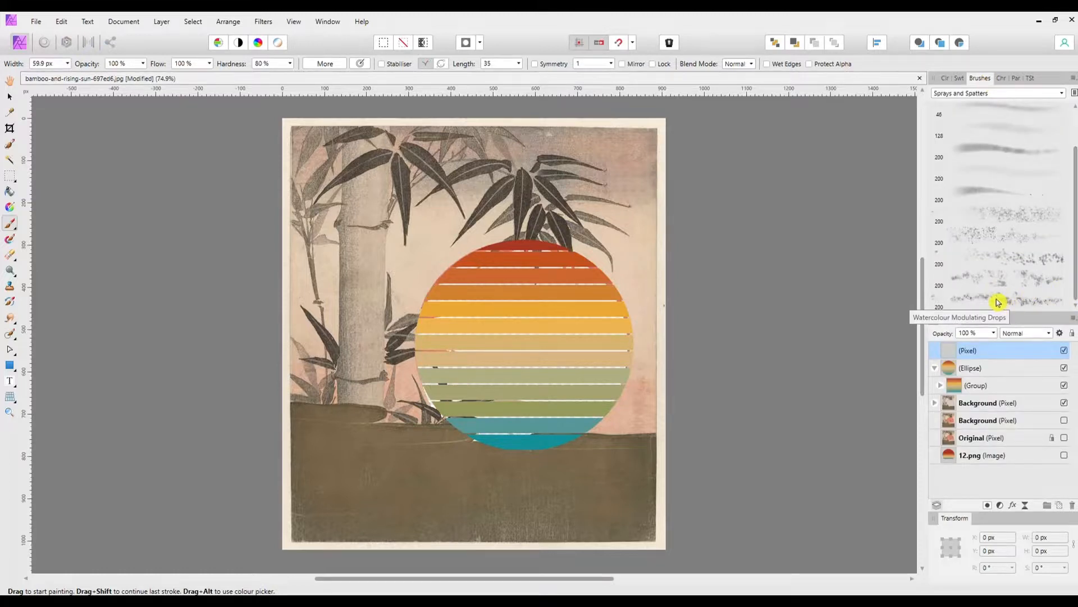
pyautogui.click(934, 300)
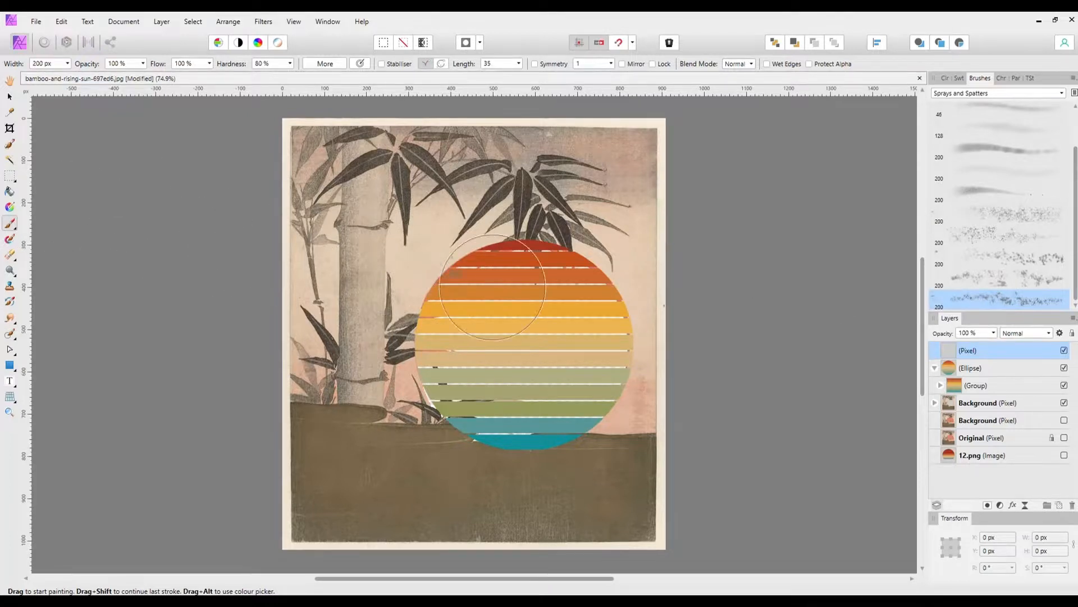
# Step: Paint grey spatter across the sun's middle and left side on a pixel layer clipped inside the ellipse, varying the brush up to about 149 px
pyautogui.press('[')
pyautogui.press('[')
pyautogui.press('[')
pyautogui.press('[')
pyautogui.press('[')
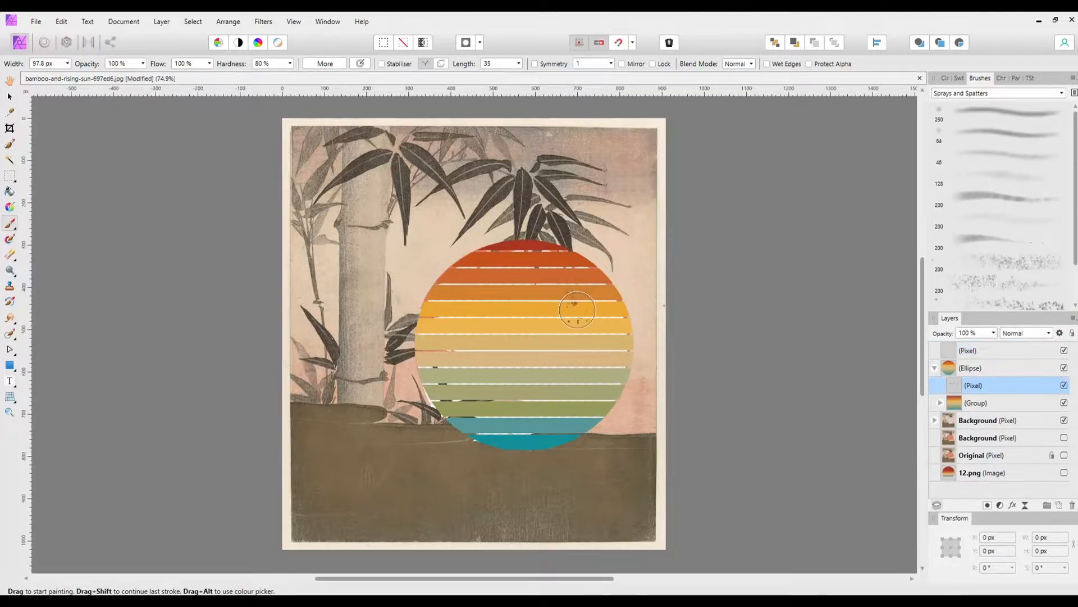
pyautogui.moveTo(565, 298)
pyautogui.mouseDown()
pyautogui.moveTo(551, 281)
pyautogui.moveTo(479, 299)
pyautogui.moveTo(455, 316)
pyautogui.moveTo(440, 340)
pyautogui.moveTo(449, 342)
pyautogui.moveTo(460, 311)
pyautogui.moveTo(434, 339)
pyautogui.mouseUp()
pyautogui.press(']')
pyautogui.press(']')
pyautogui.press(']')
pyautogui.moveTo(555, 331)
pyautogui.mouseDown()
pyautogui.moveTo(577, 330)
pyautogui.moveTo(520, 396)
pyautogui.moveTo(580, 412)
pyautogui.mouseUp()
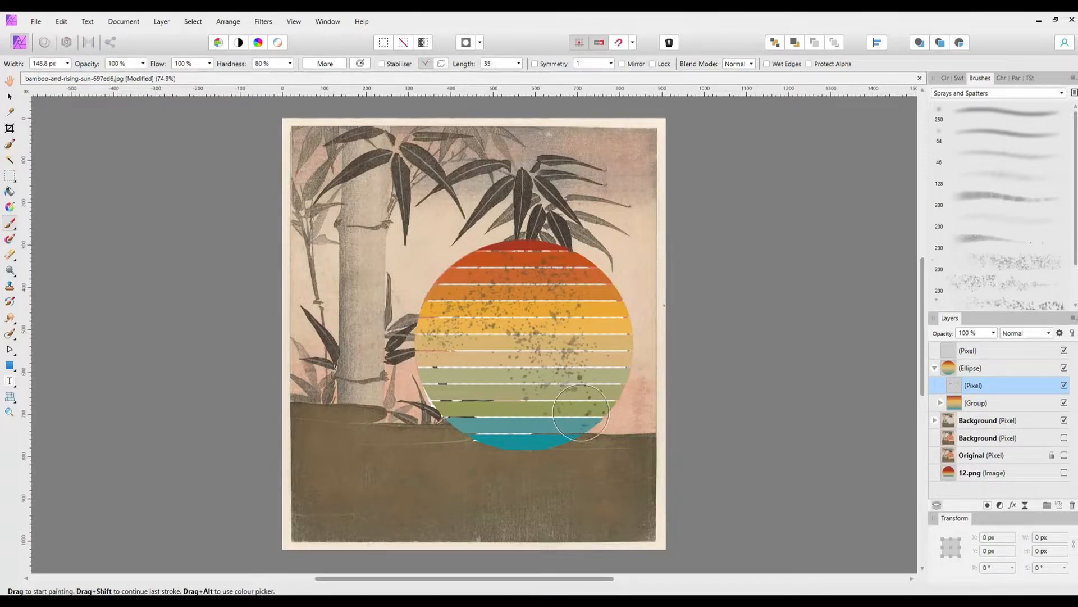
pyautogui.press('[')
pyautogui.moveTo(475, 380)
pyautogui.mouseDown()
pyautogui.moveTo(461, 399)
pyautogui.moveTo(506, 432)
pyautogui.mouseUp()
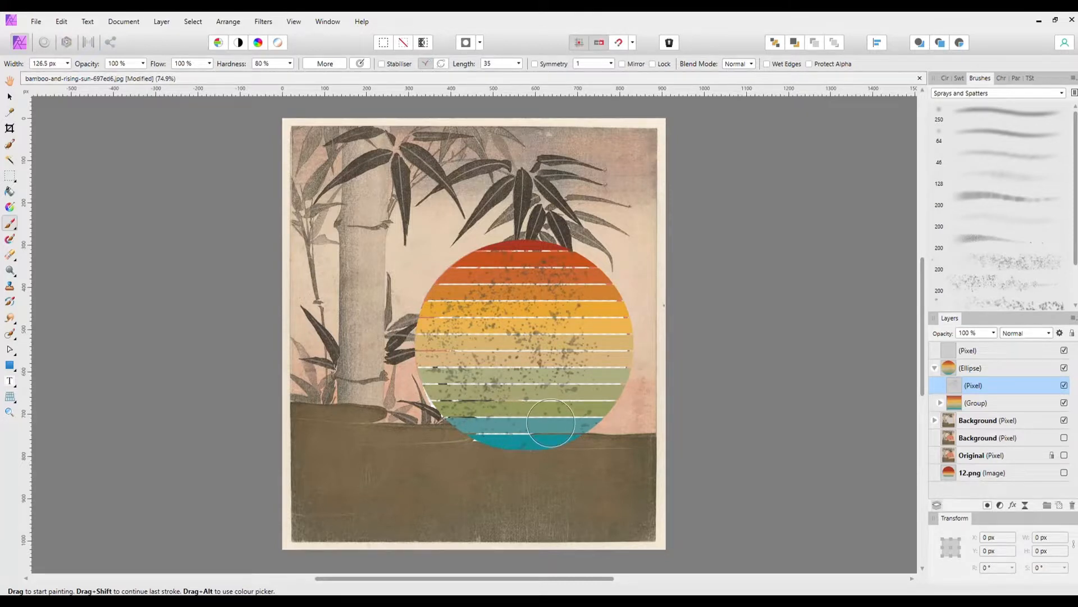
# Step: Extend the grey spatter over the sun's lower teal bars and upper orange bars, varying the brush width between strokes
pyautogui.press(']')
pyautogui.press(']')
pyautogui.press(']')
pyautogui.press(']')
pyautogui.press(']')
pyautogui.press(']')
pyautogui.press(']')
pyautogui.moveTo(545, 423); pyautogui.dragTo(560, 425)
pyautogui.press('[')
pyautogui.press('[')
pyautogui.press('[')
pyautogui.press('[')
pyautogui.press('[')
pyautogui.moveTo(509, 269)
pyautogui.mouseDown()
pyautogui.moveTo(478, 265)
pyautogui.moveTo(448, 272)
pyautogui.mouseUp()
pyautogui.moveTo(588, 268)
pyautogui.mouseDown()
pyautogui.moveTo(568, 254)
pyautogui.moveTo(570, 284)
pyautogui.mouseUp()
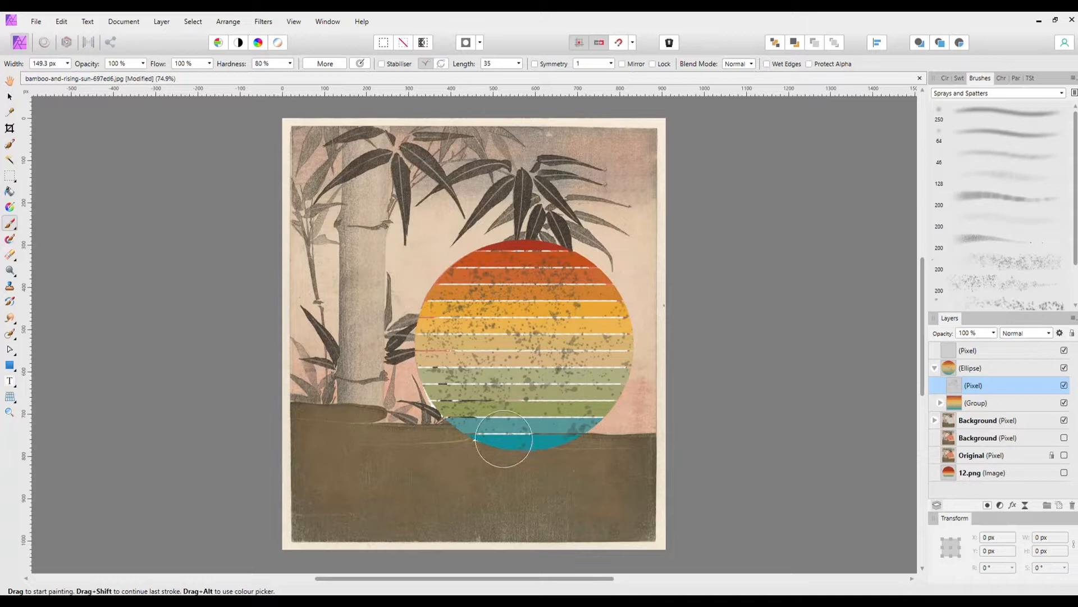
# Step: Enlarge the ellipse with its clipped bars to 544 × 514 px at X 301, Y 280 px
pyautogui.click(962, 350)
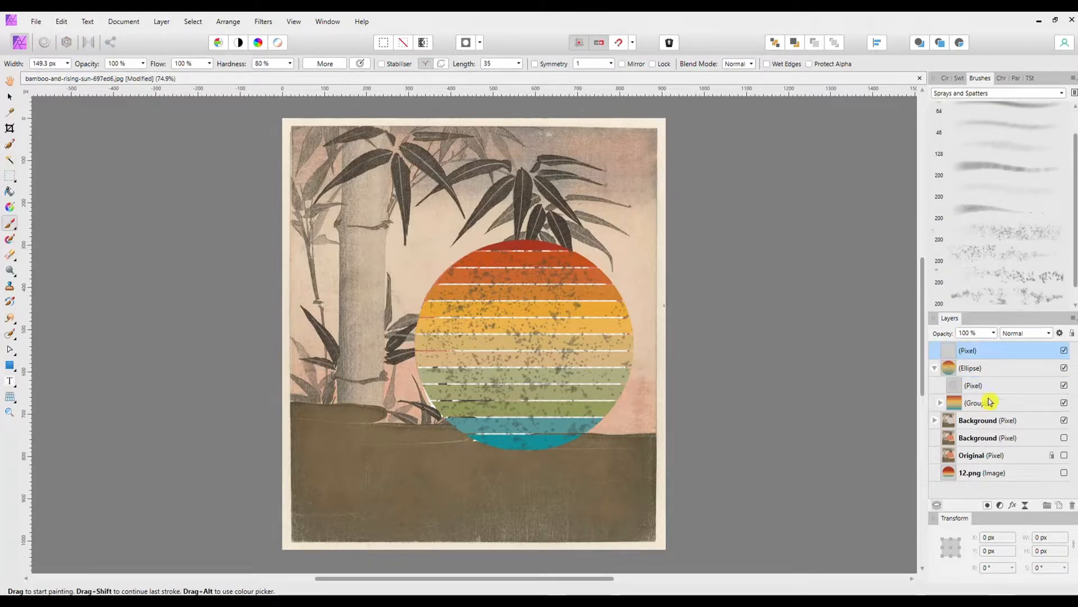
pyautogui.click(1064, 437)
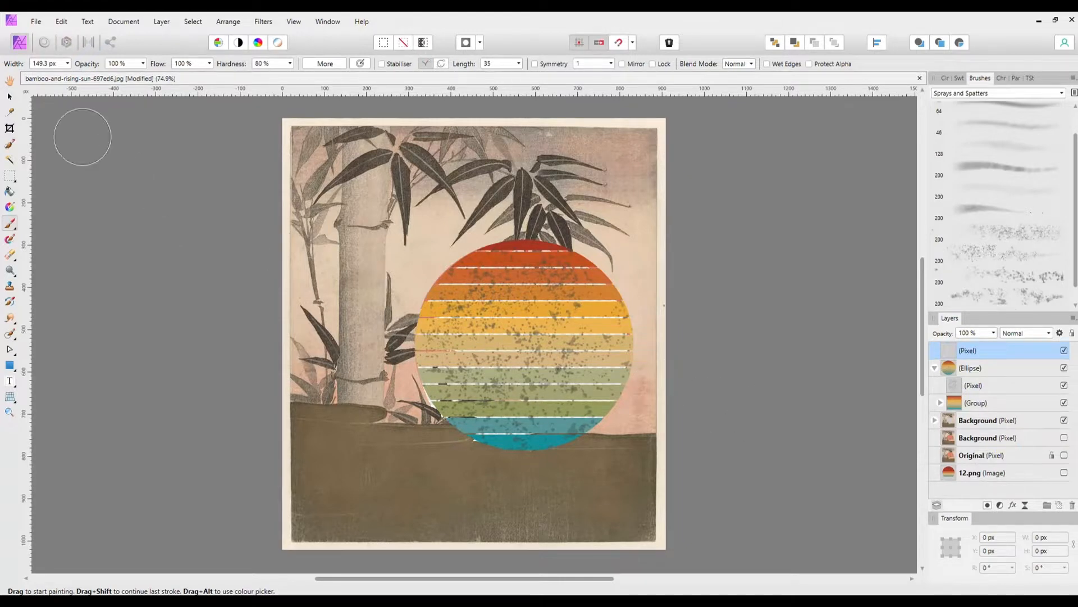
pyautogui.click(10, 96)
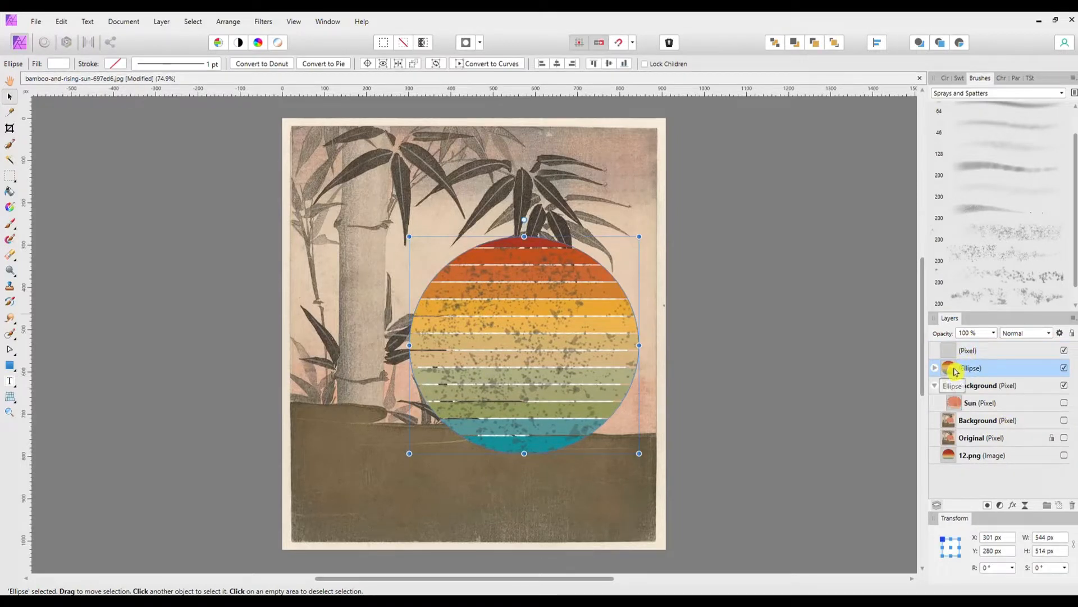
# Step: Place the ellipse between the two Background layers in the stack and show the lower Background layer
pyautogui.moveTo(951, 372); pyautogui.dragTo(938, 431)
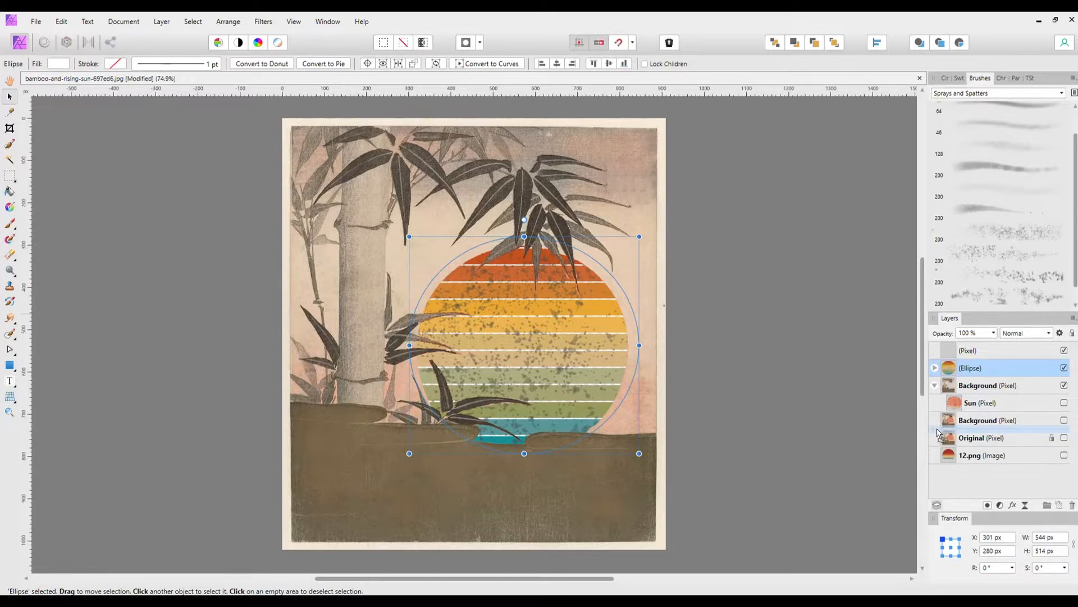
pyautogui.moveTo(938, 432); pyautogui.dragTo(938, 430)
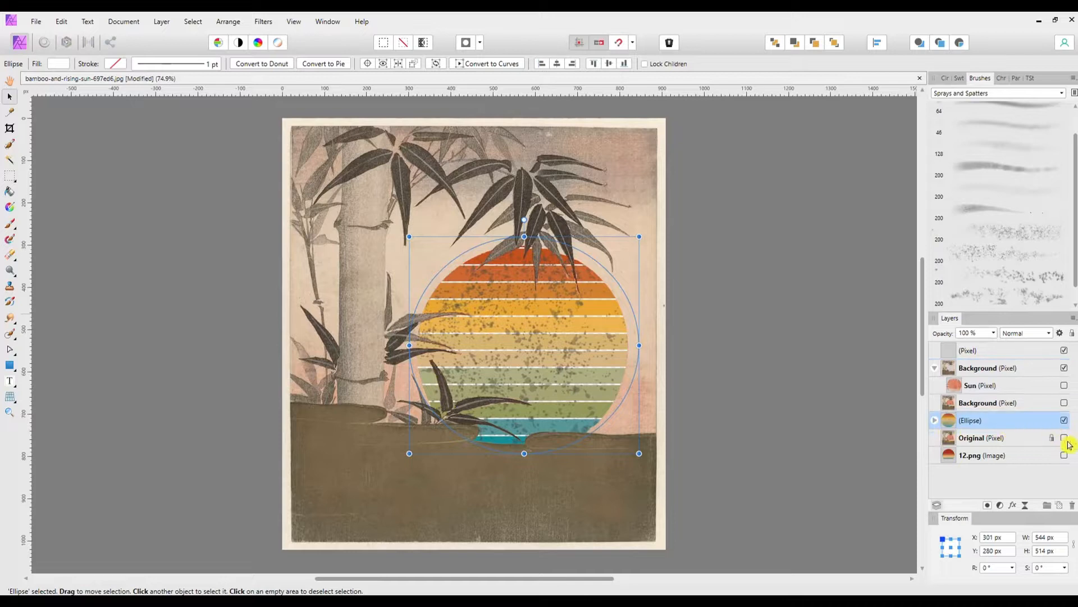
pyautogui.click(1065, 404)
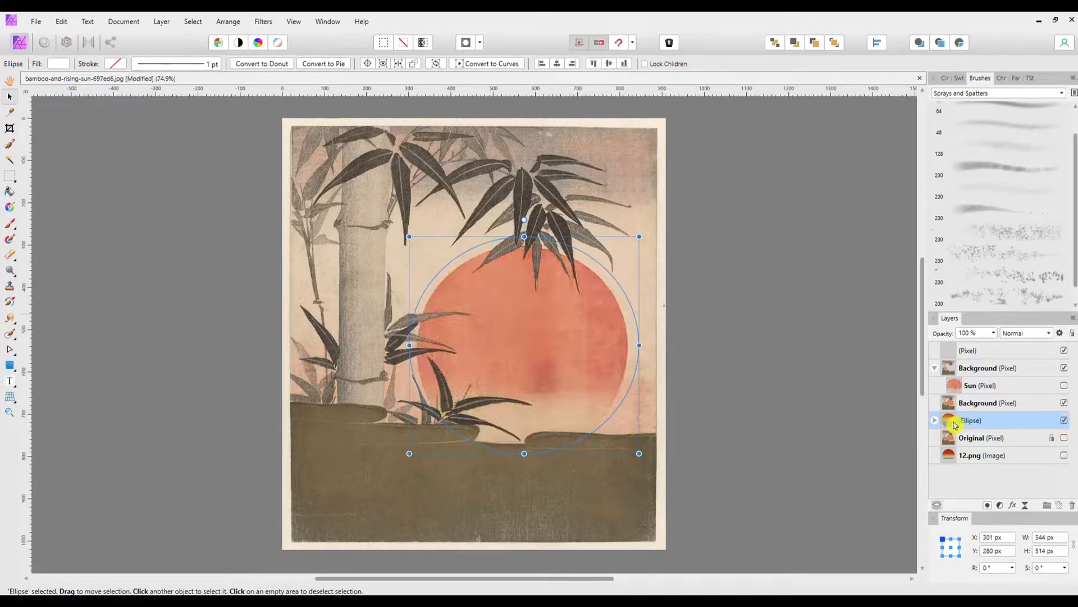
pyautogui.moveTo(973, 425); pyautogui.dragTo(959, 404)
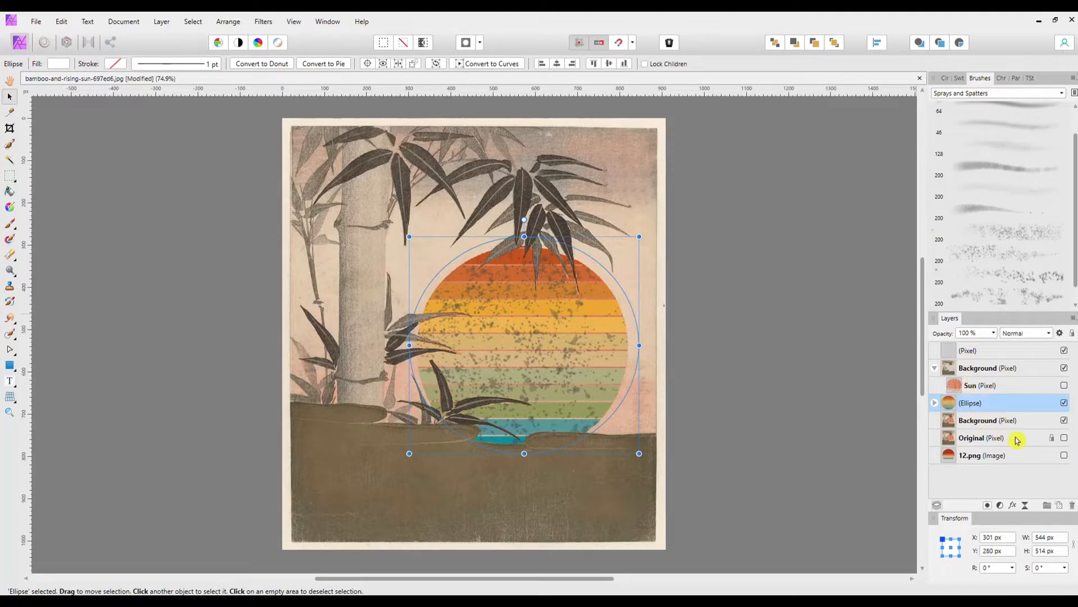
# Step: Reduce the lower Background layer's opacity to 66 % and clear the selection
pyautogui.click(984, 427)
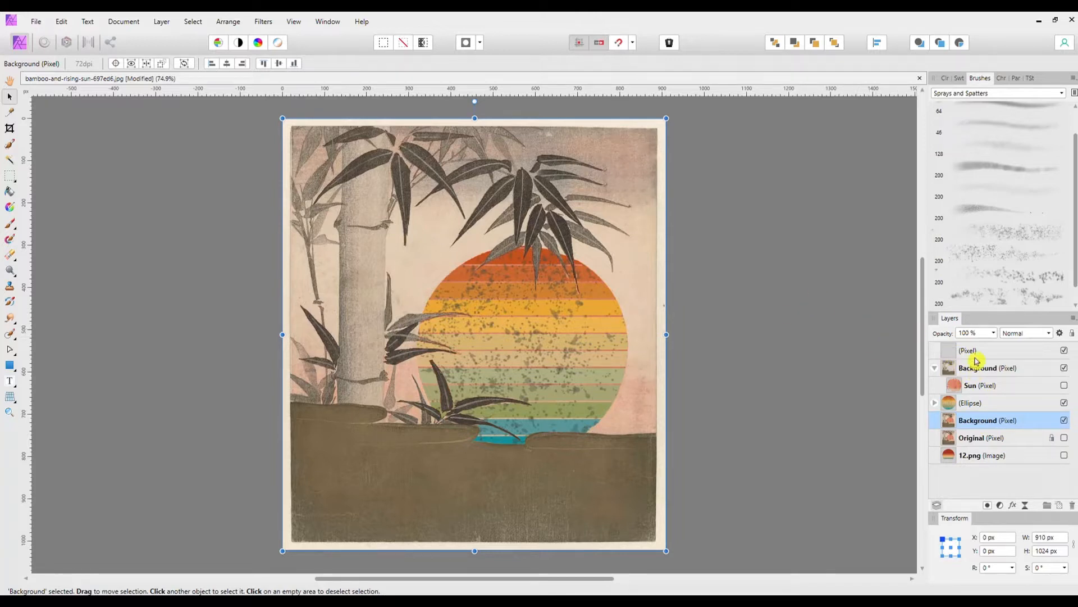
pyautogui.click(993, 333)
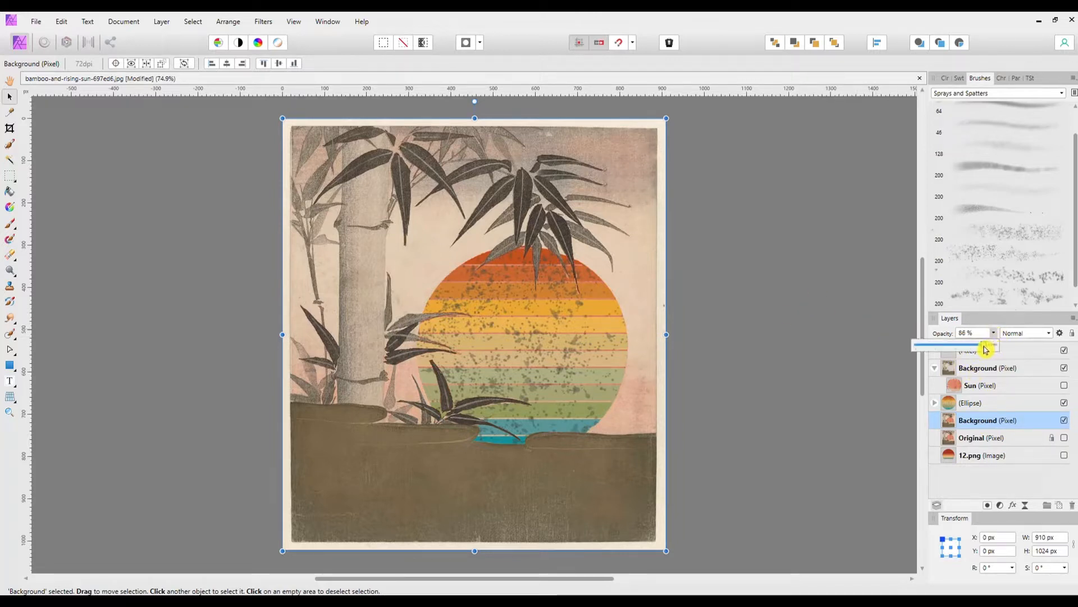
pyautogui.moveTo(974, 350); pyautogui.dragTo(977, 350)
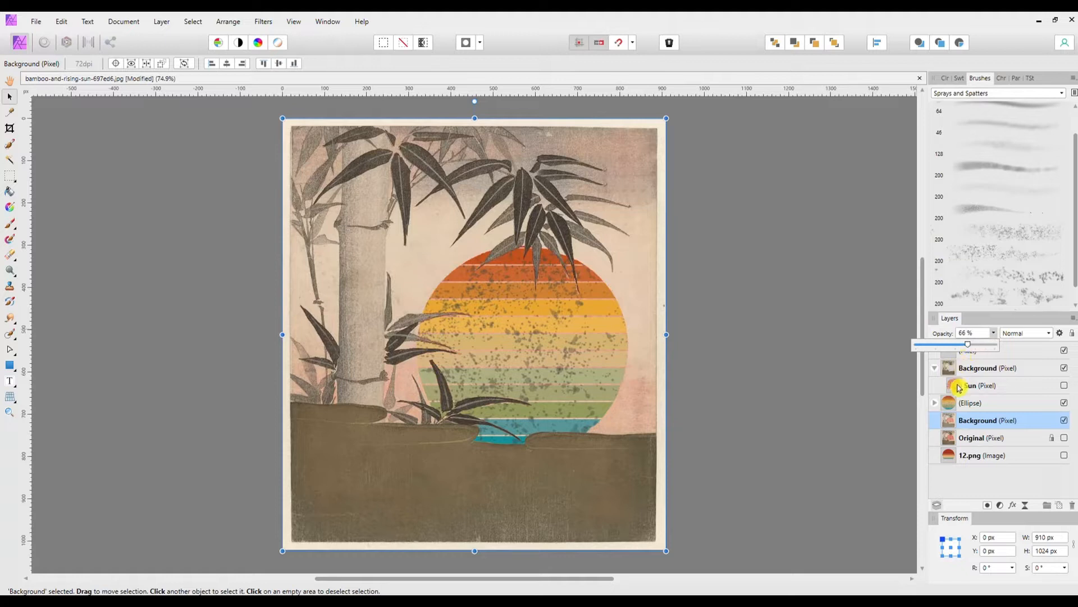
pyautogui.click(863, 386)
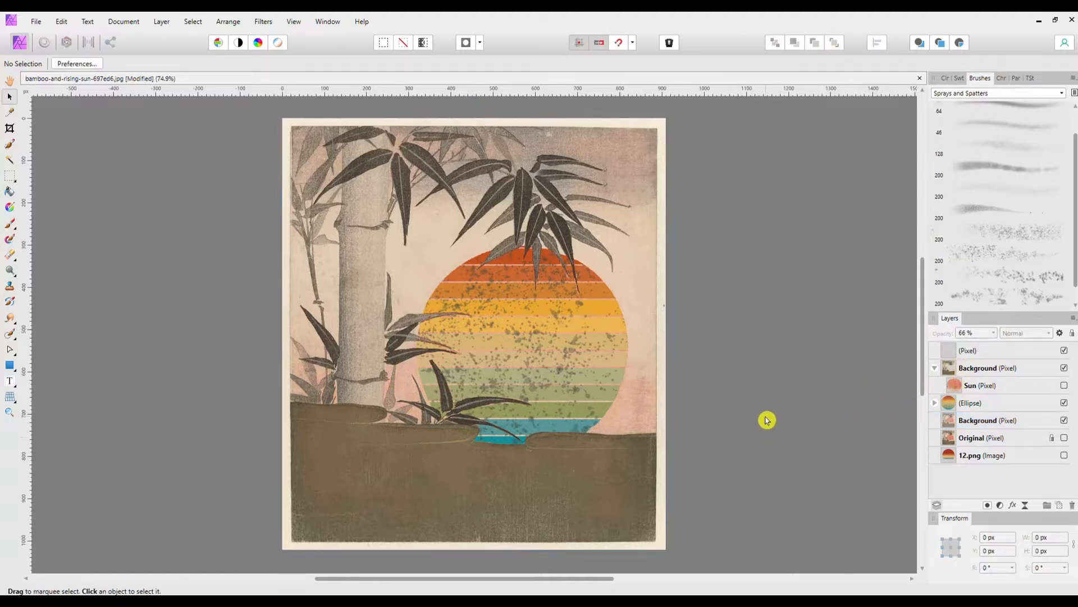